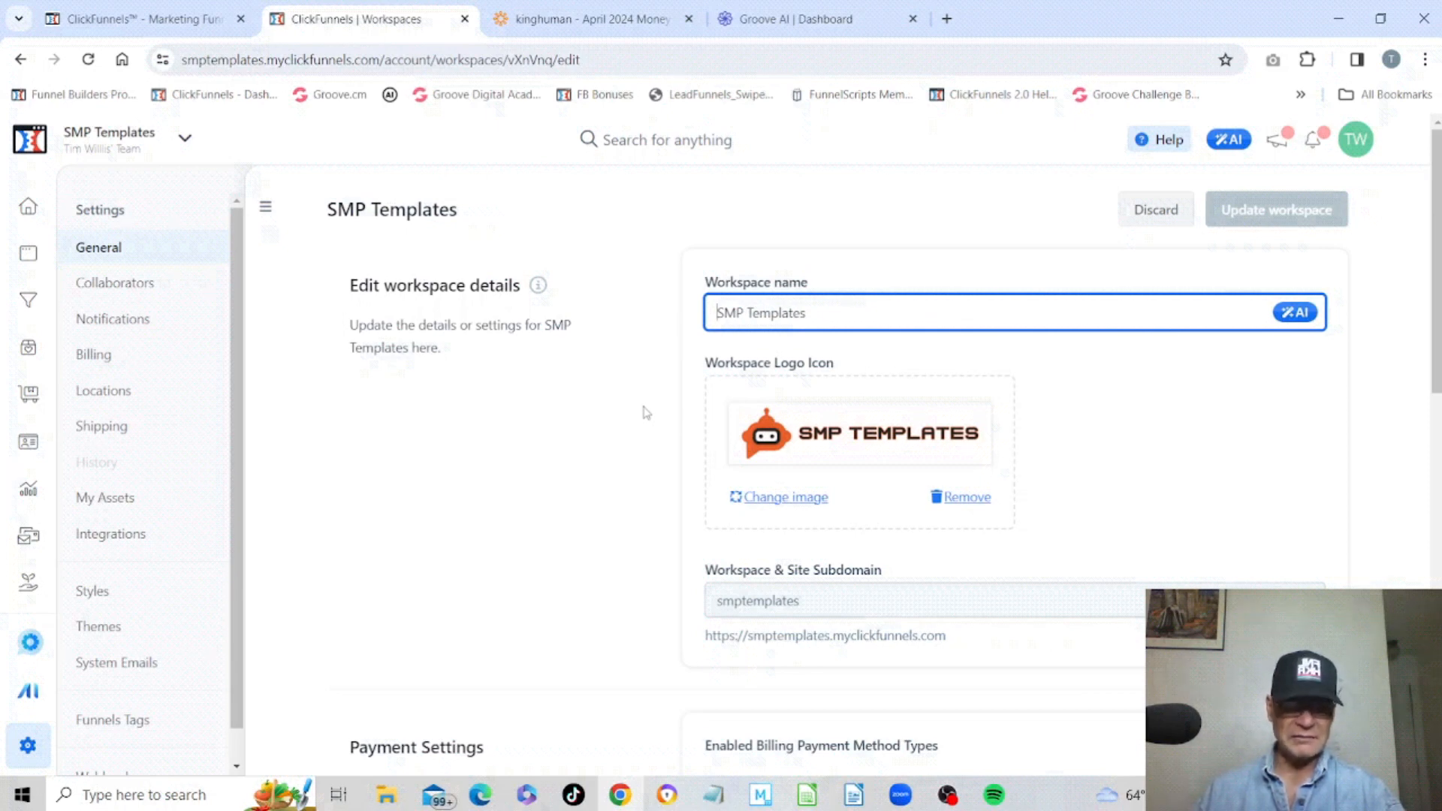
Open the workspace settings and go to the Fonts list under My Assets.
left_click(43, 203)
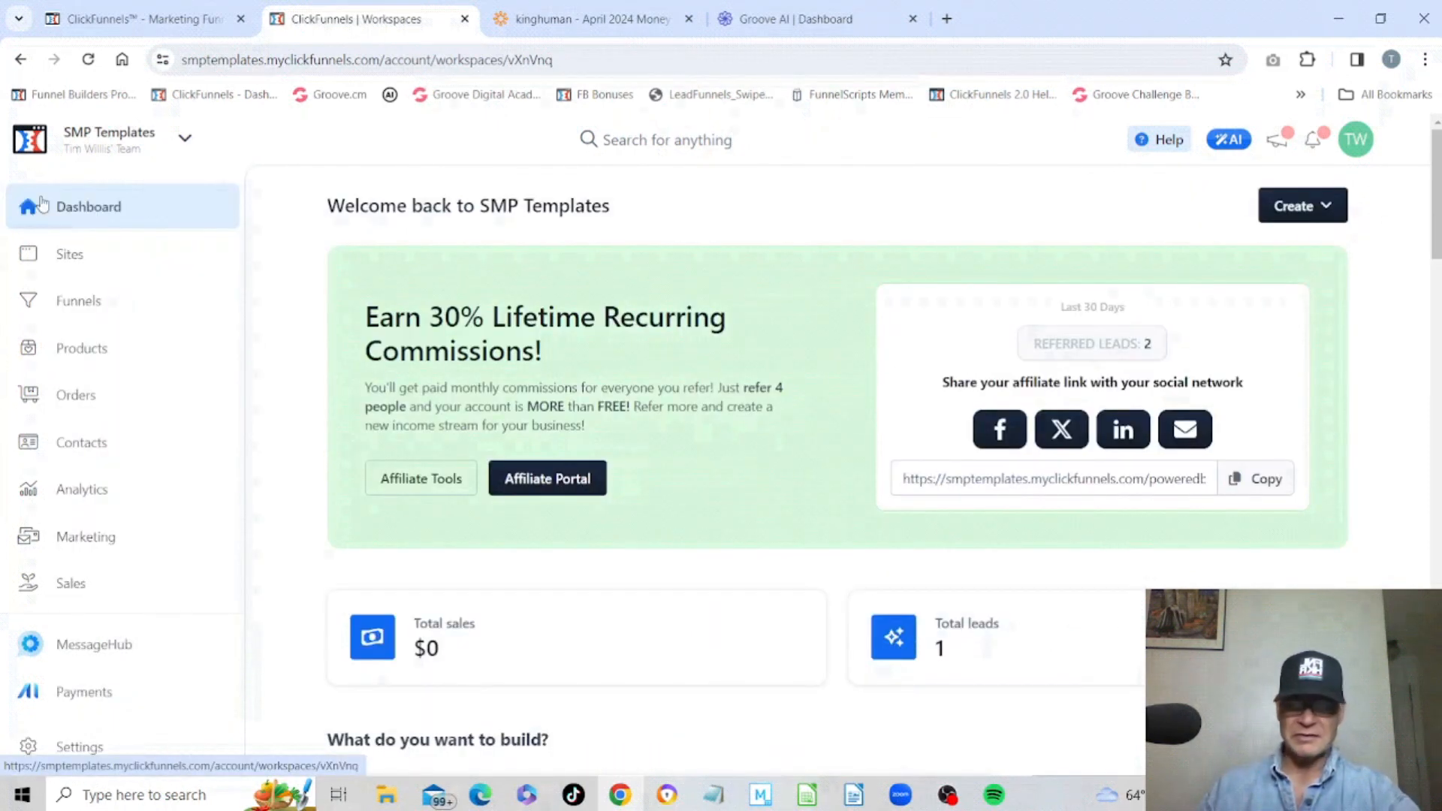
left_click(31, 747)
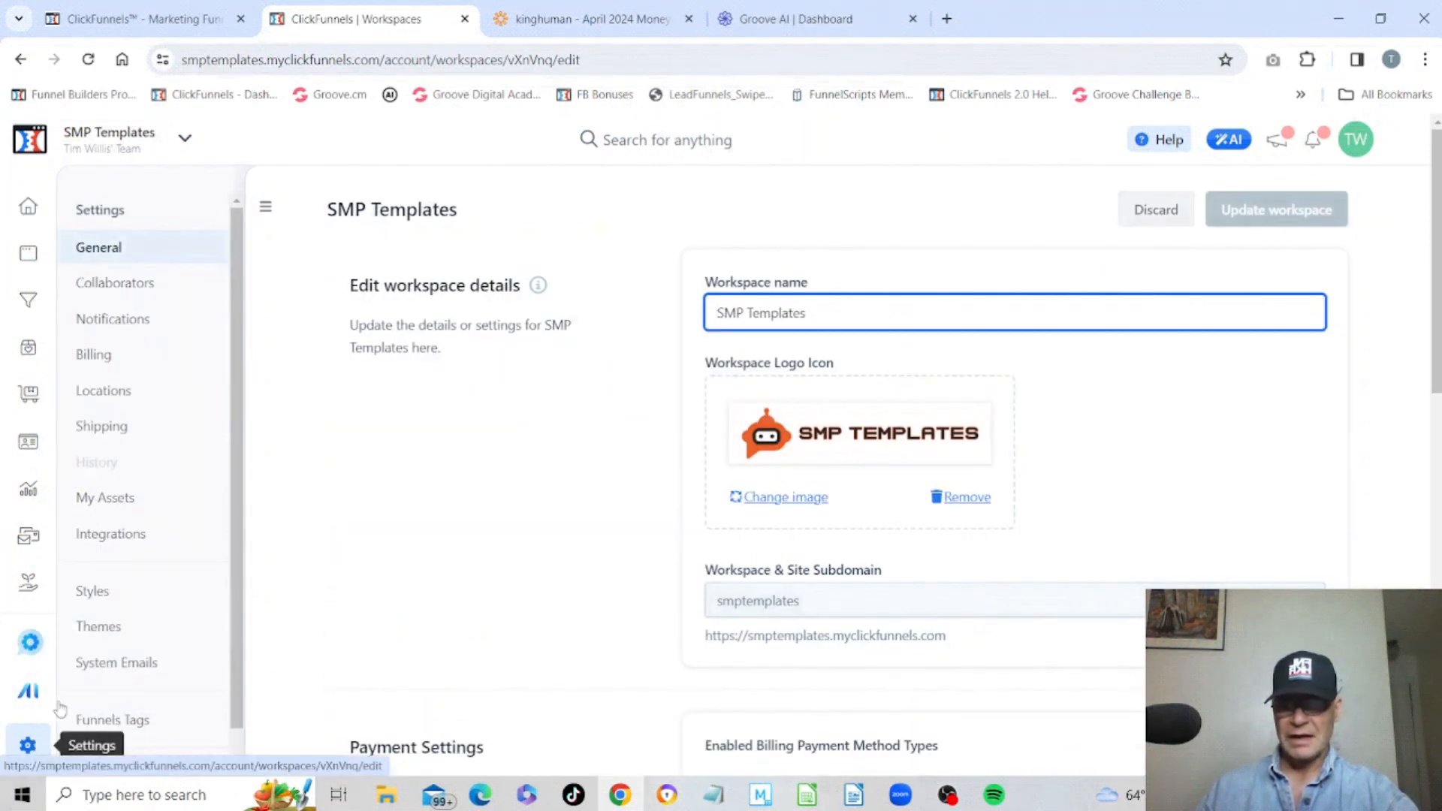
left_click(110, 502)
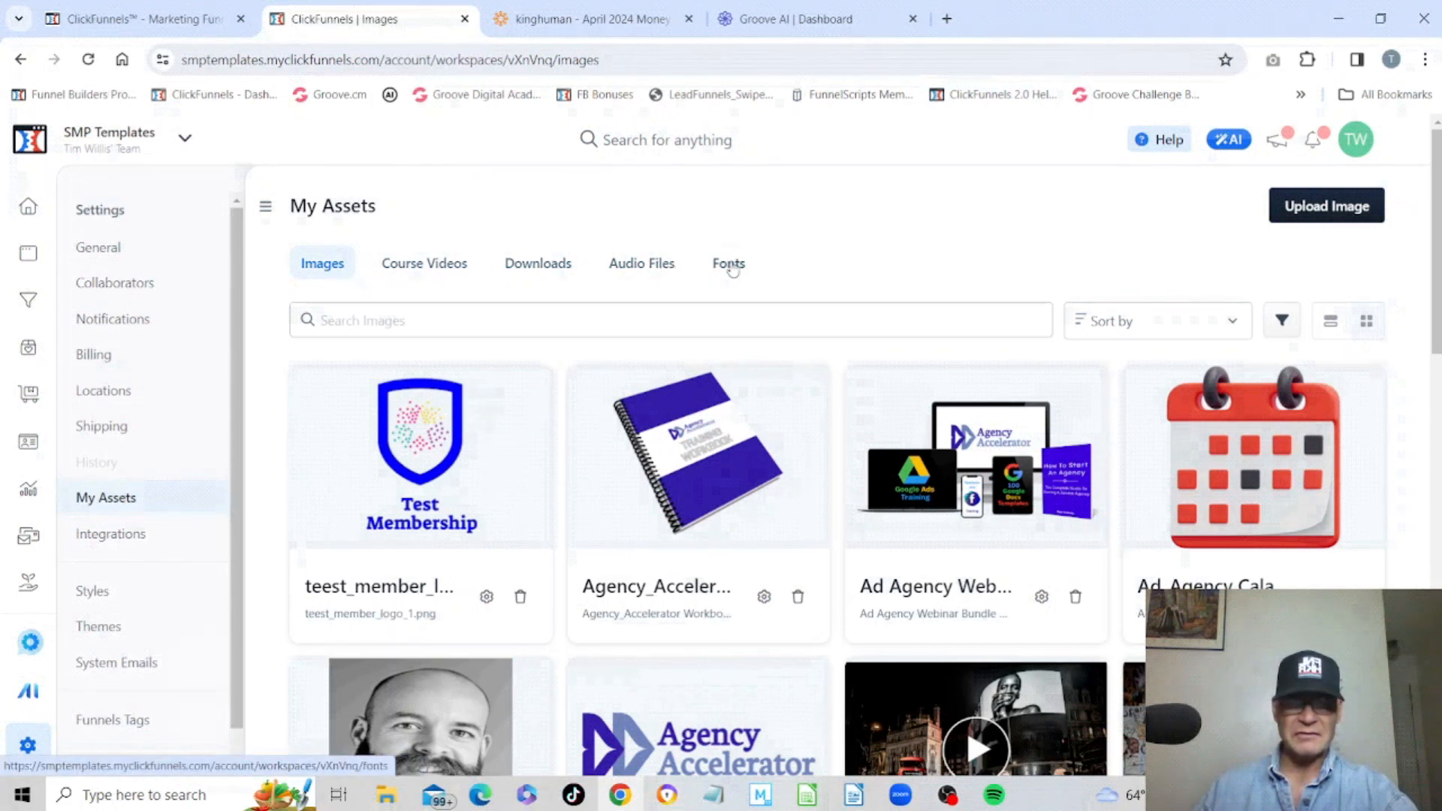
left_click(729, 264)
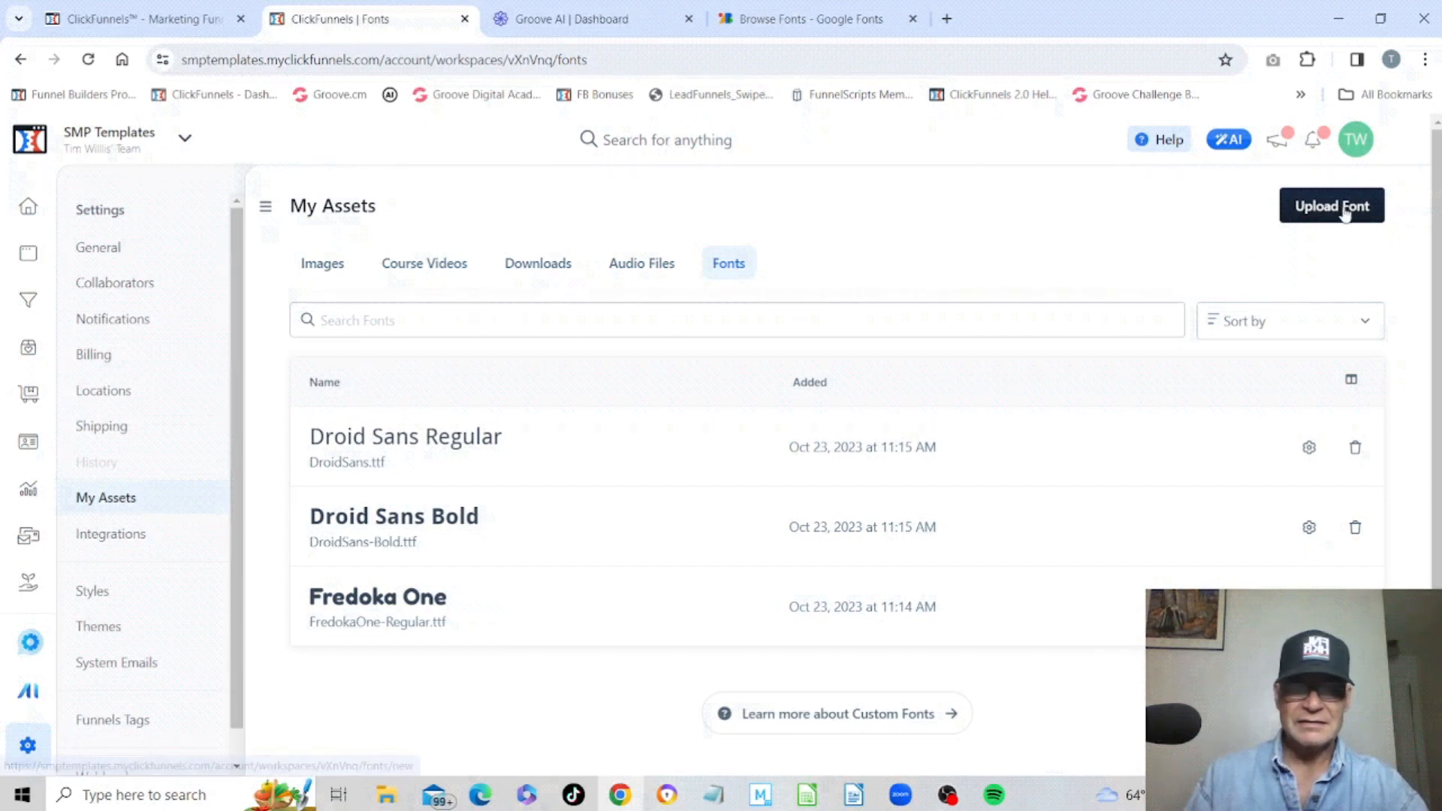
Download the Judson font family from Google Fonts.
left_click(805, 17)
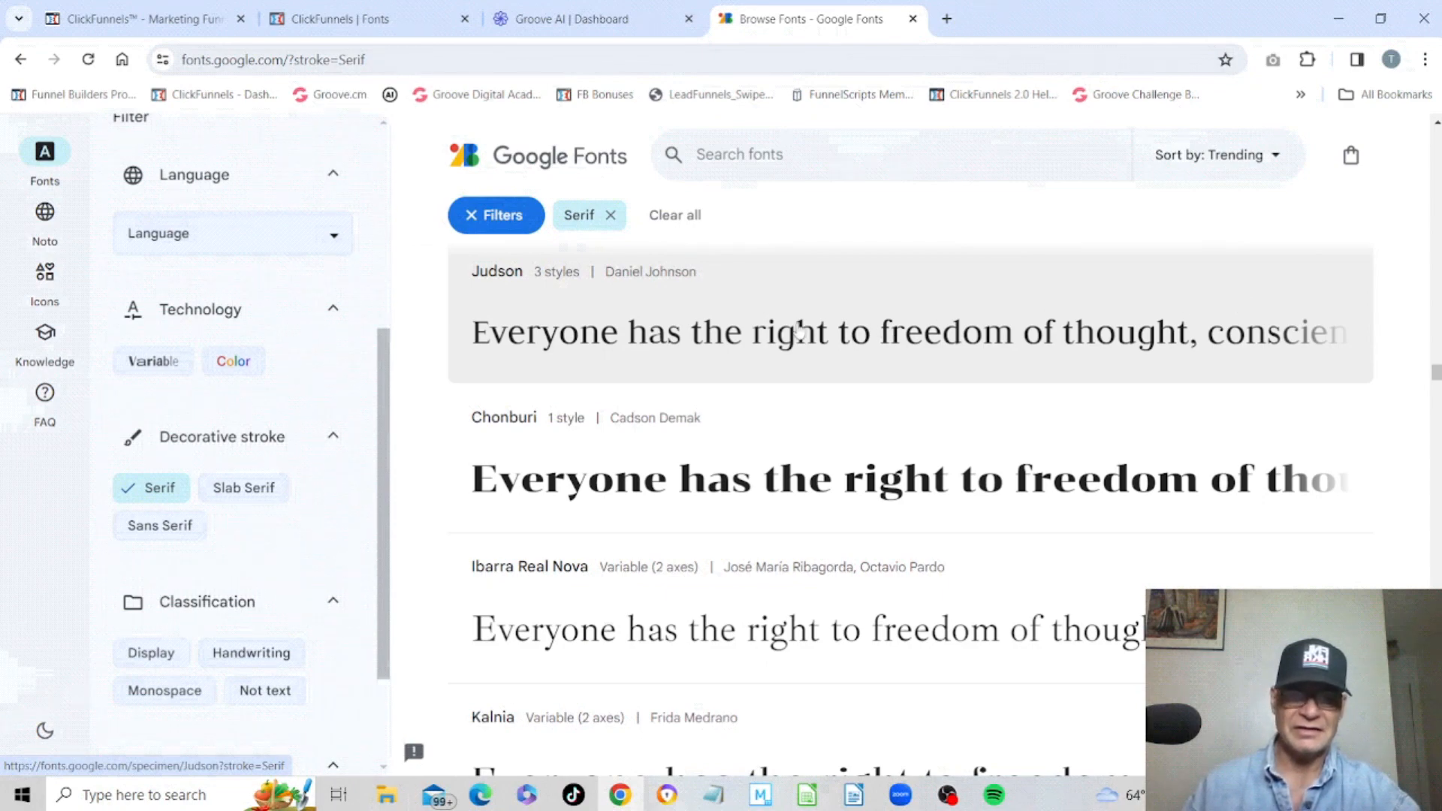
scroll(727, 338, "up", 10)
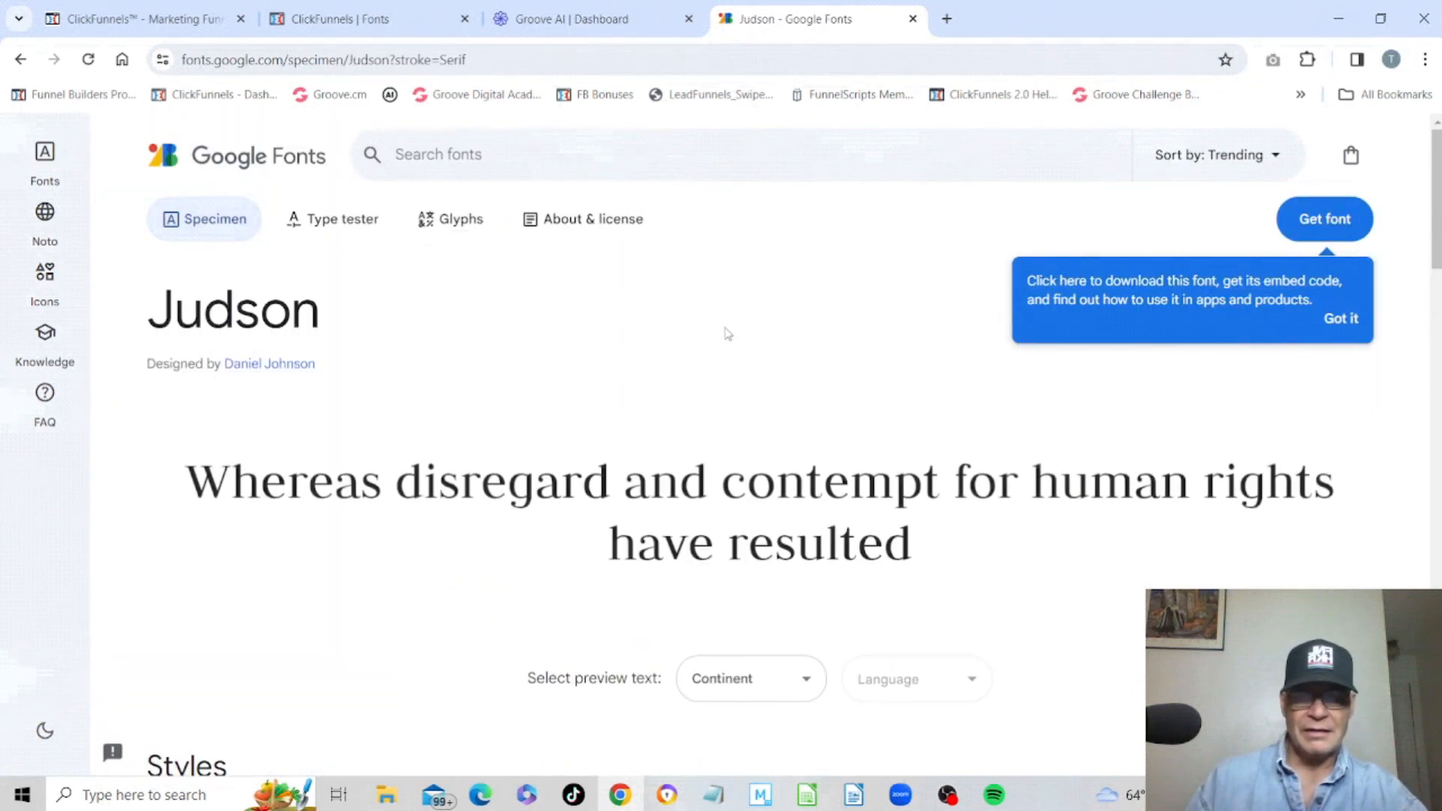
scroll(785, 266, "down", 7)
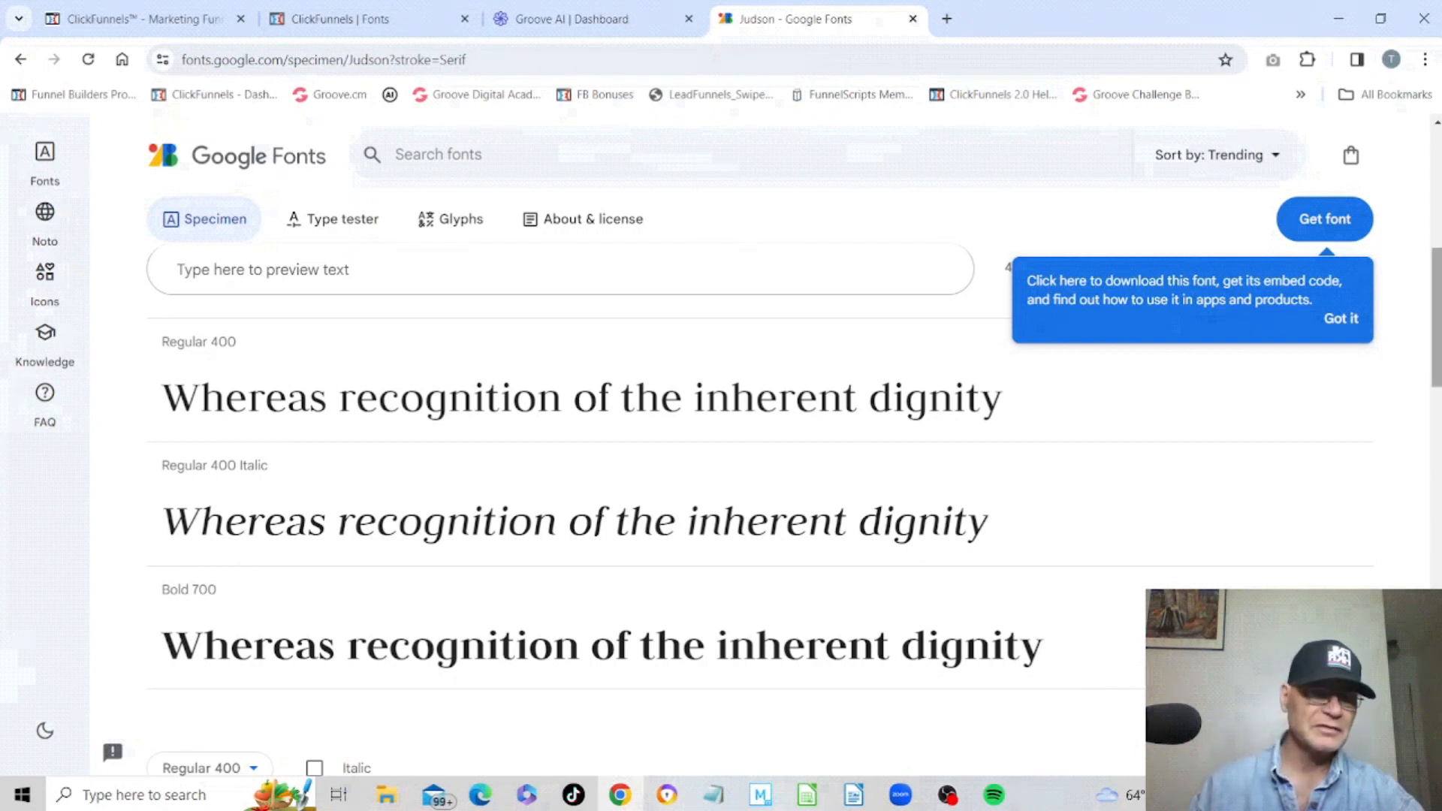
scroll(1439, 293, "up", 1)
scroll(1439, 293, "up", 4)
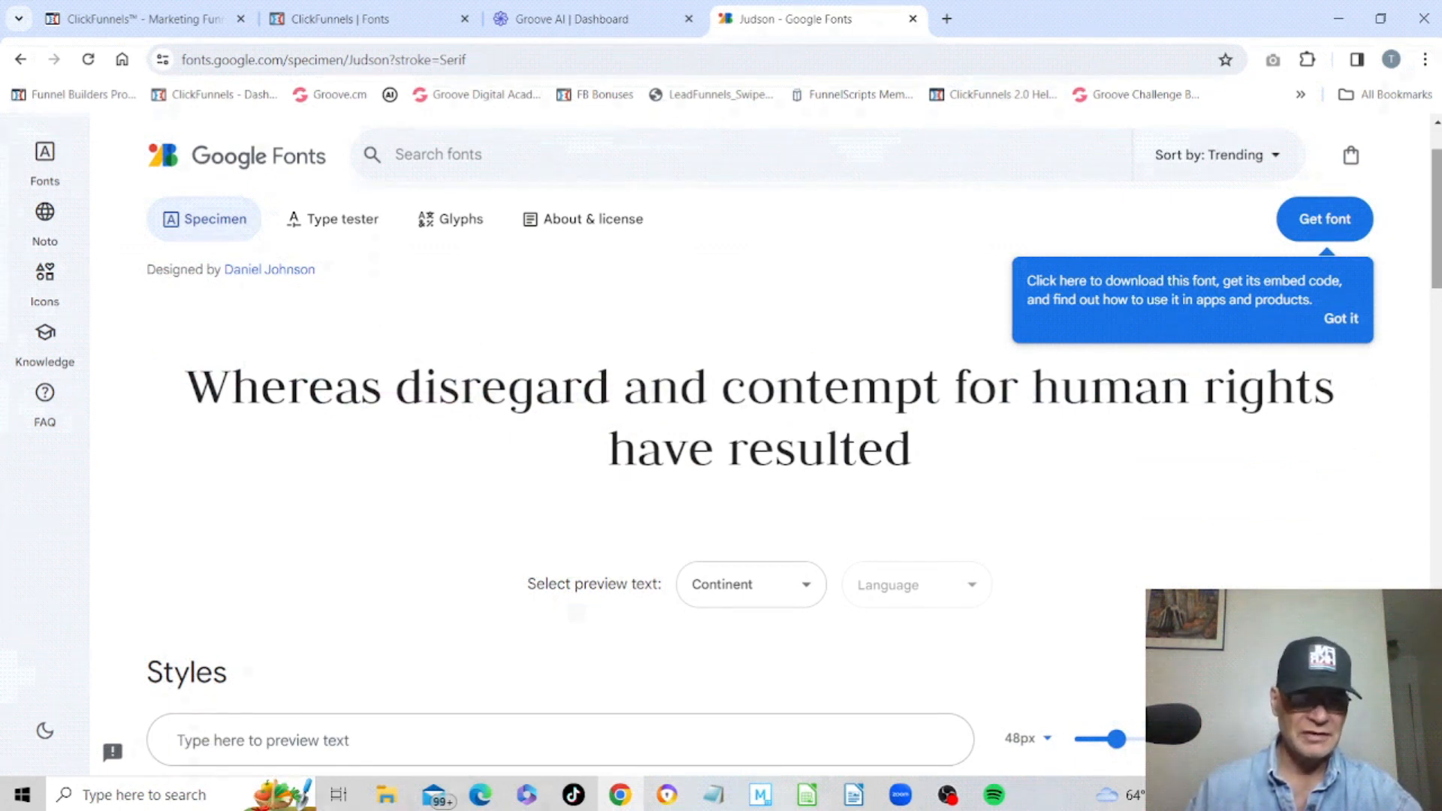
left_click(1345, 222)
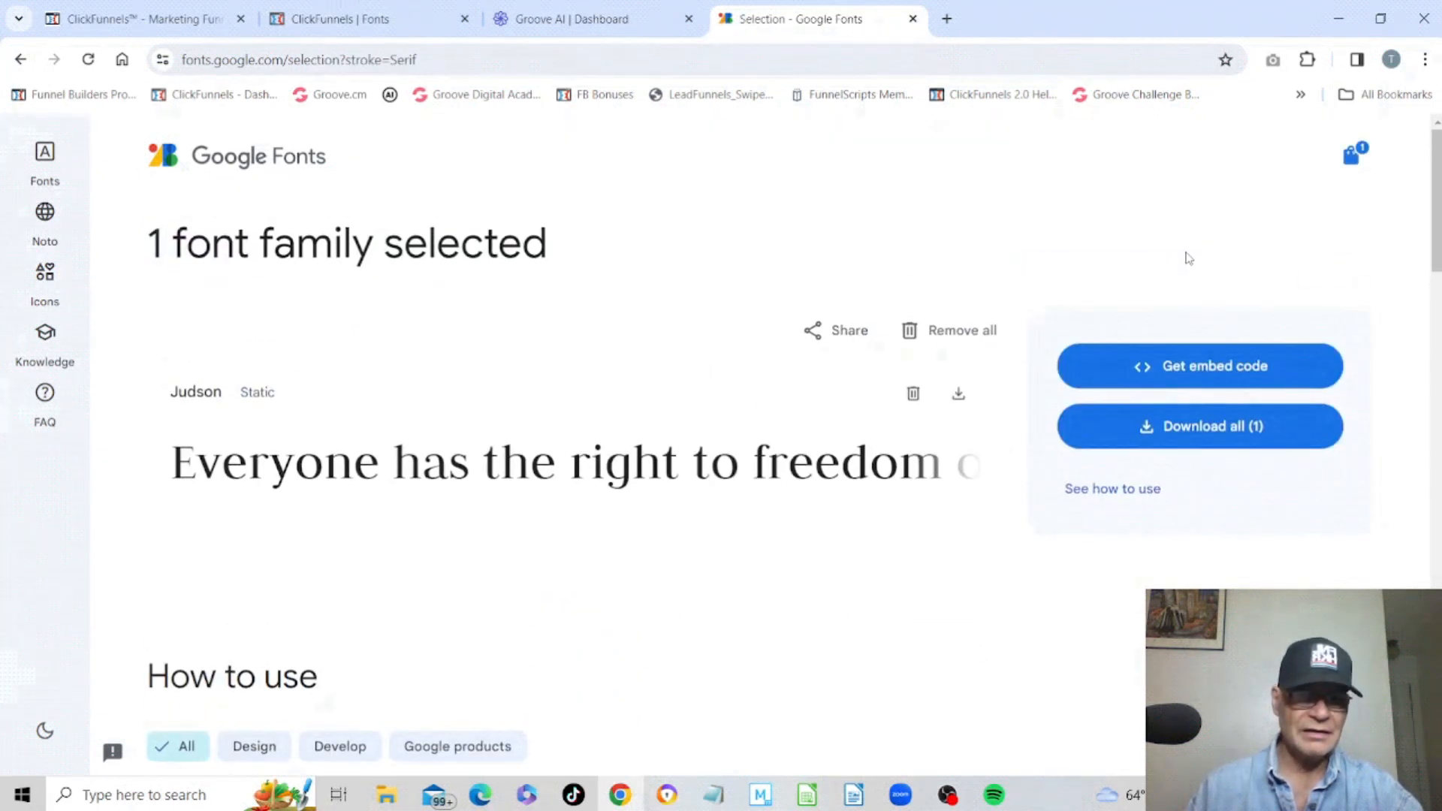
left_click(1190, 434)
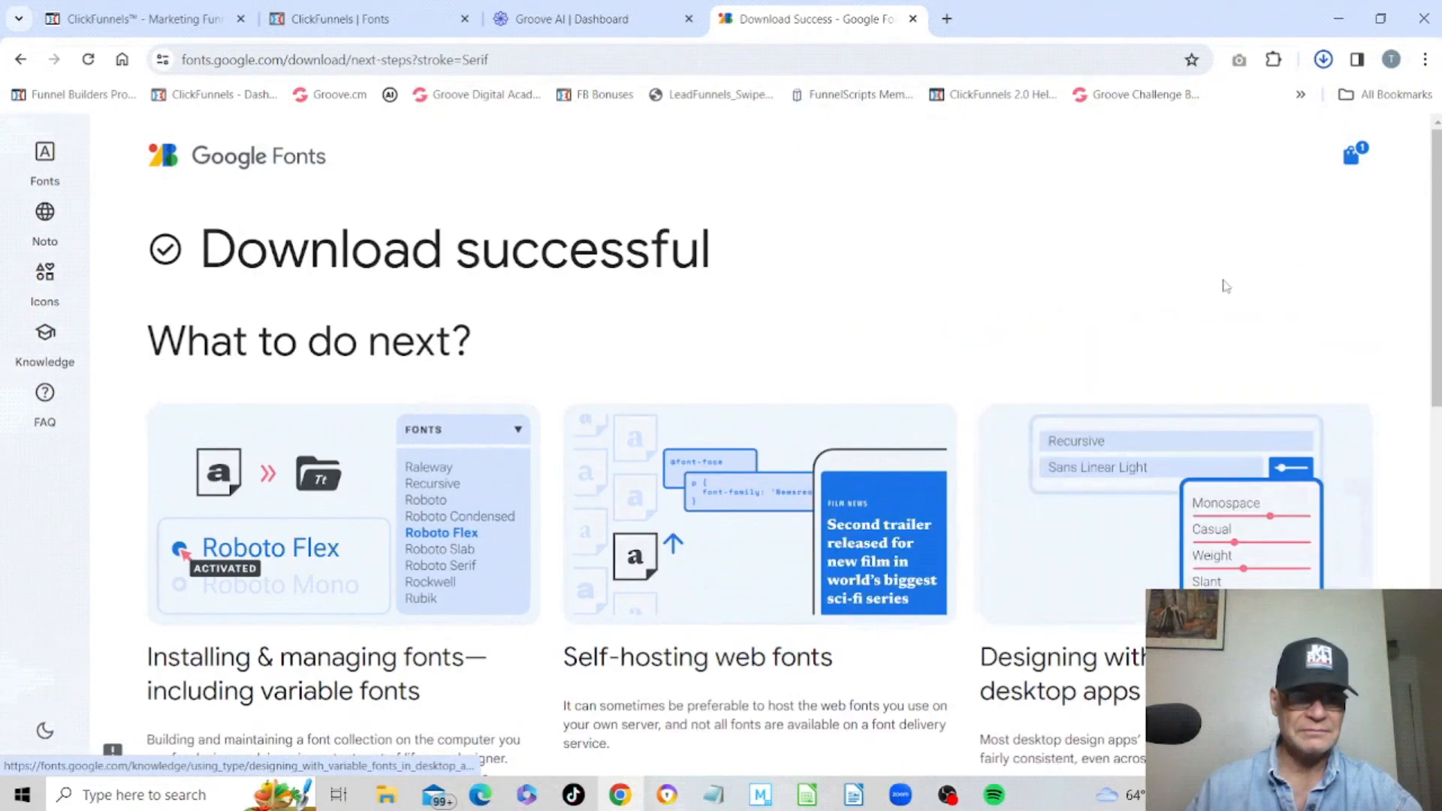
Open the Google Fonts Folder on the desktop and browse the Tangerine subfolder.
left_click(1322, 67)
left_click(1339, 18)
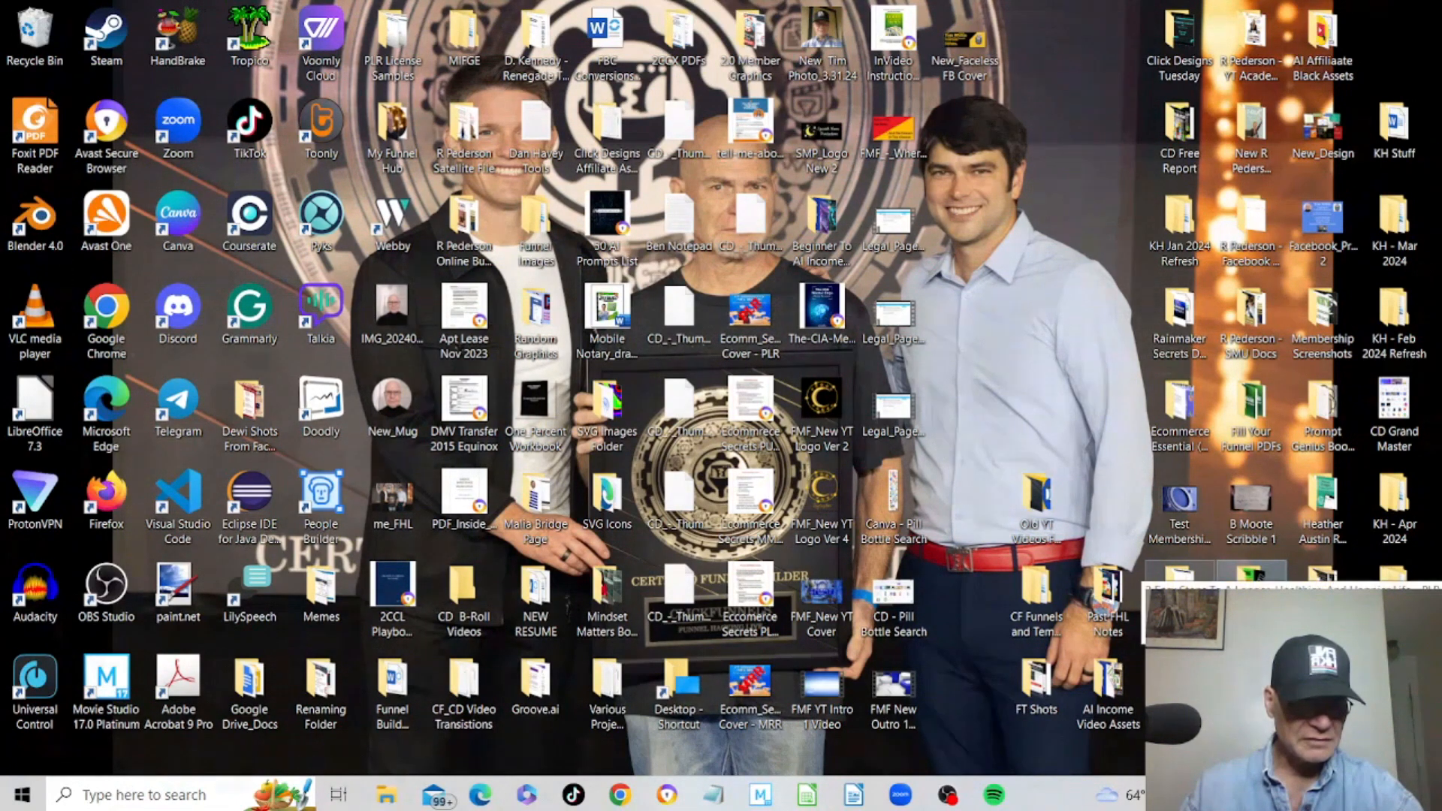
double_click(1180, 575)
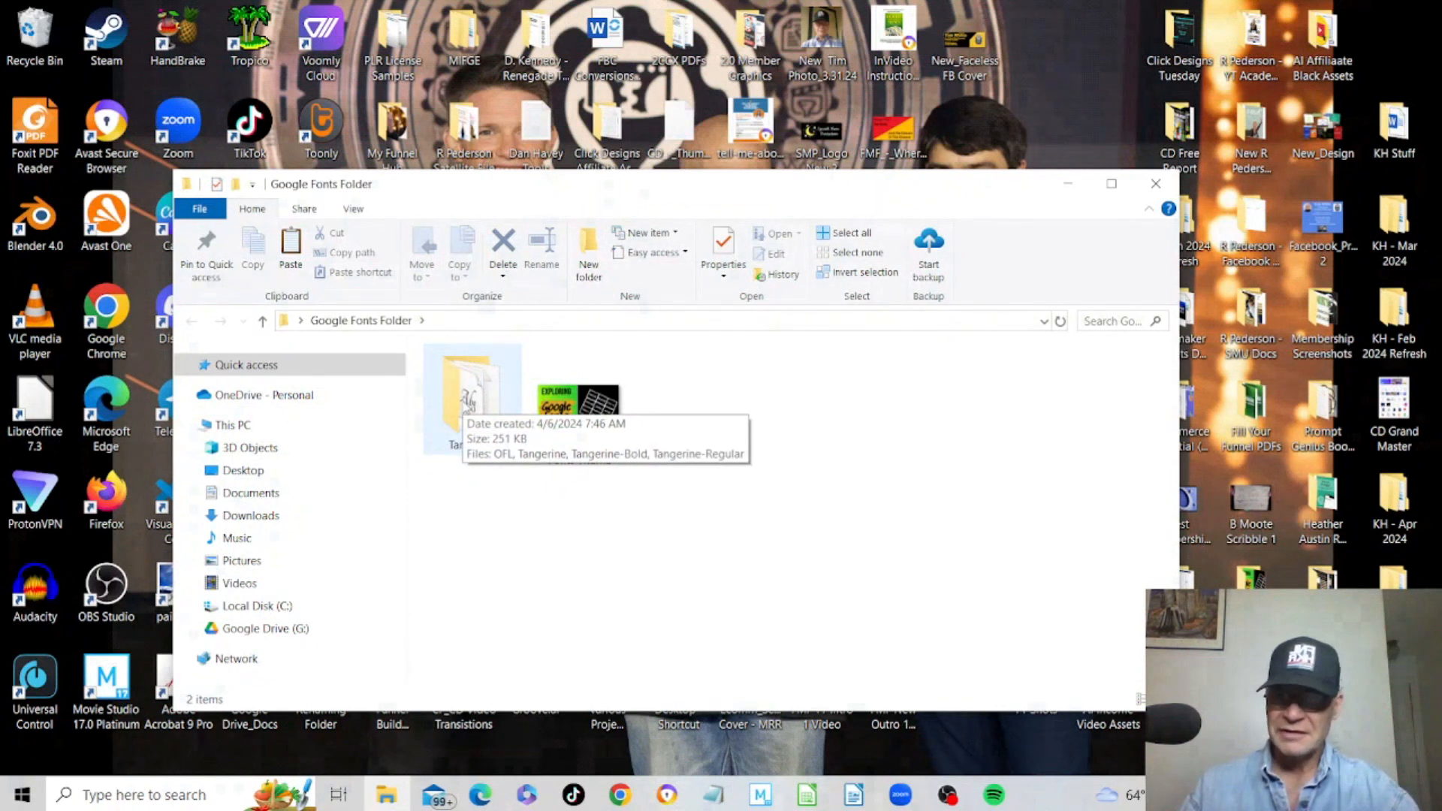
double_click(467, 403)
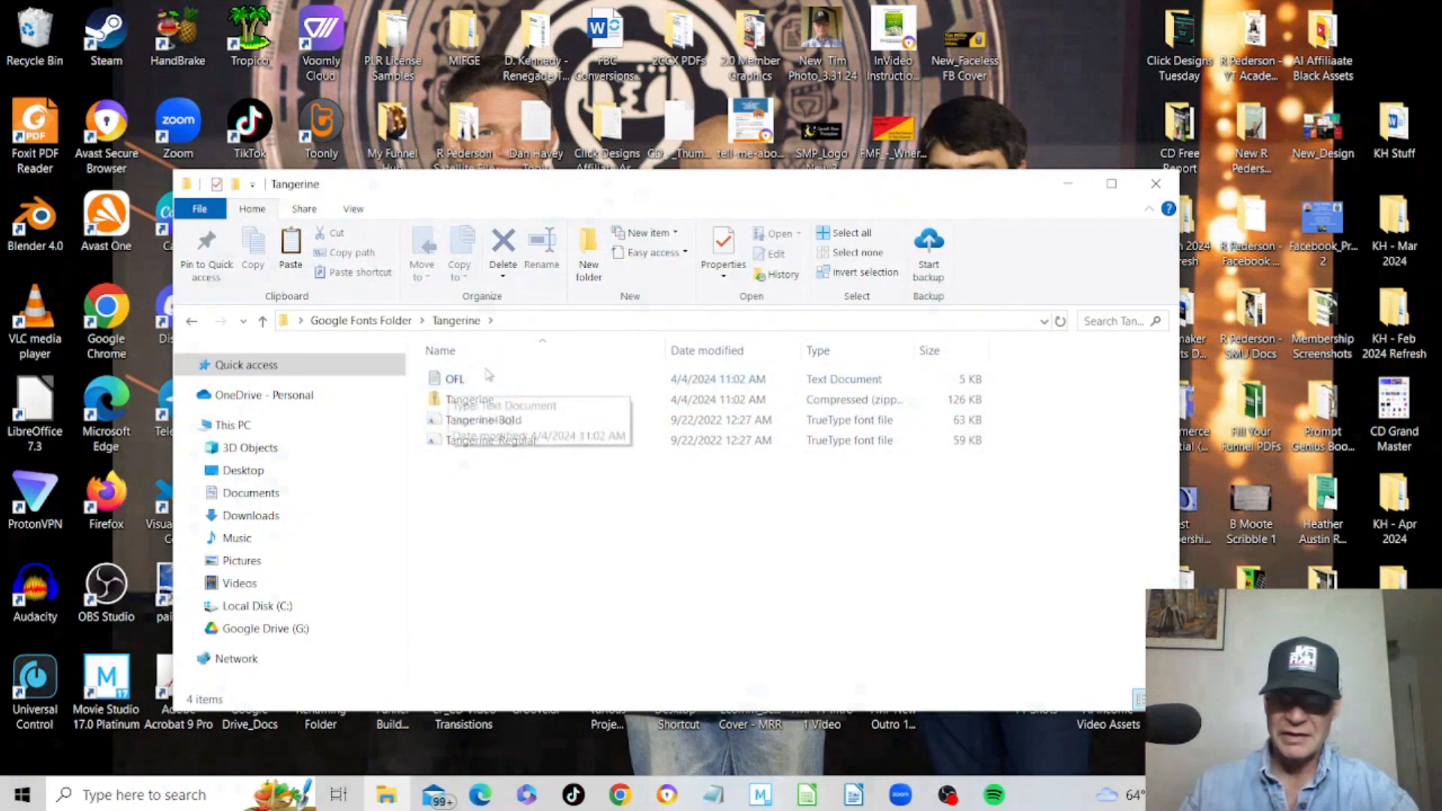
left_click(264, 321)
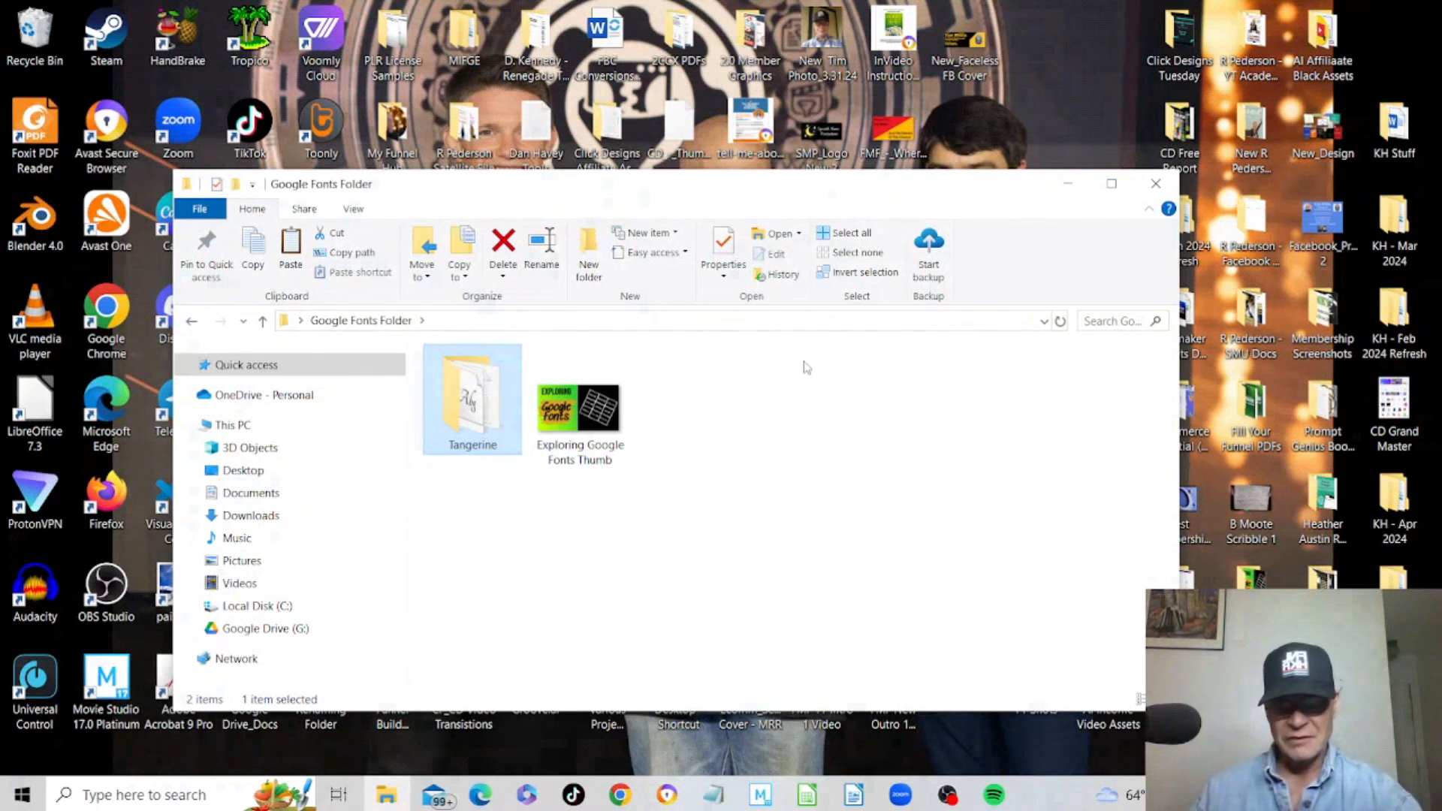
Paste the Judson zip into the Google Fonts Folder and extract it there with 7-Zip.
right_click(728, 368)
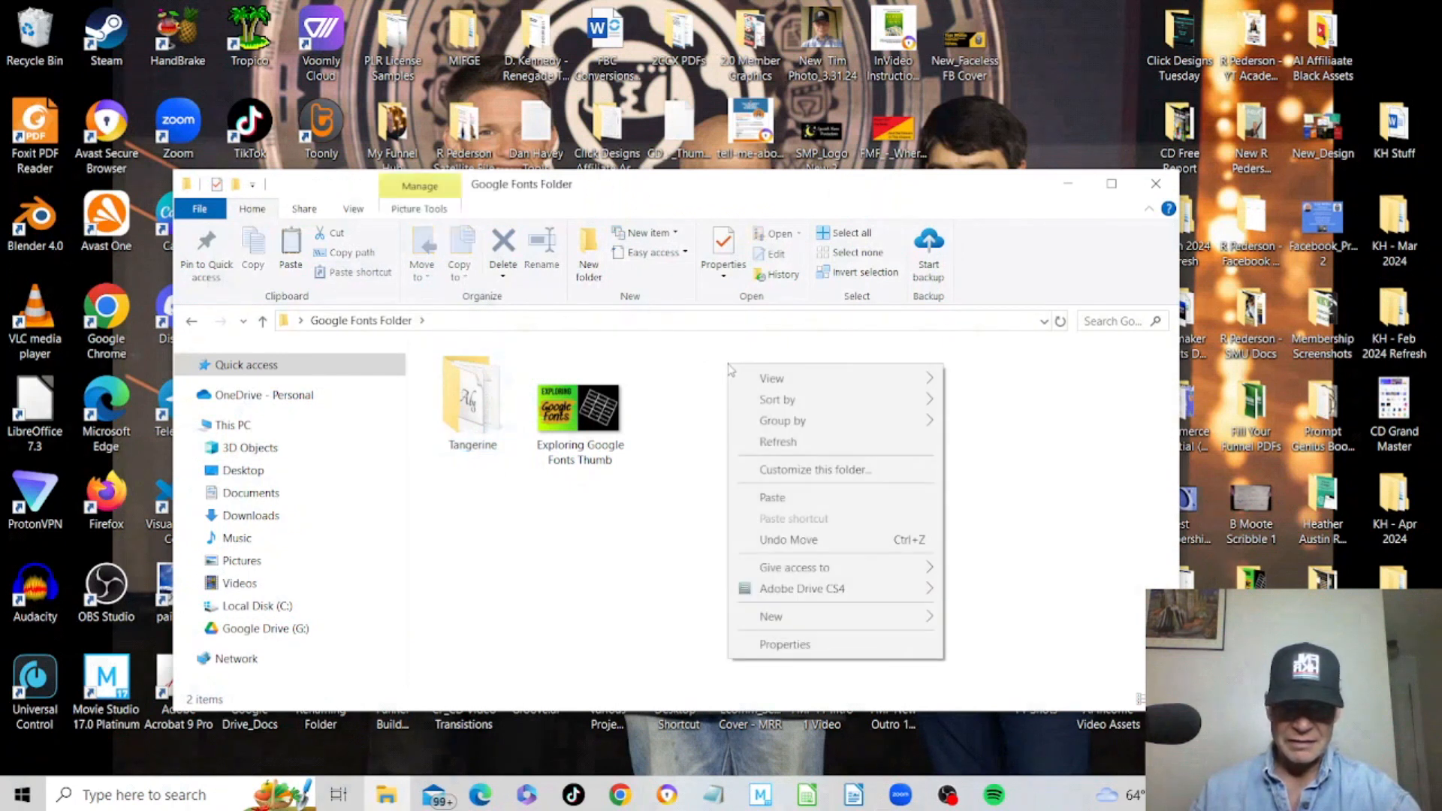
left_click(776, 497)
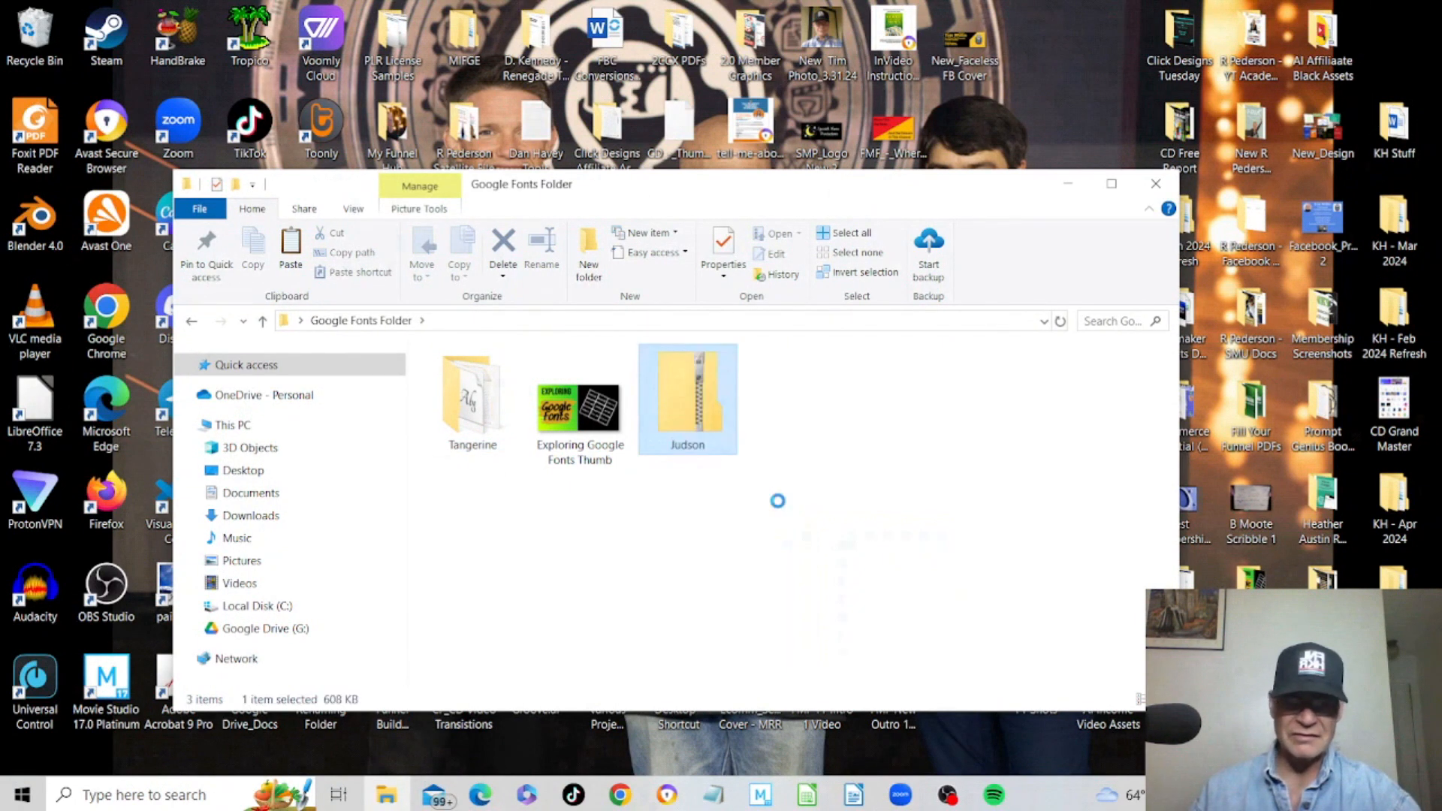
right_click(675, 368)
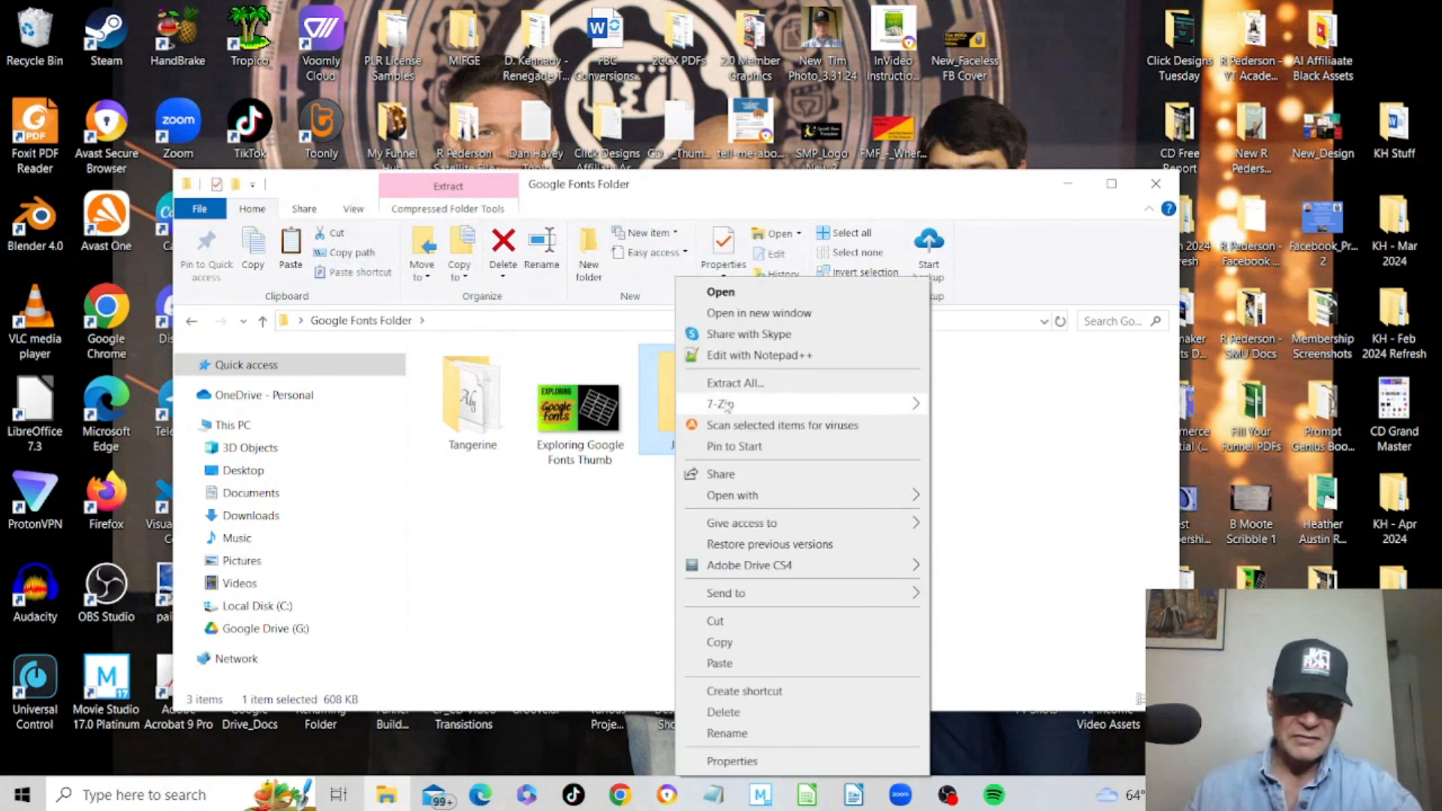
mouse_move(727, 406)
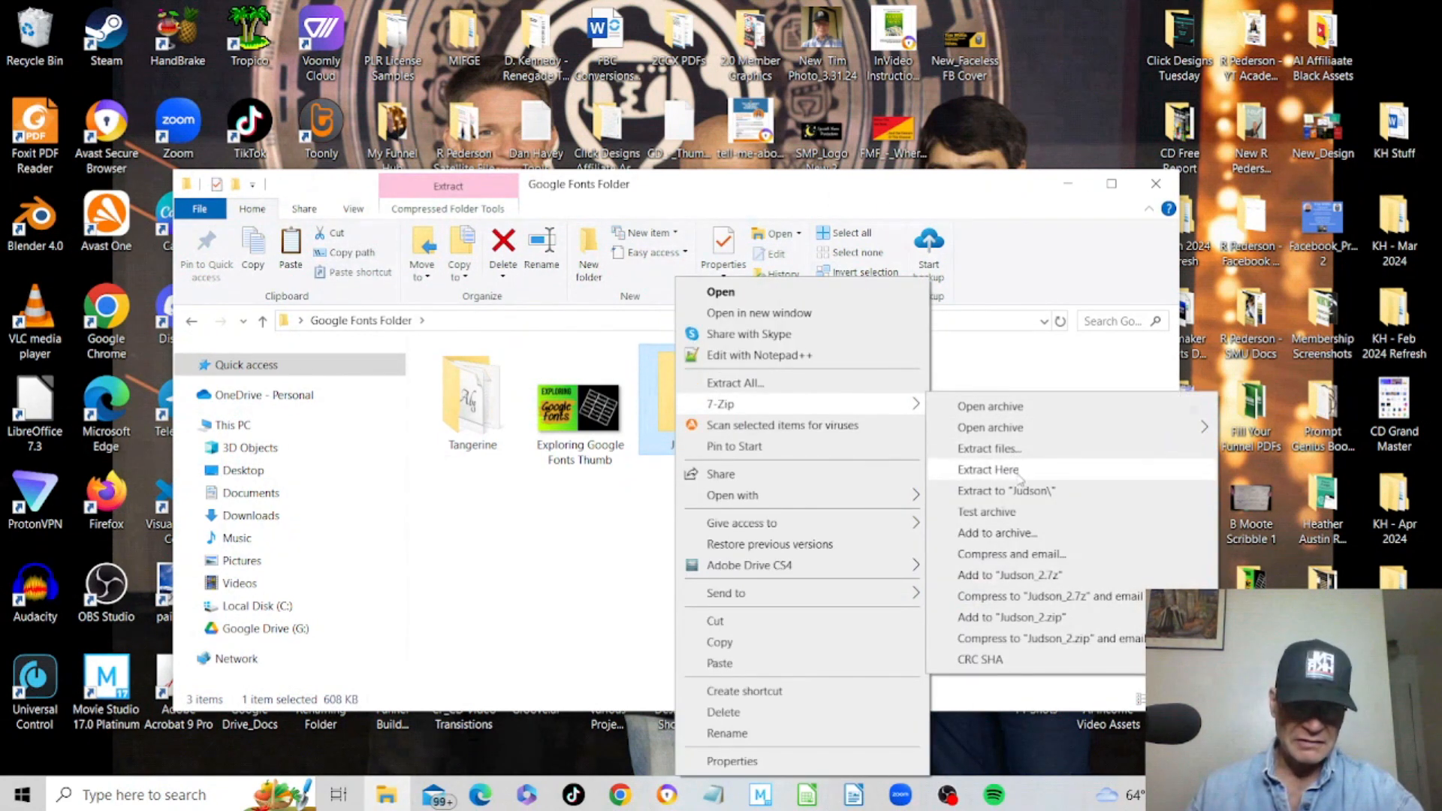
left_click(988, 469)
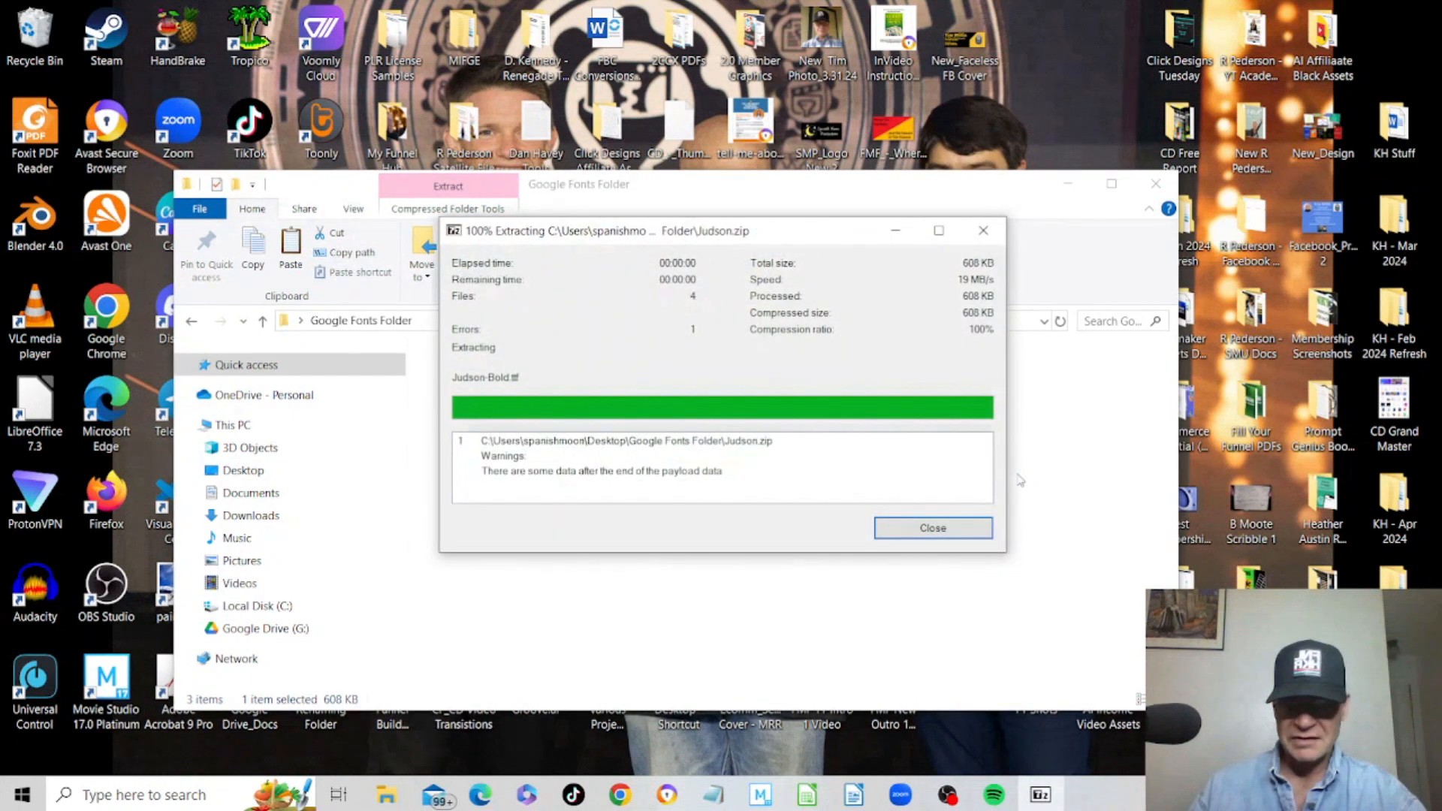
key("Return")
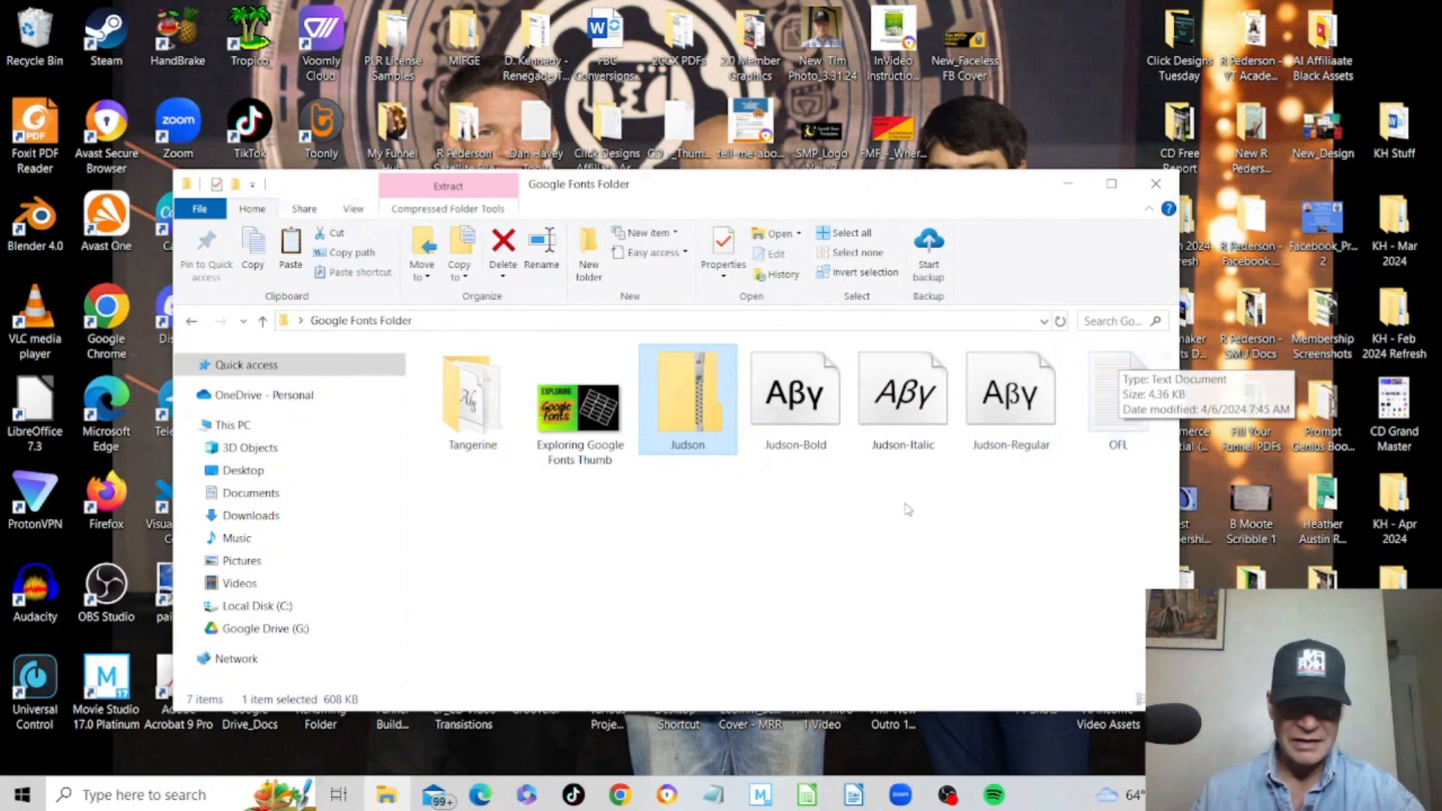
Create a new folder named Judson in the Google Fonts Folder.
right_click(797, 491)
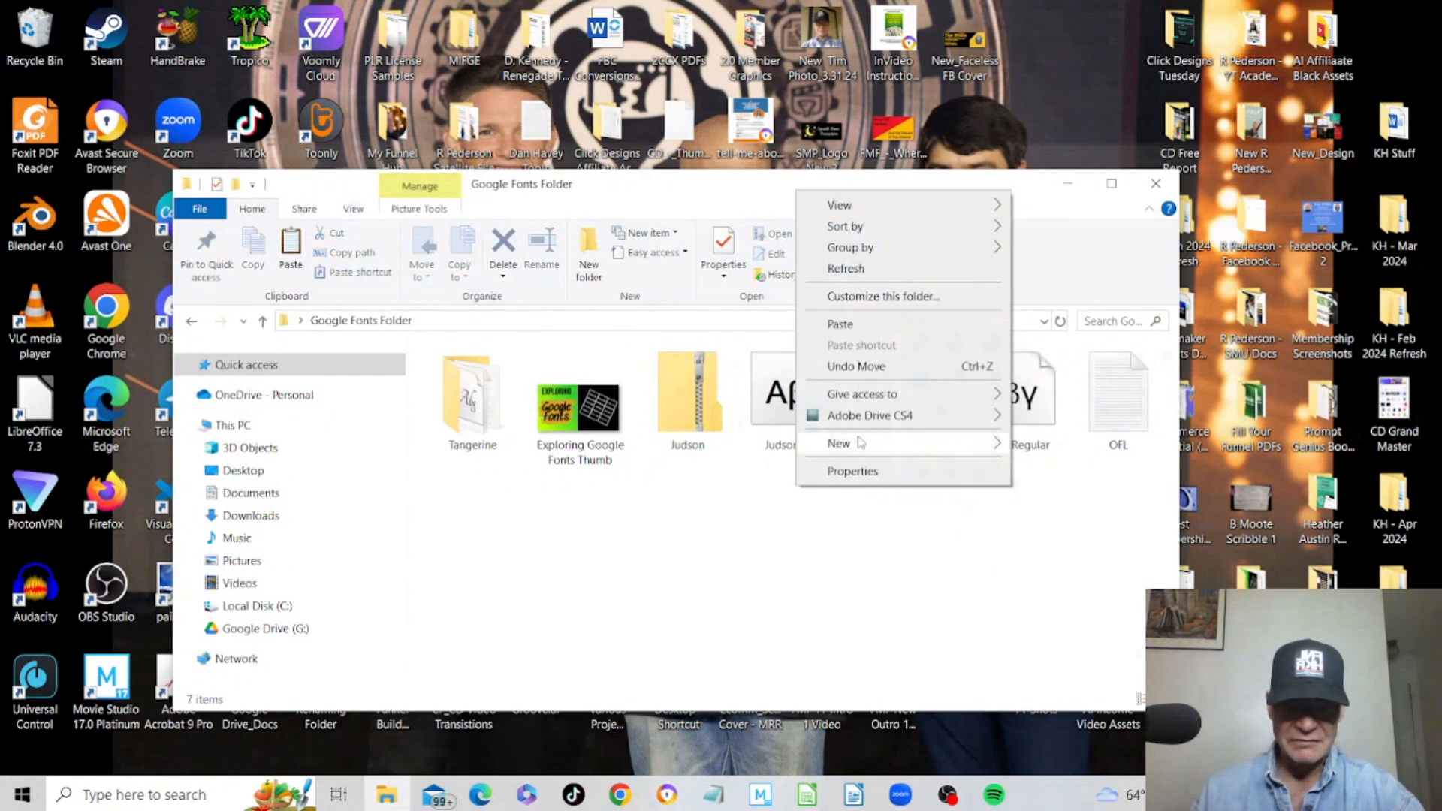
mouse_move(860, 443)
left_click(1076, 453)
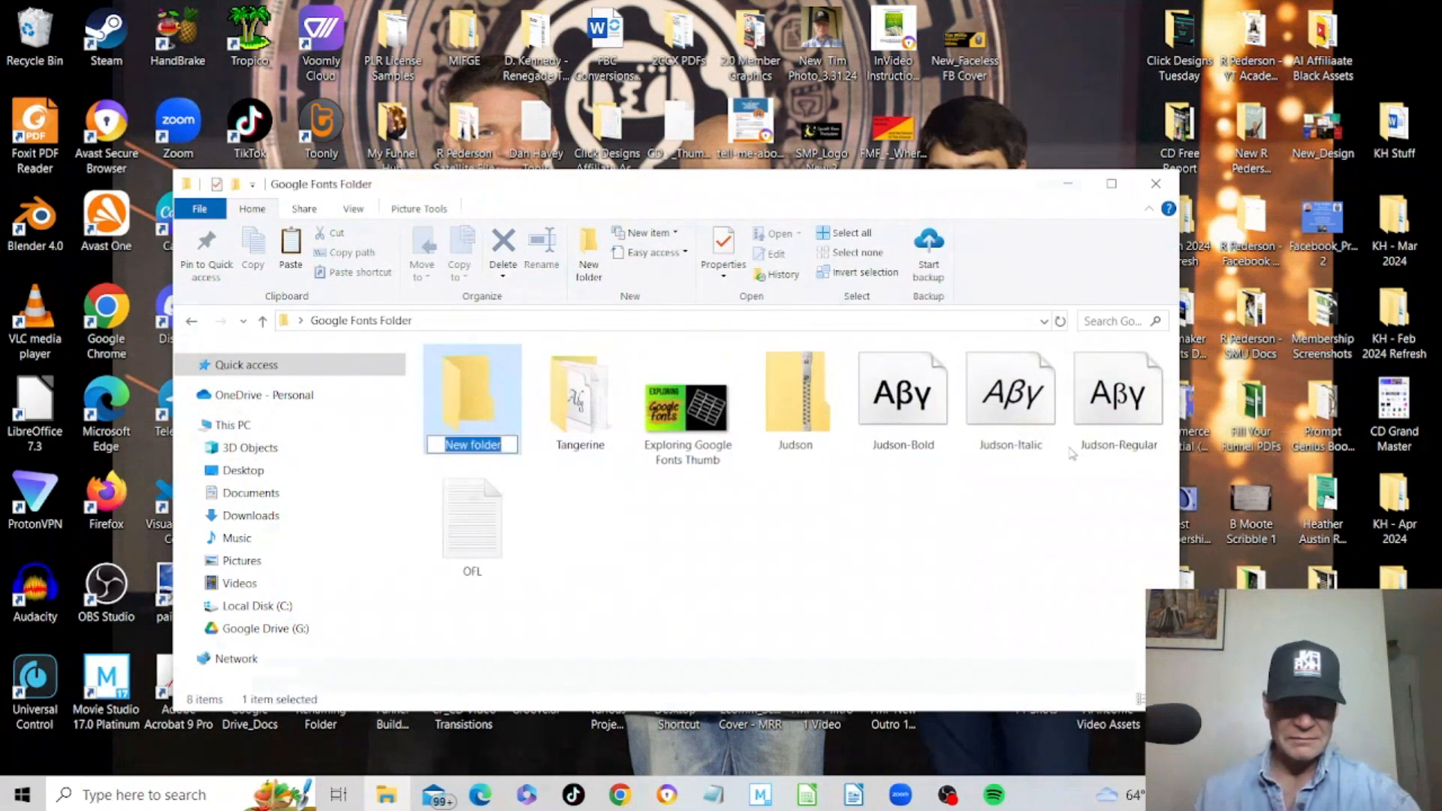
type("Juddson")
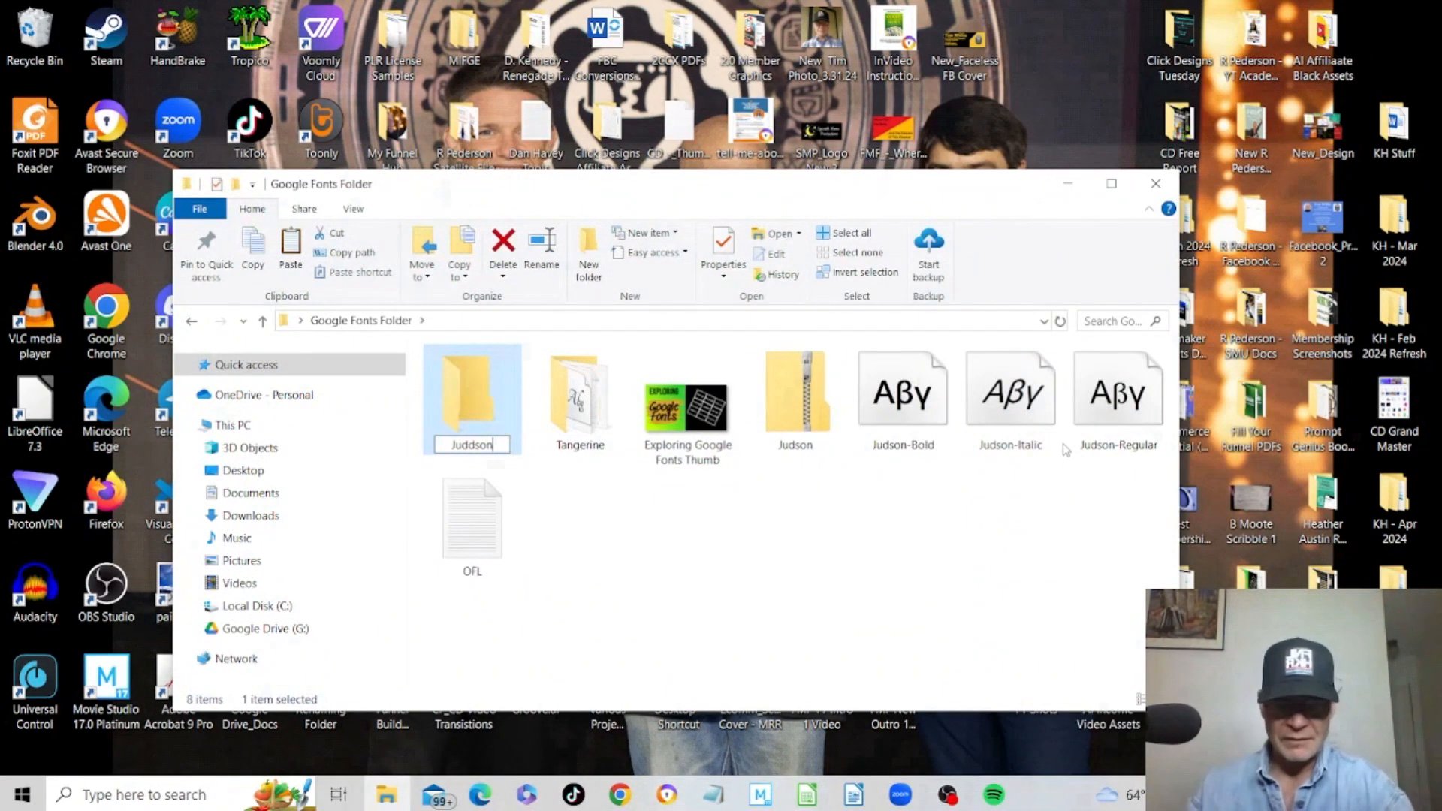
key("BackSpace")
key("BackSpace")
key("BackSpace")
key("BackSpace")
type("son")
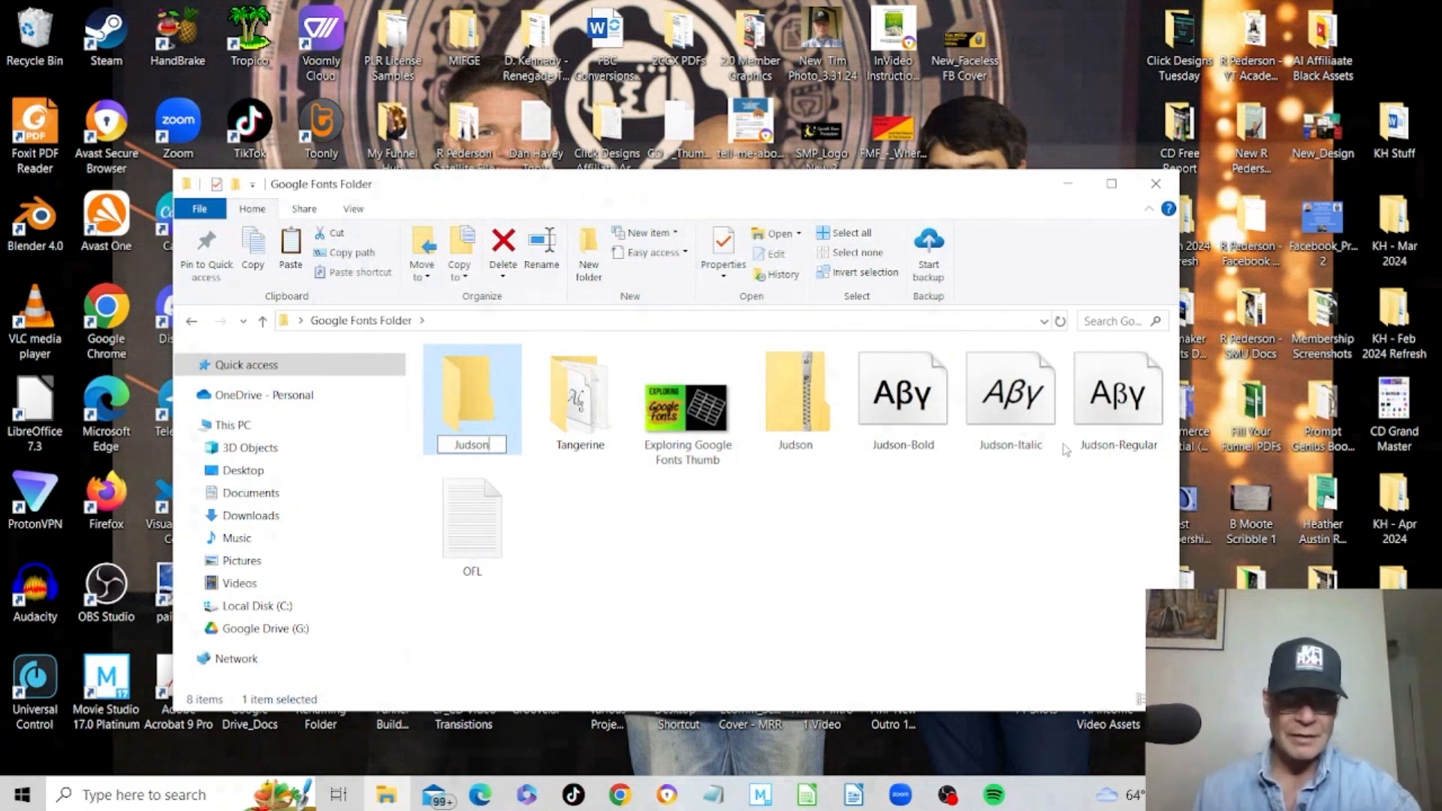
Move the Judson zip, font files and OFL document into the Judson folder and open it.
left_click_drag(1153, 480, 490, 435)
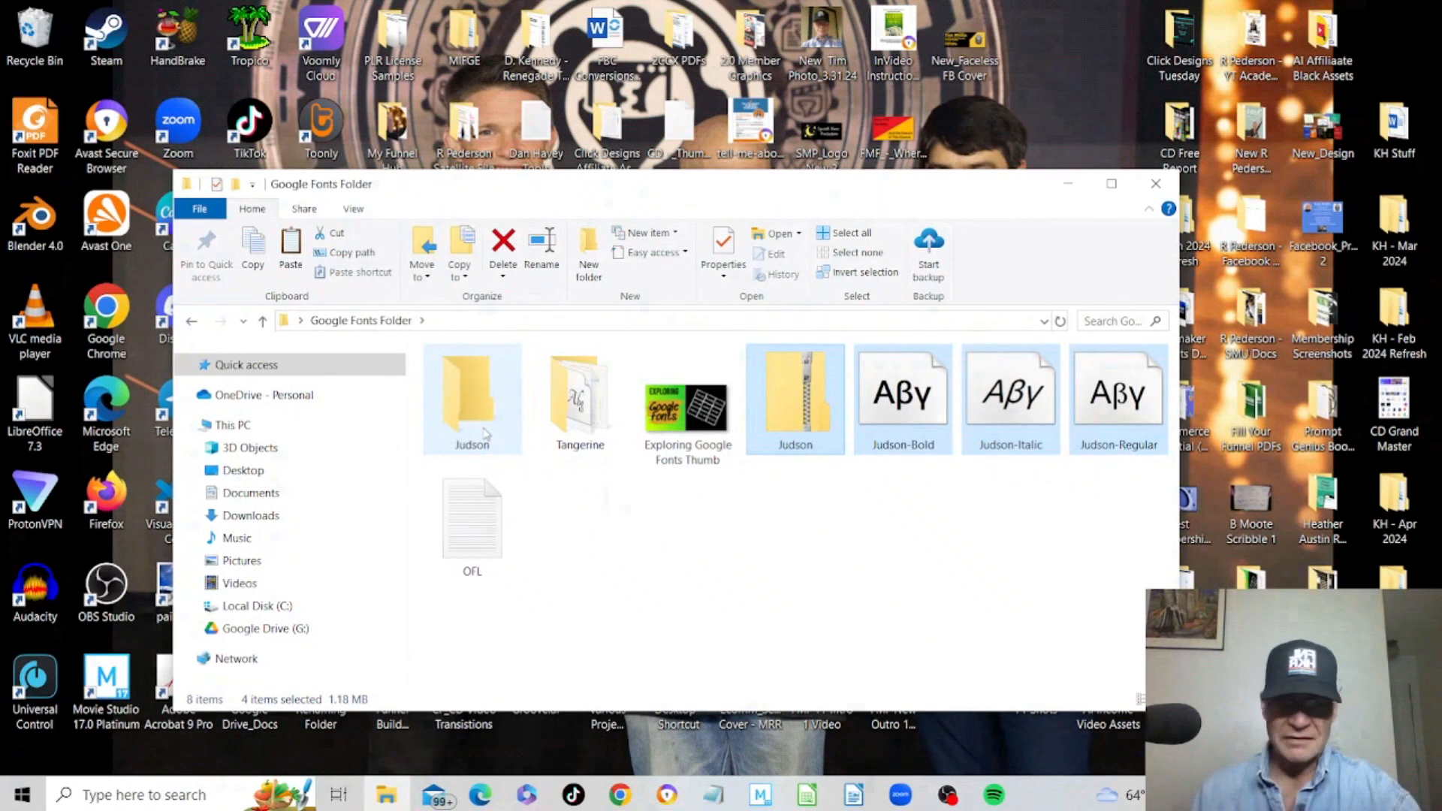
left_click(827, 389)
left_click_drag(827, 389, 474, 421)
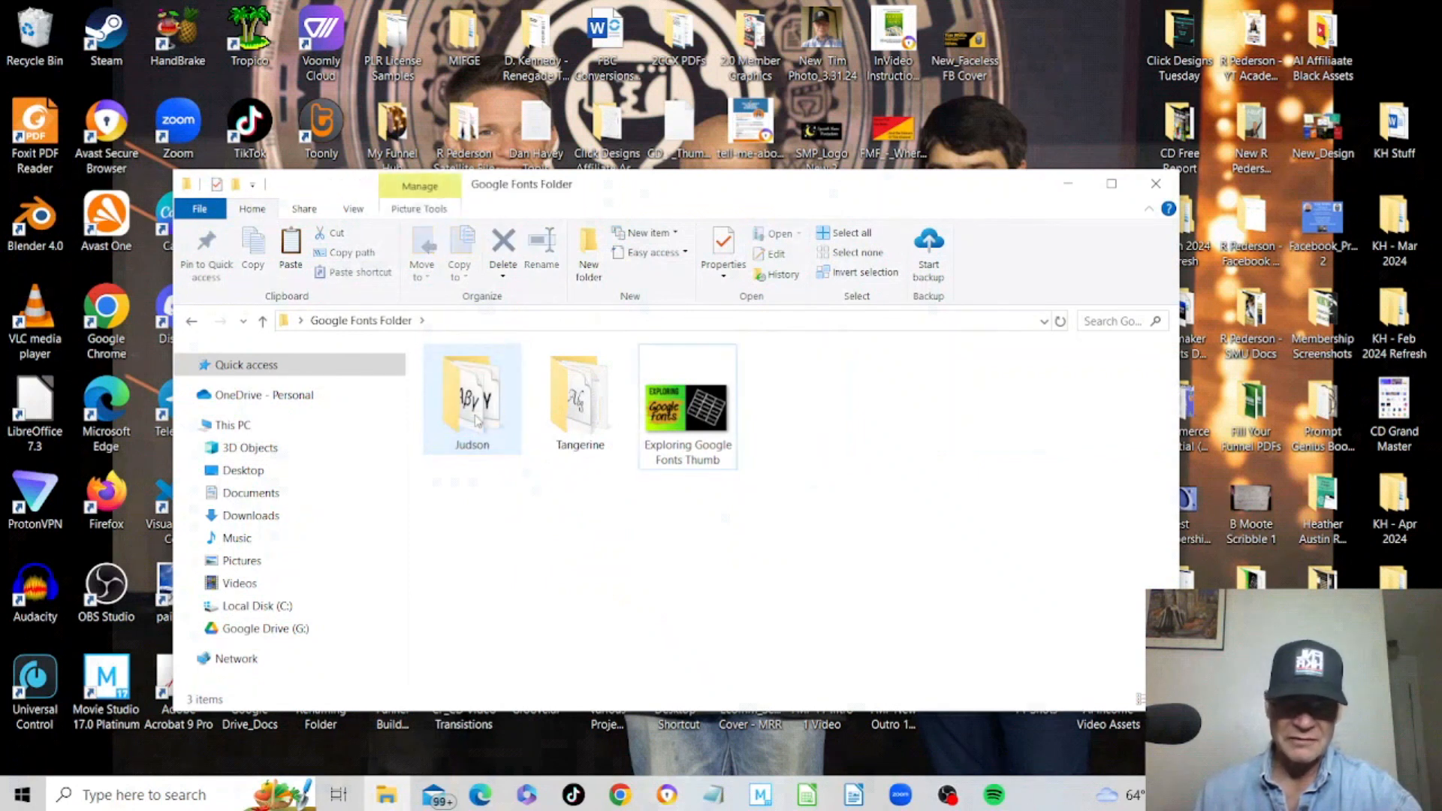
double_click(475, 421)
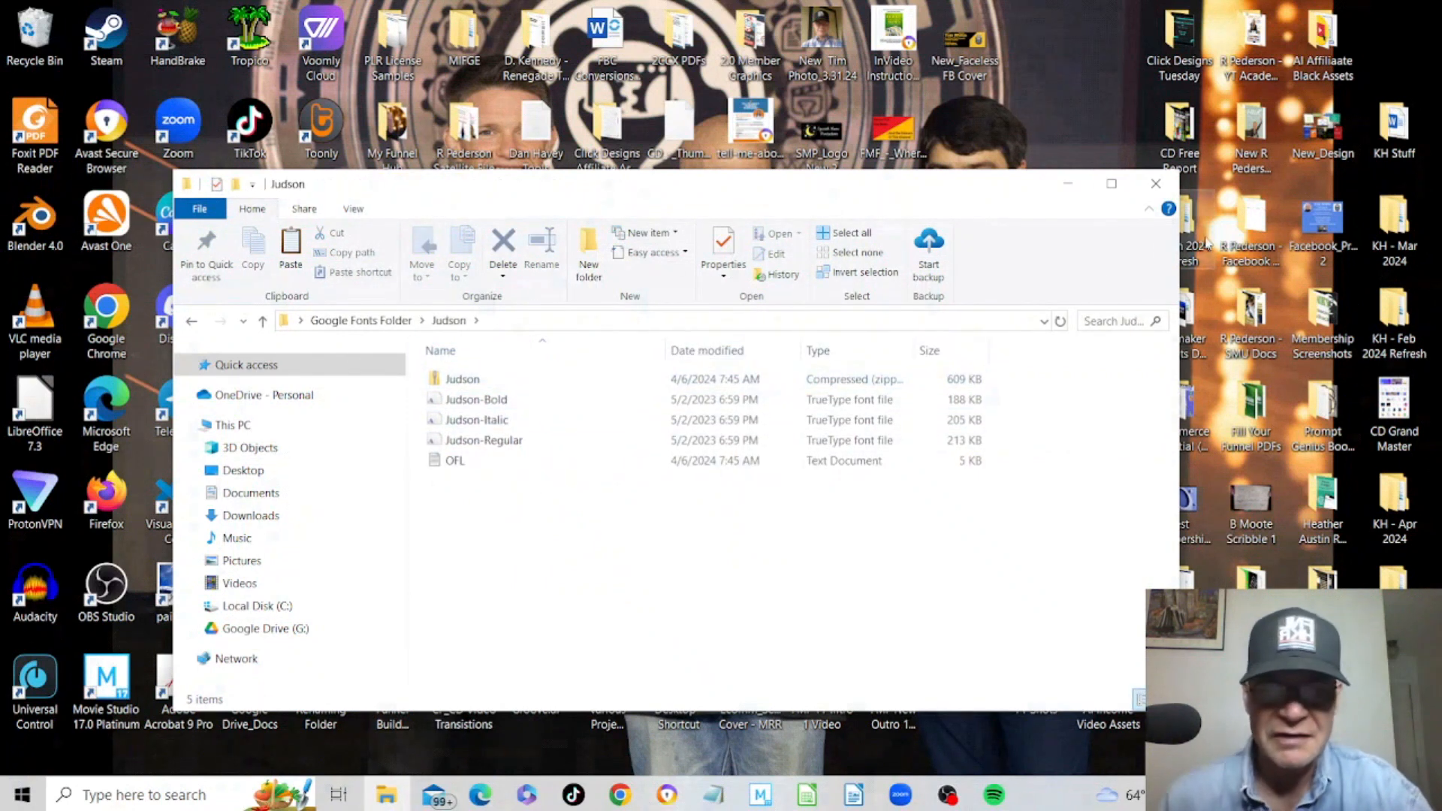
Return to the ClickFunnels fonts assets page and start a new font upload.
key("alt+Tab")
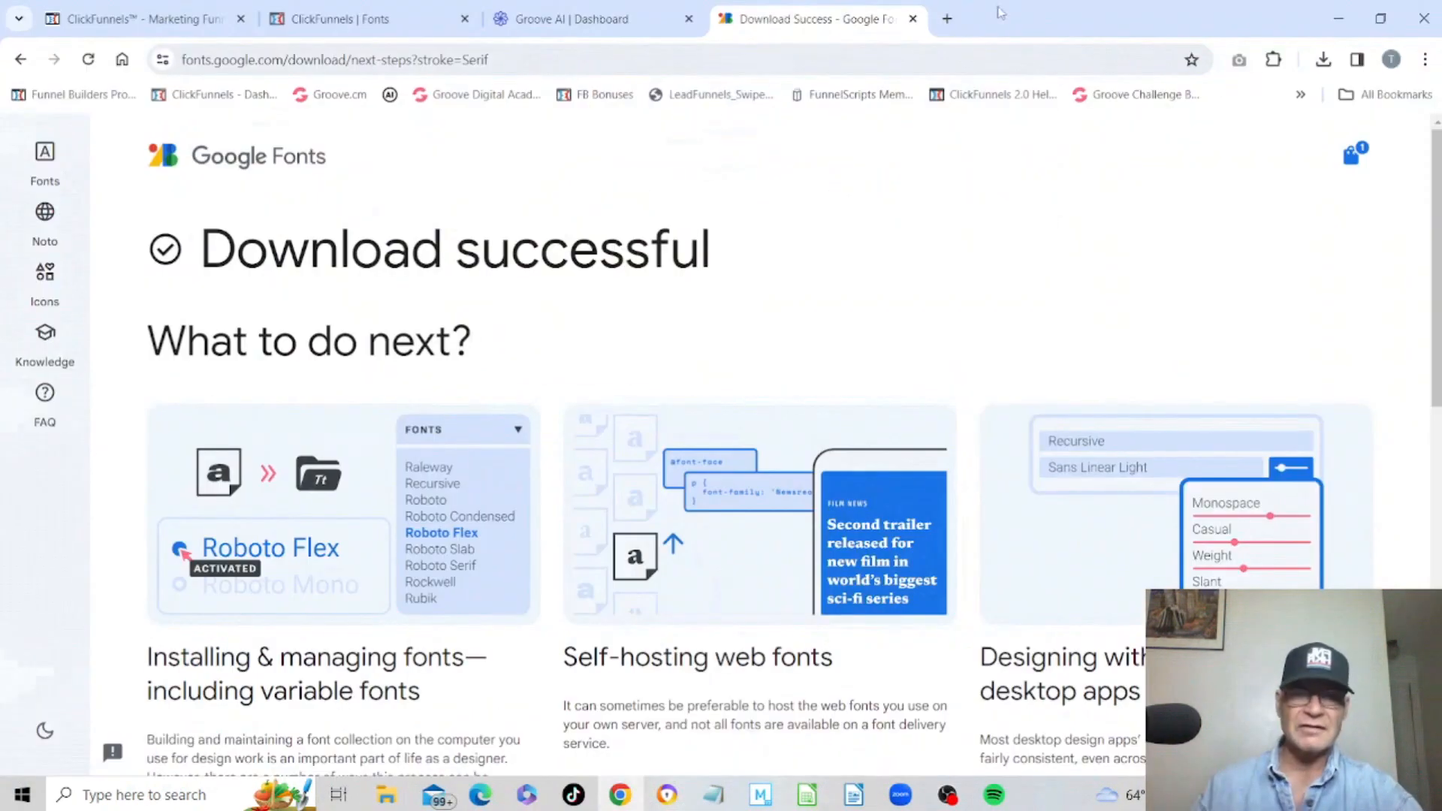
left_click(376, 21)
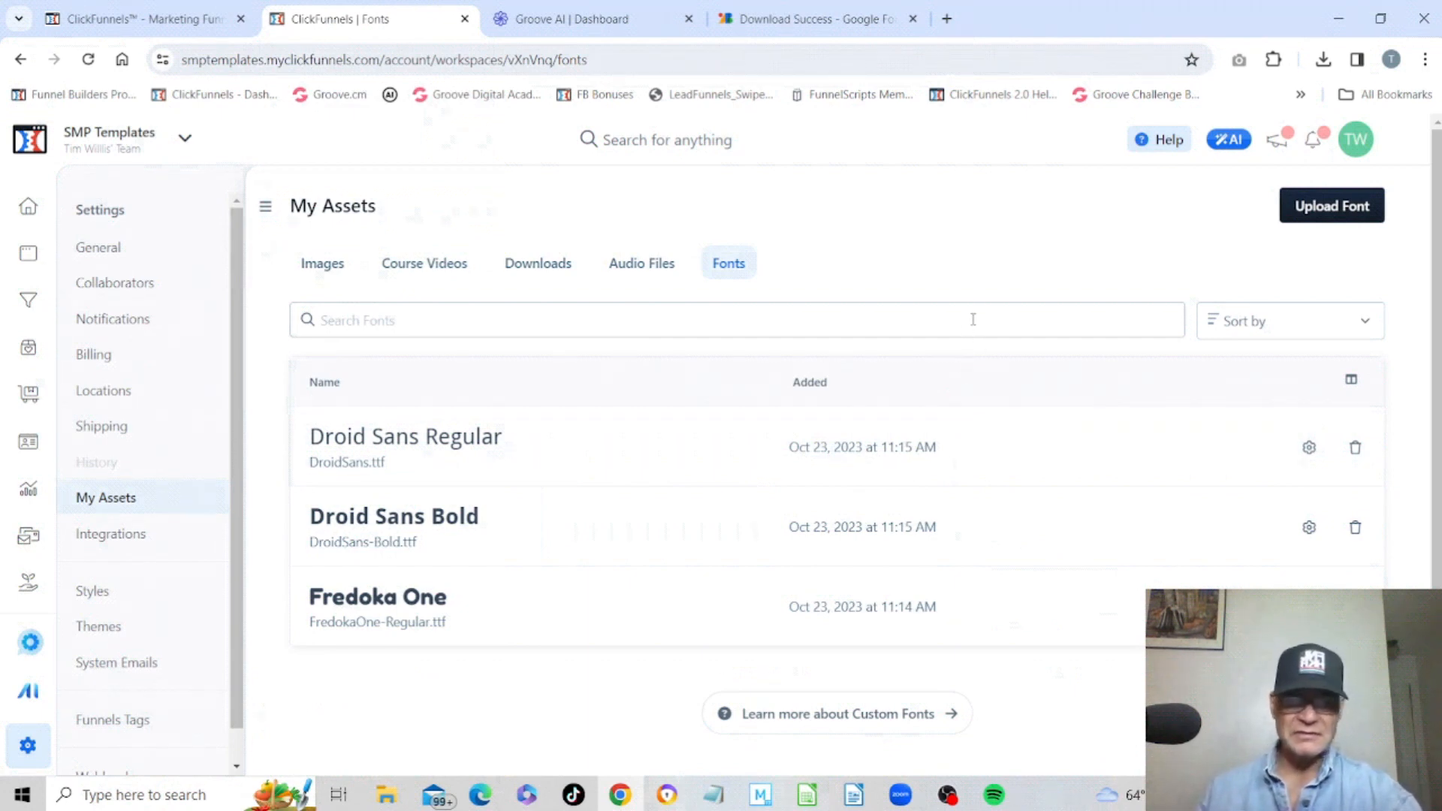
left_click(1351, 213)
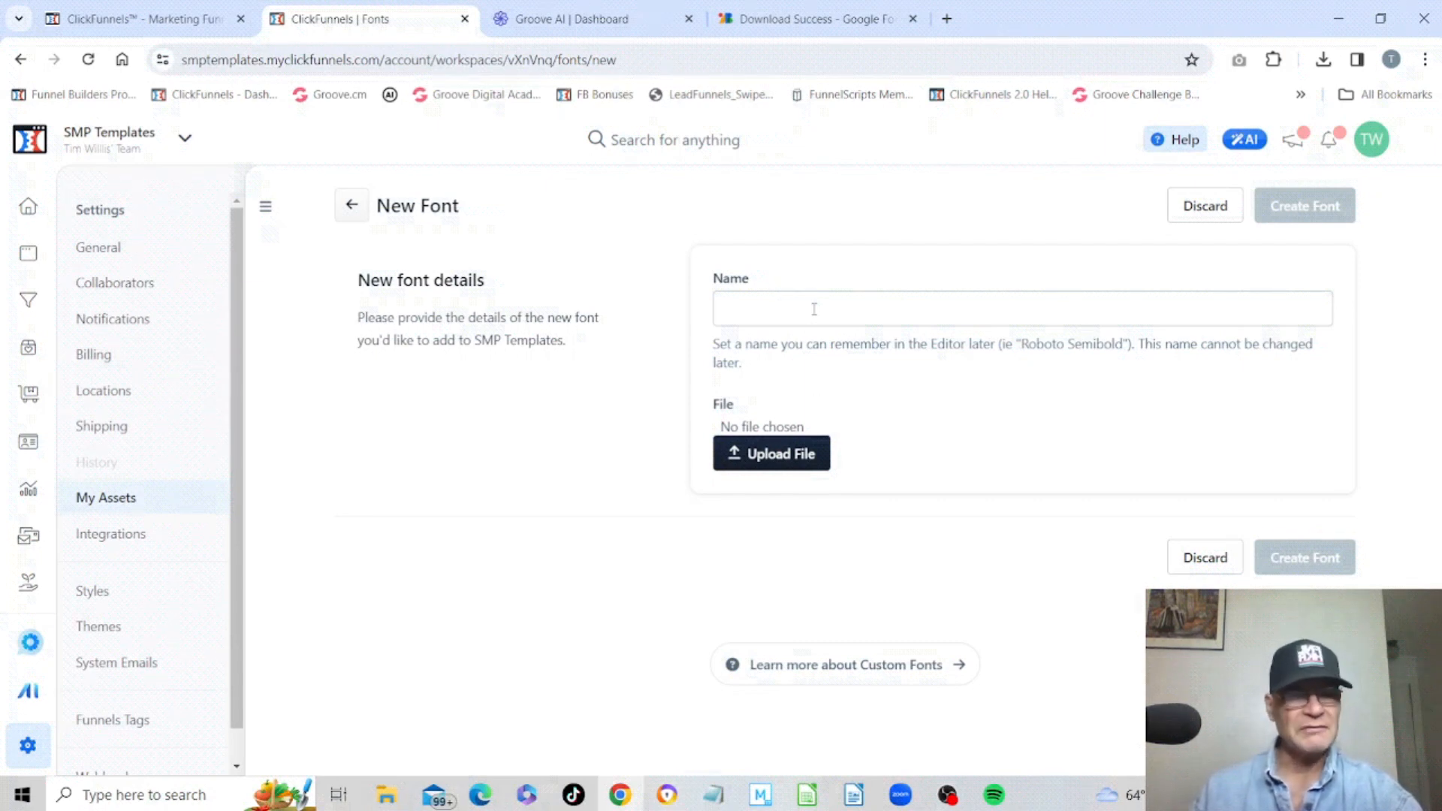
Attach Judson-Regular.ttf from the Judson folder and create the font named Judson Regular.
left_click(769, 456)
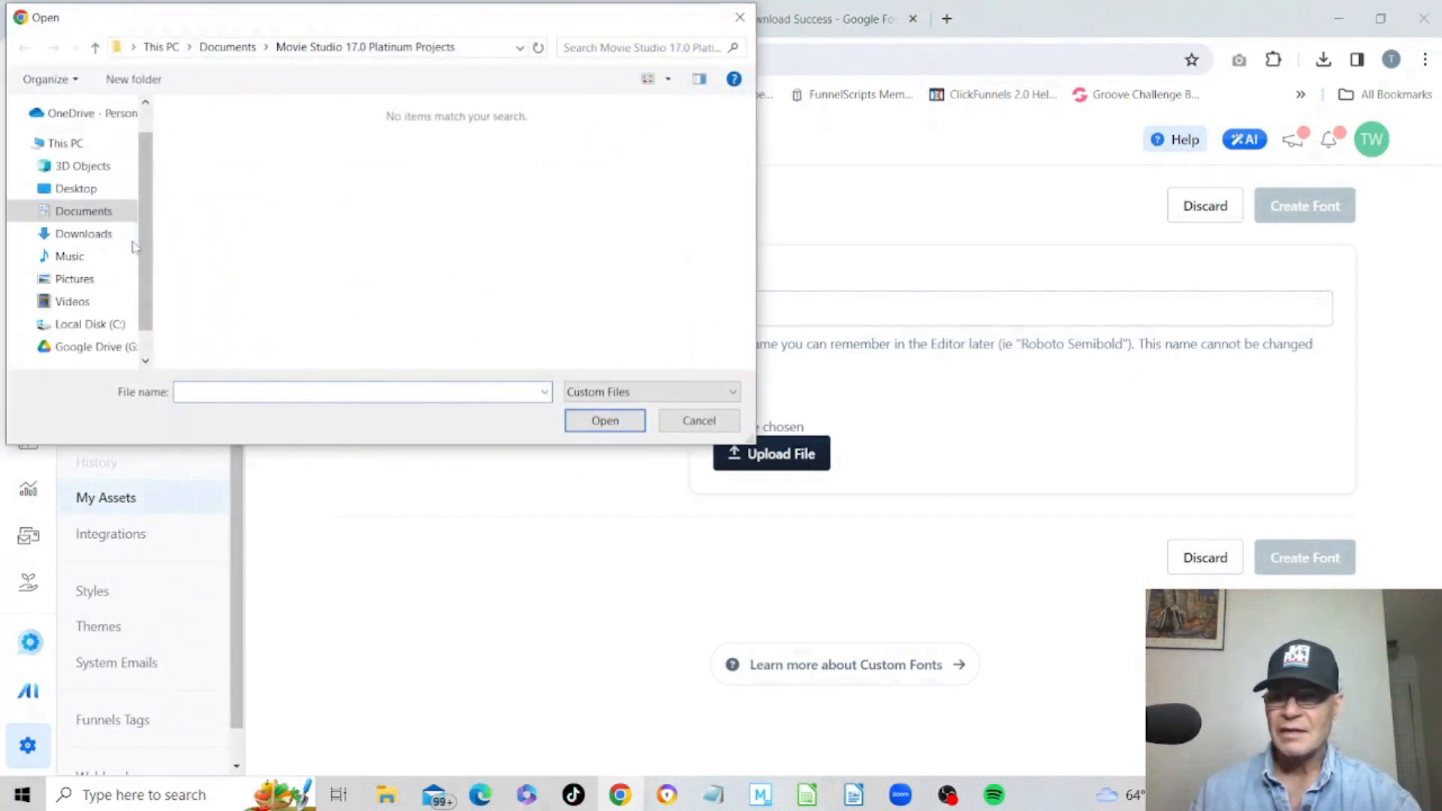
left_click(71, 193)
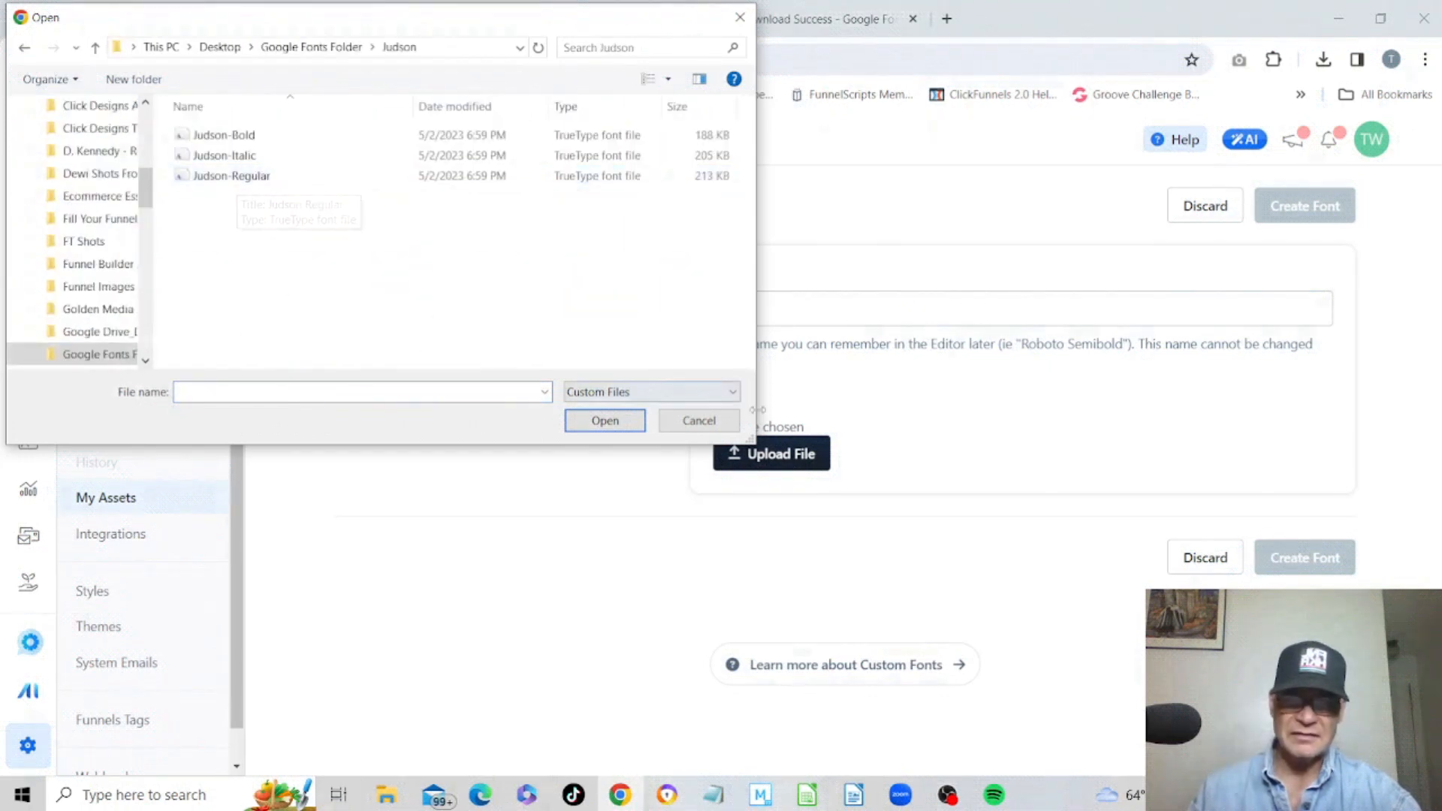
left_click(200, 177)
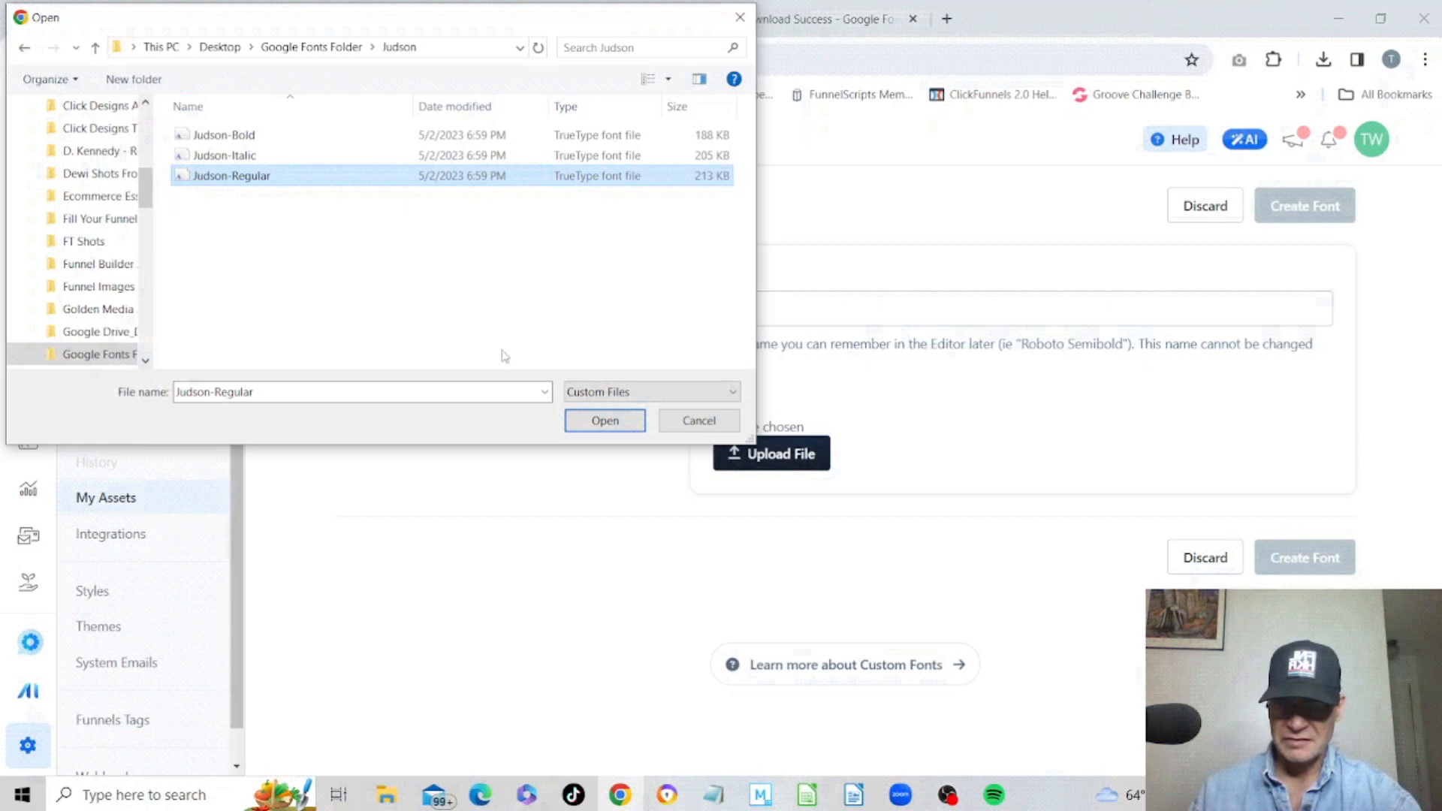
left_click(605, 420)
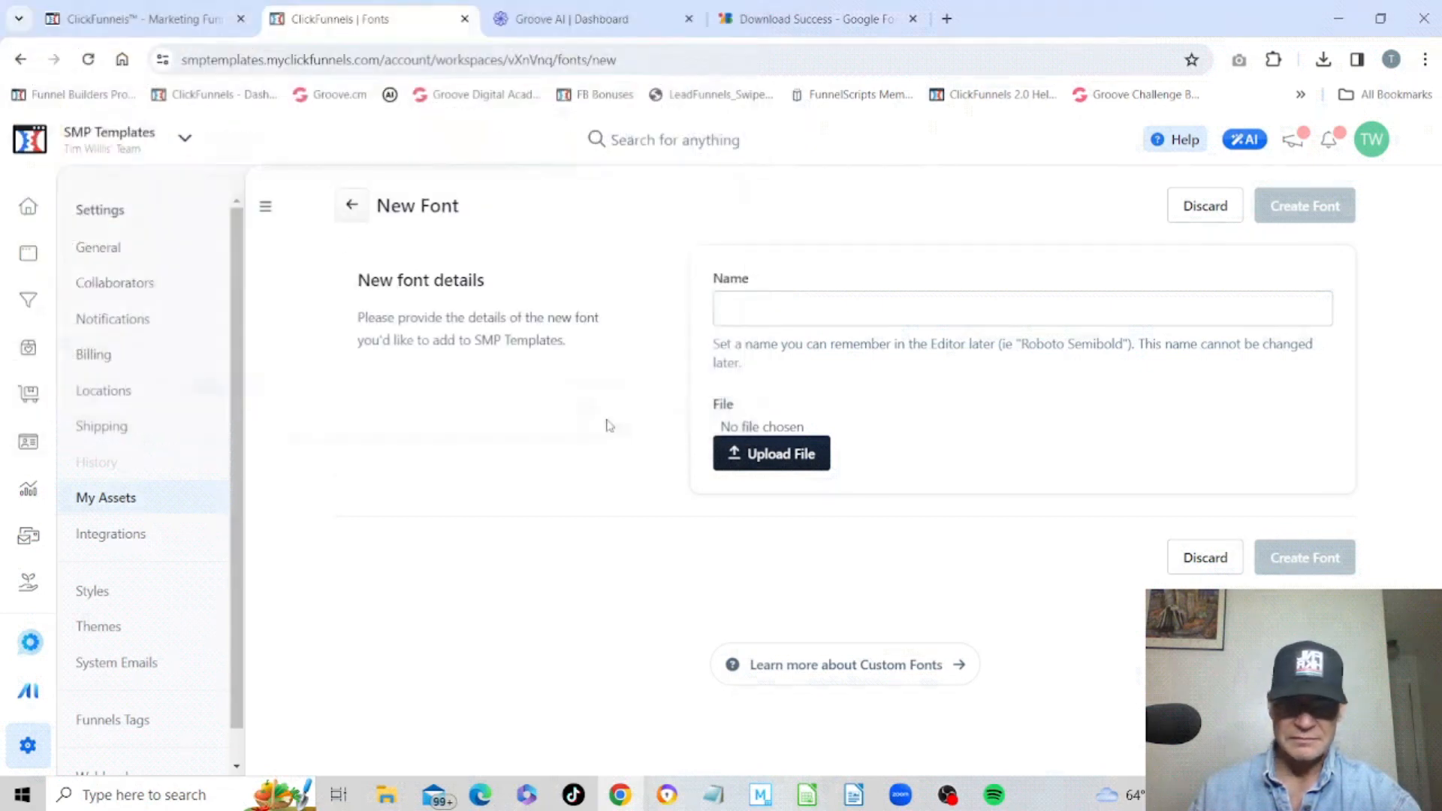
left_click(789, 304)
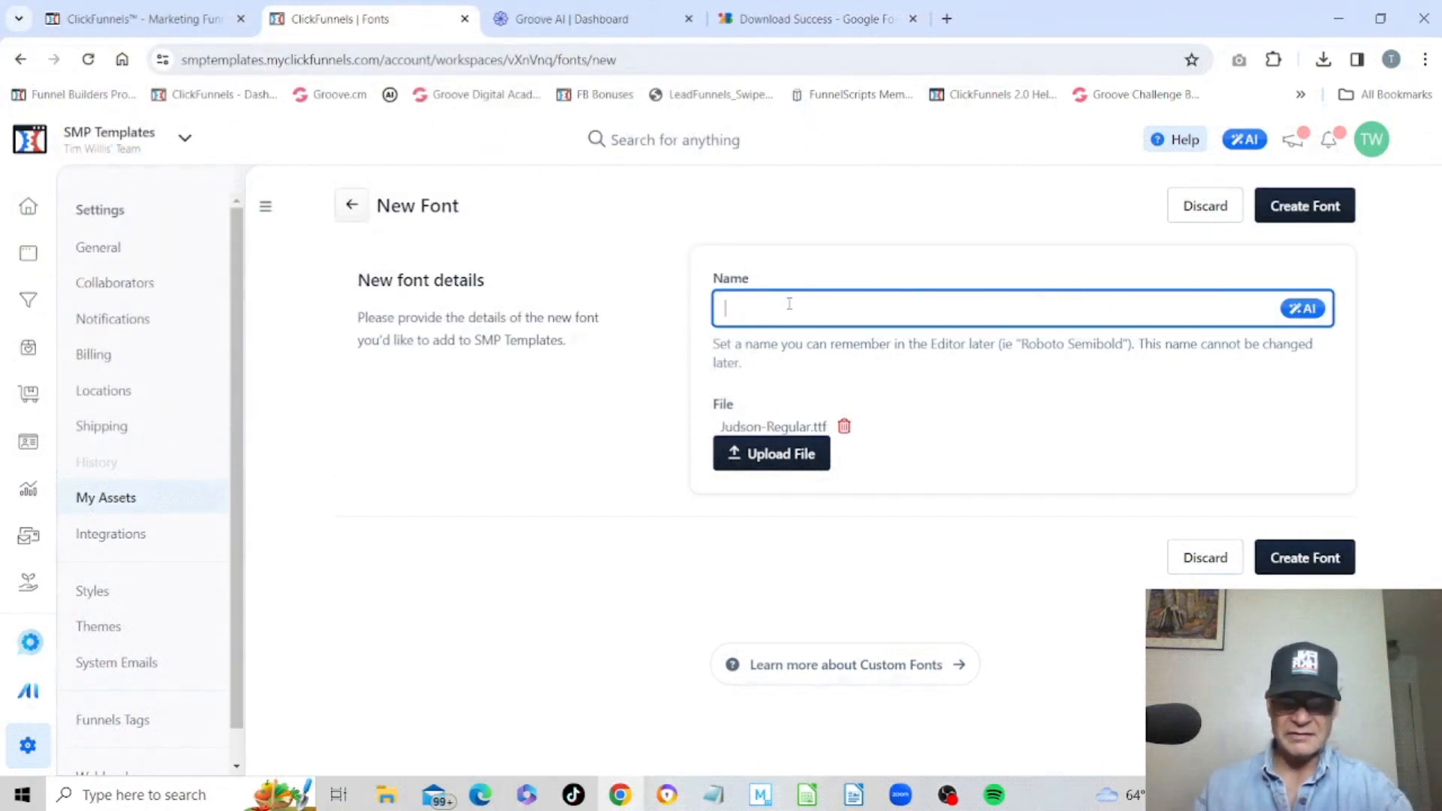
type("Judson Regulla")
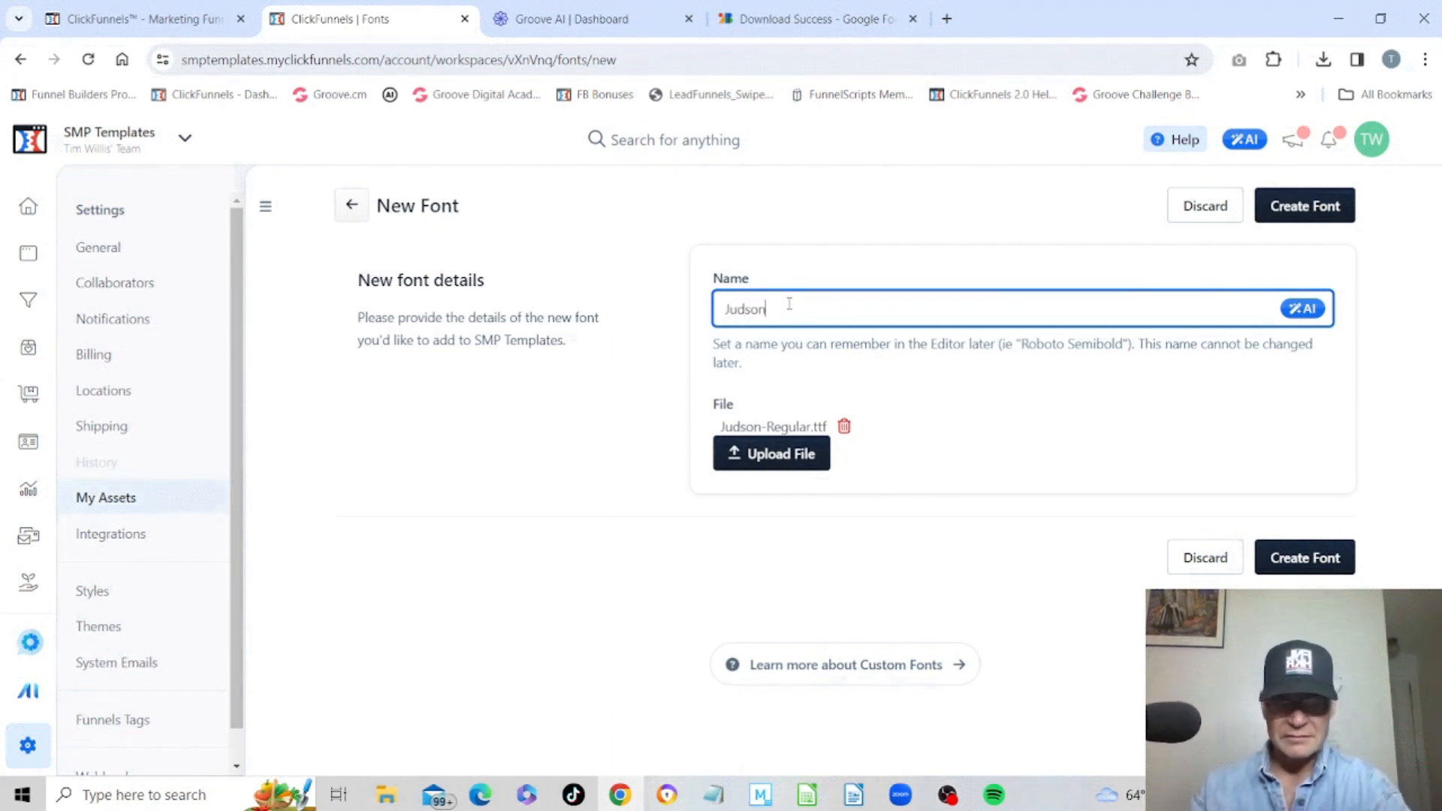
key("BackSpace")
key("BackSpace")
type("ar")
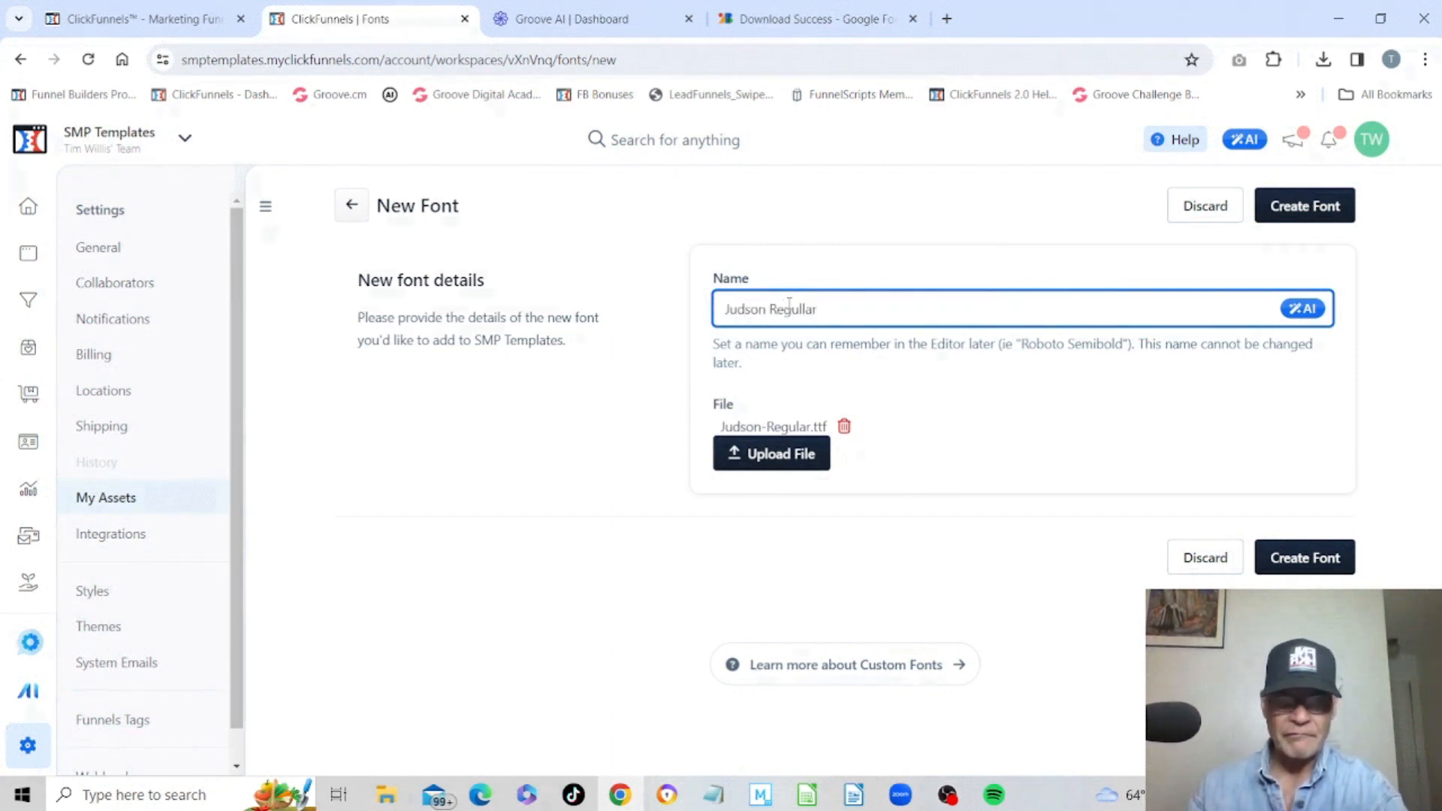
left_click(1324, 561)
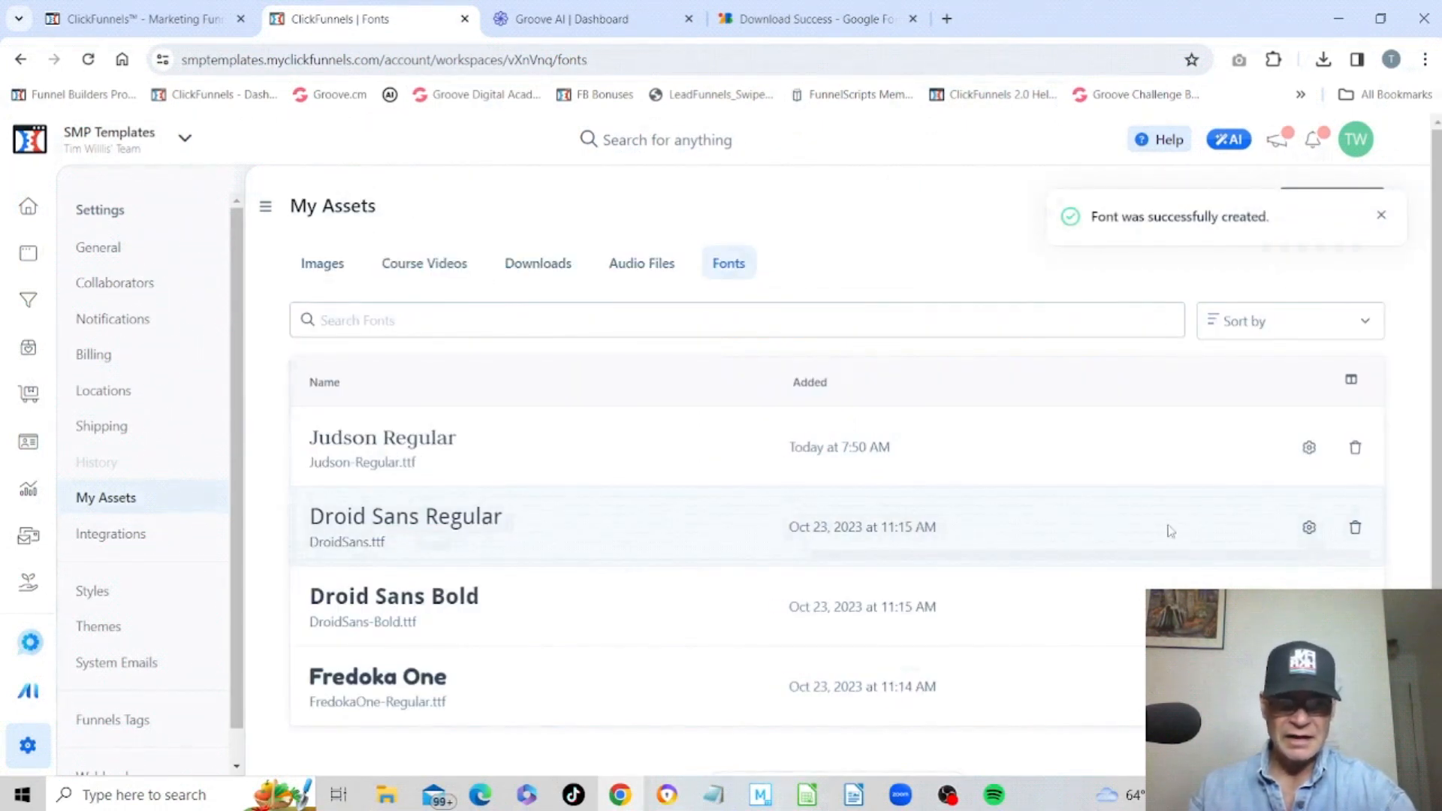
Start another font upload, attach Judson-Italic.ttf and create it as Judson Italic.
left_click(1380, 216)
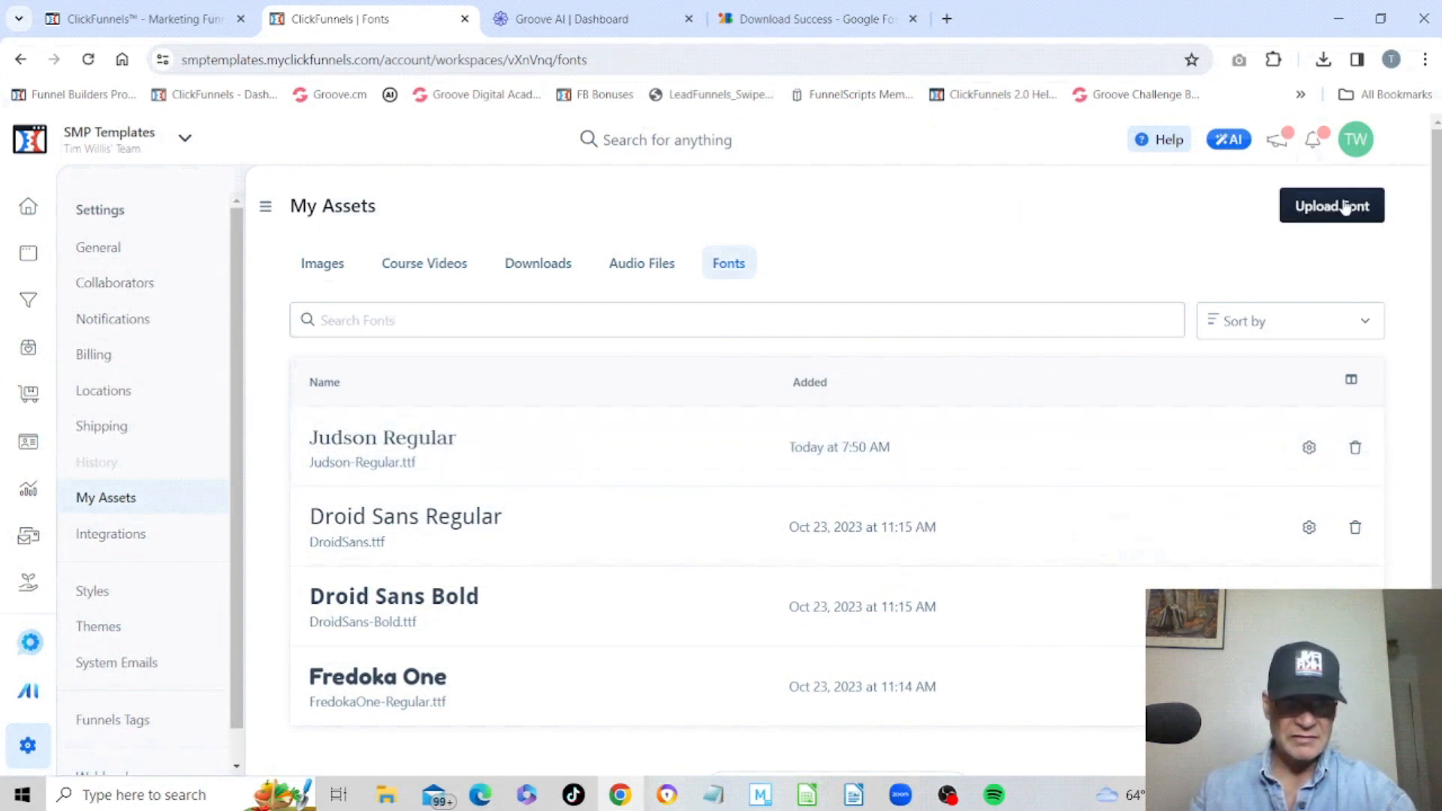
left_click(1344, 208)
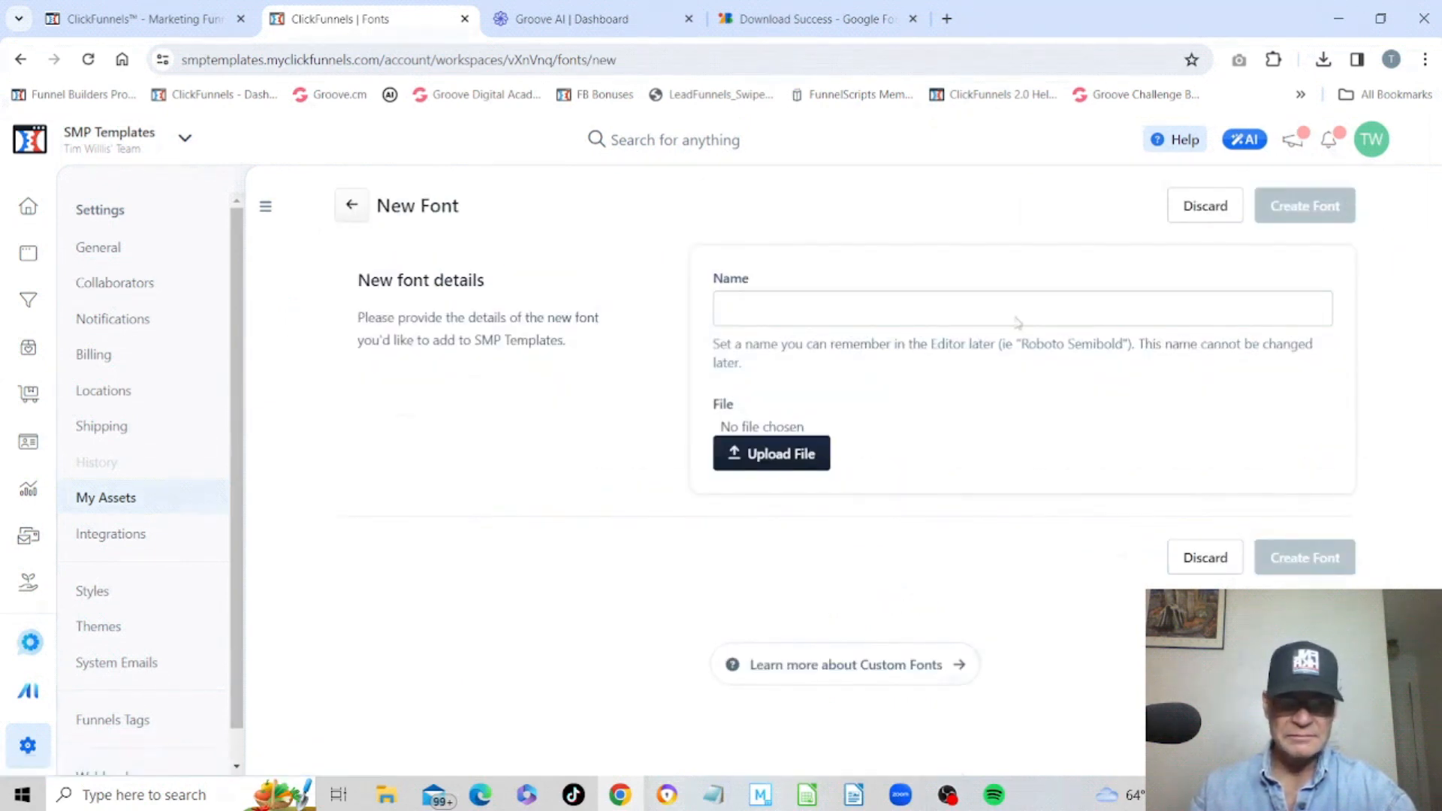
left_click(785, 454)
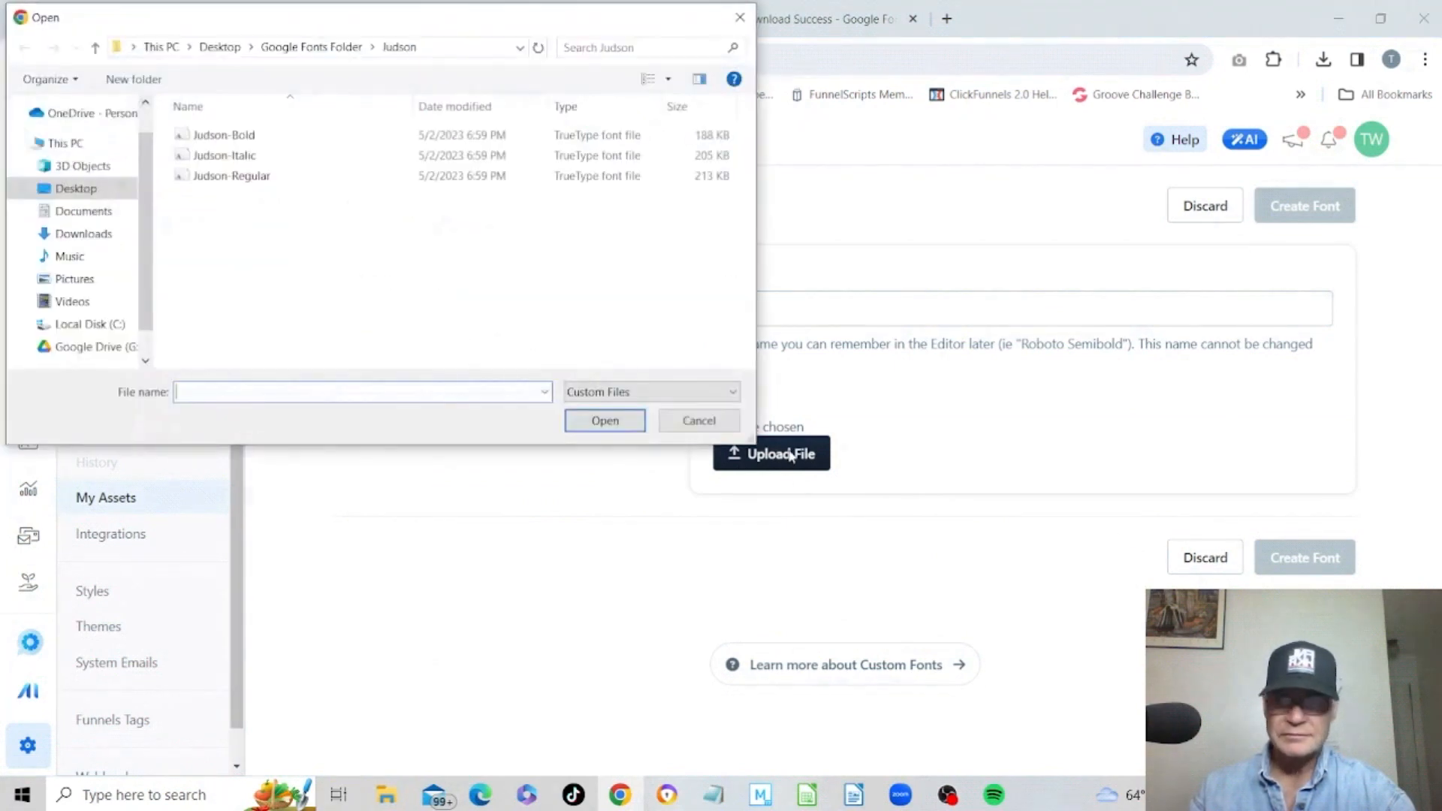
left_click(224, 155)
left_click(605, 420)
left_click(797, 295)
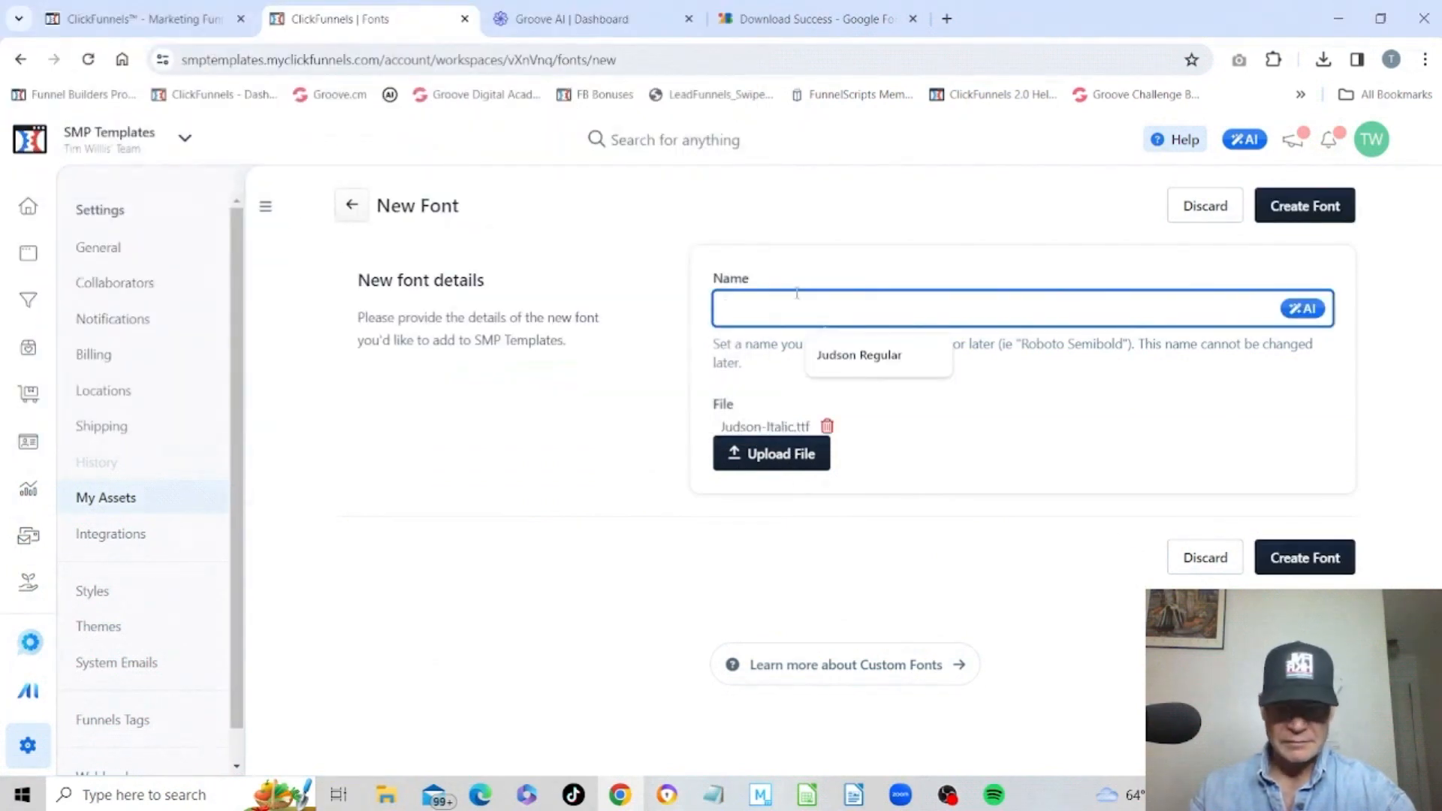
type("Judson")
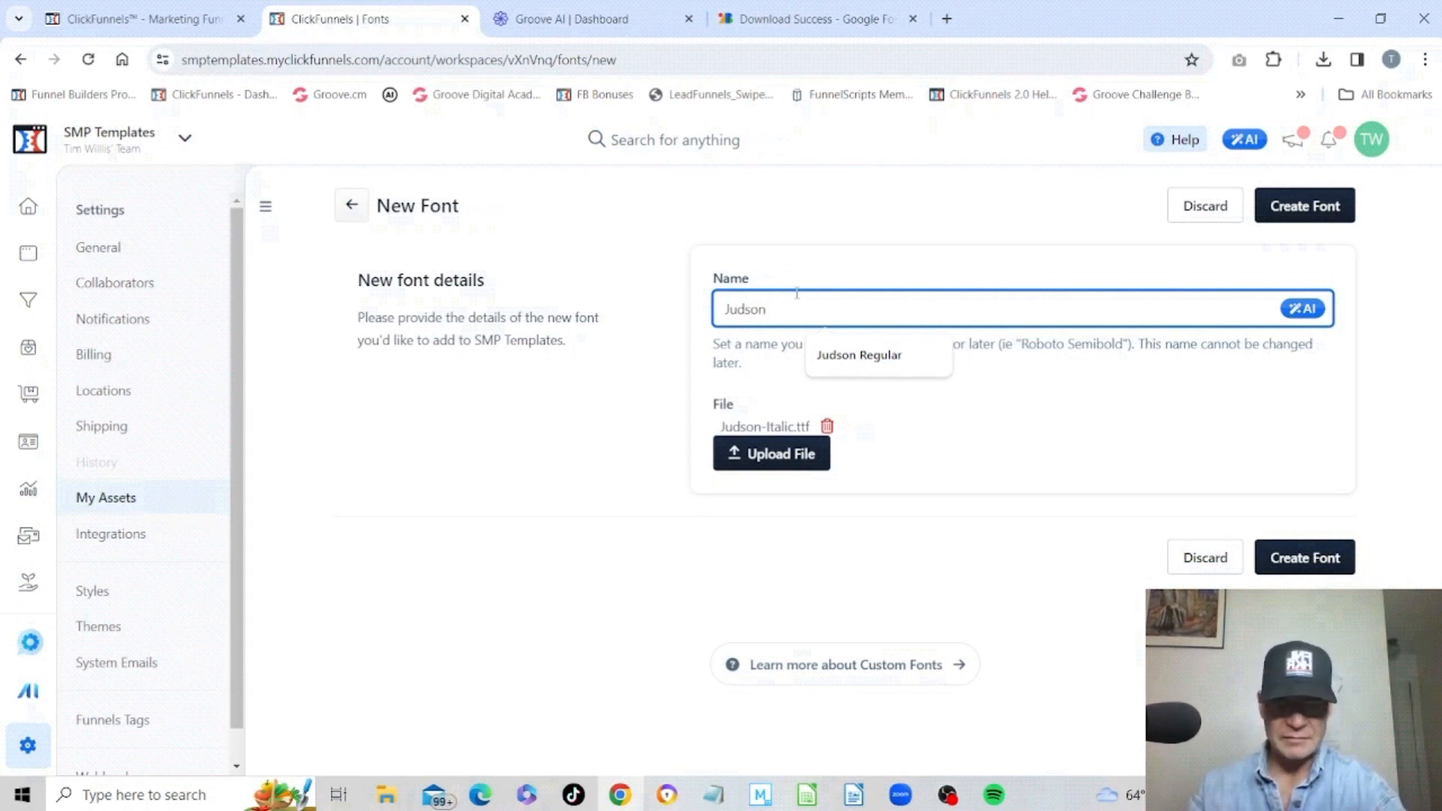
type(" Ita")
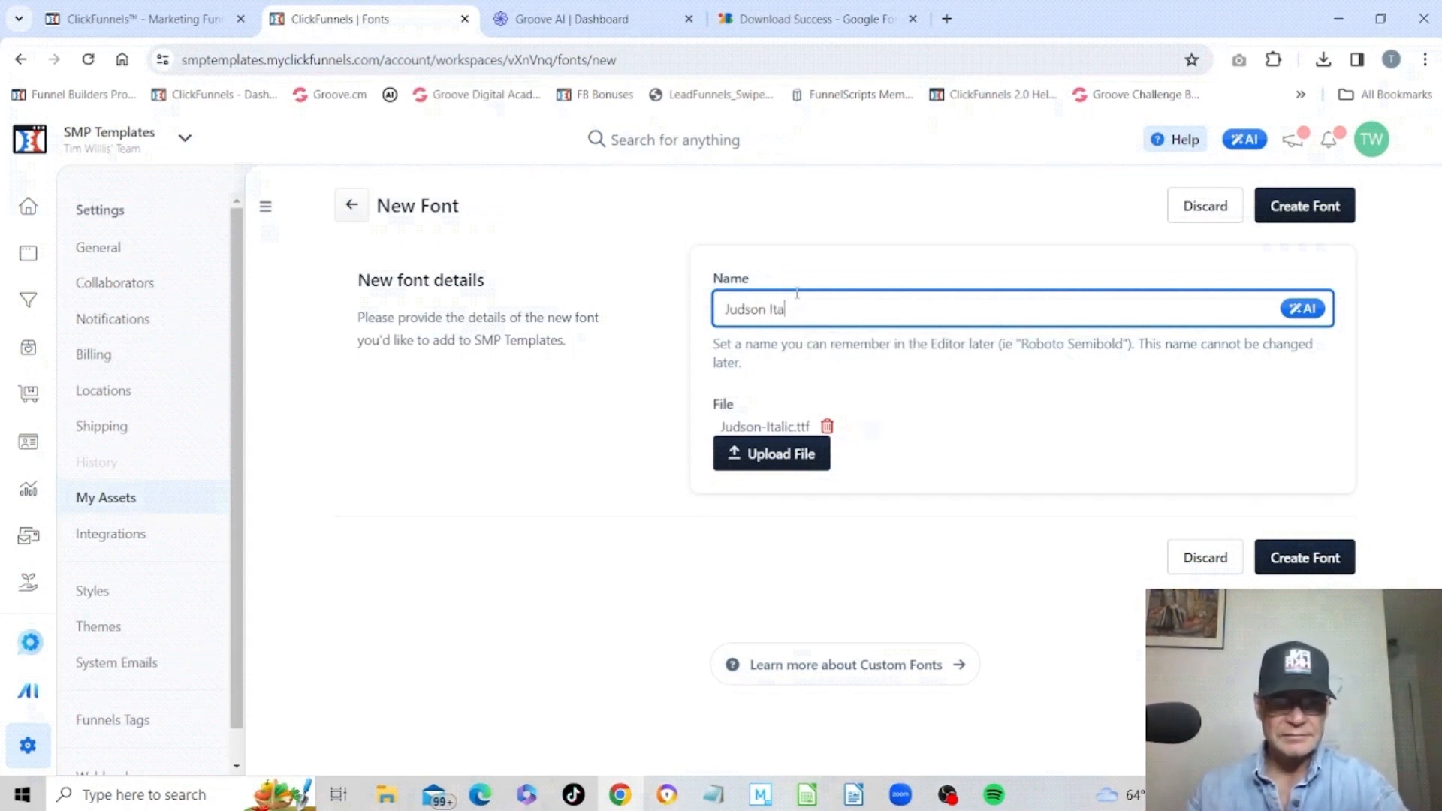
type("lic")
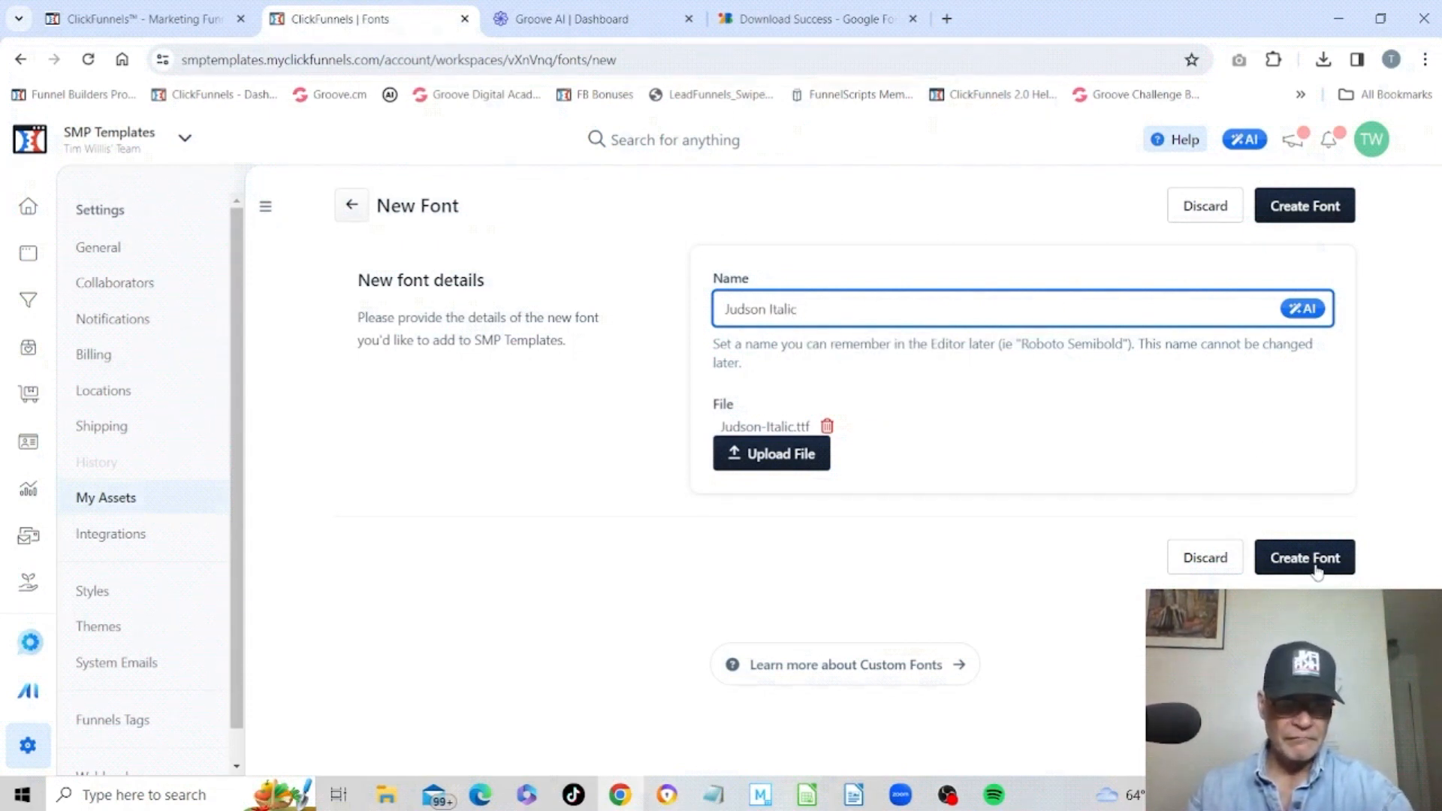
left_click(1317, 573)
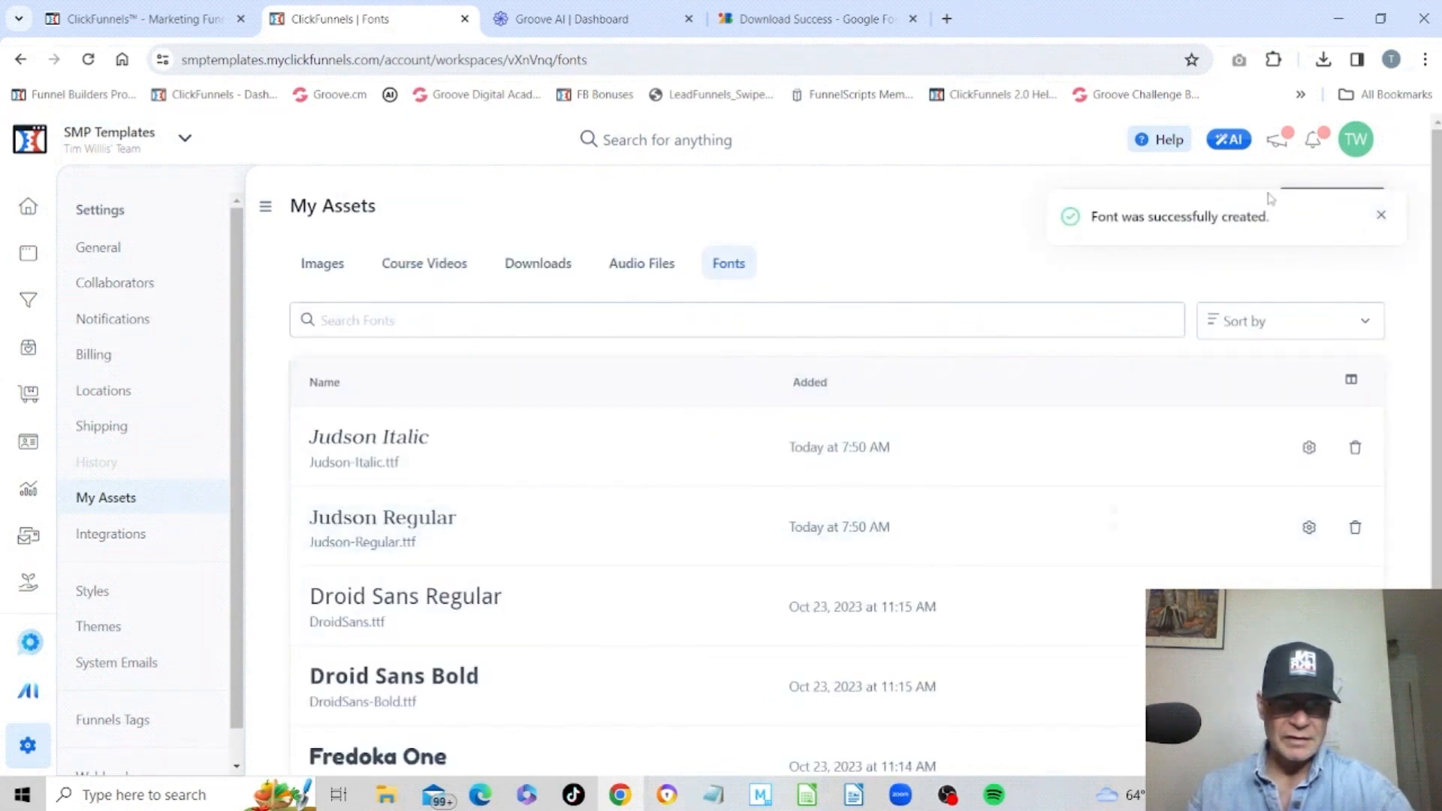
Start another font upload, attach Judson-Bold.ttf and create it as Judson Bold.
left_click(1329, 218)
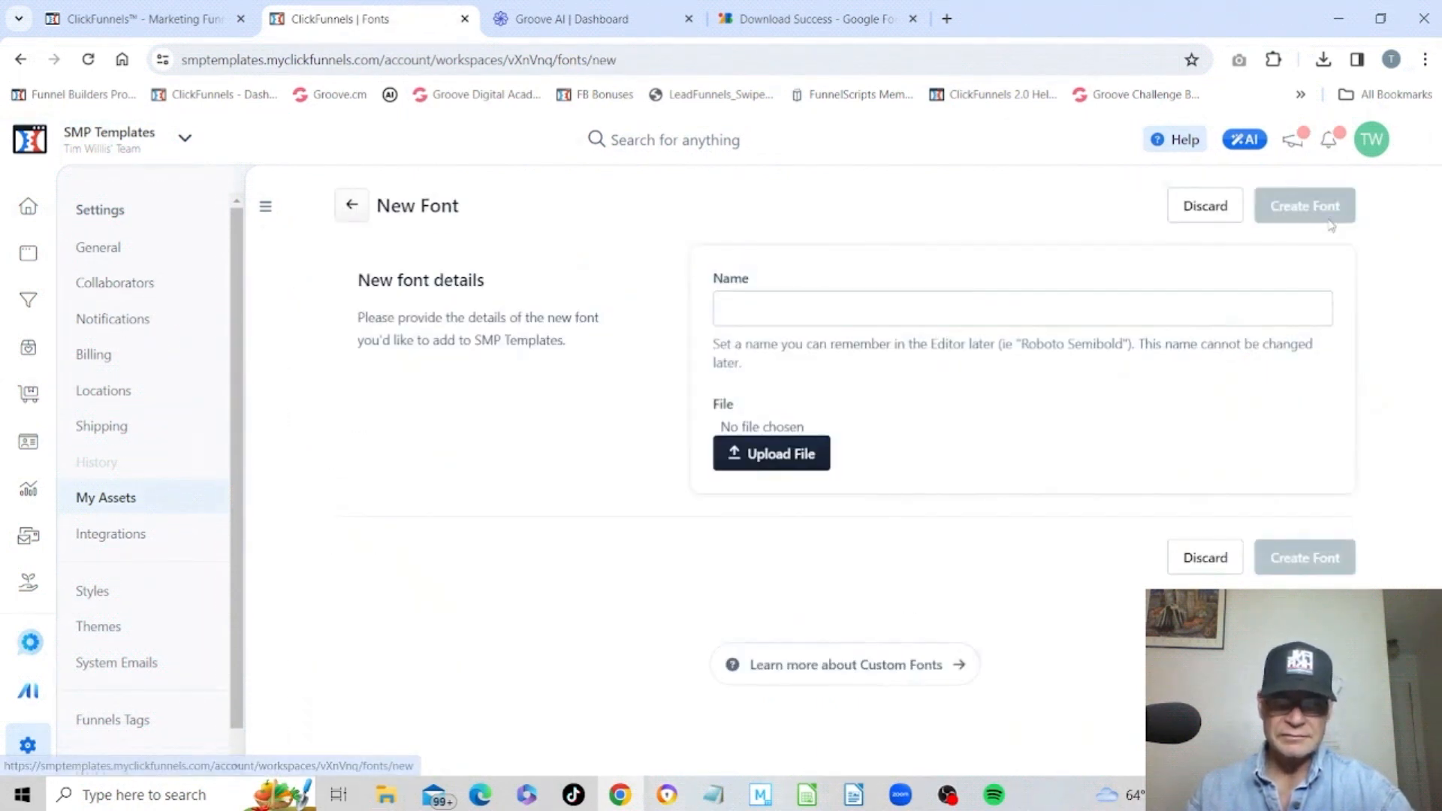
left_click(772, 464)
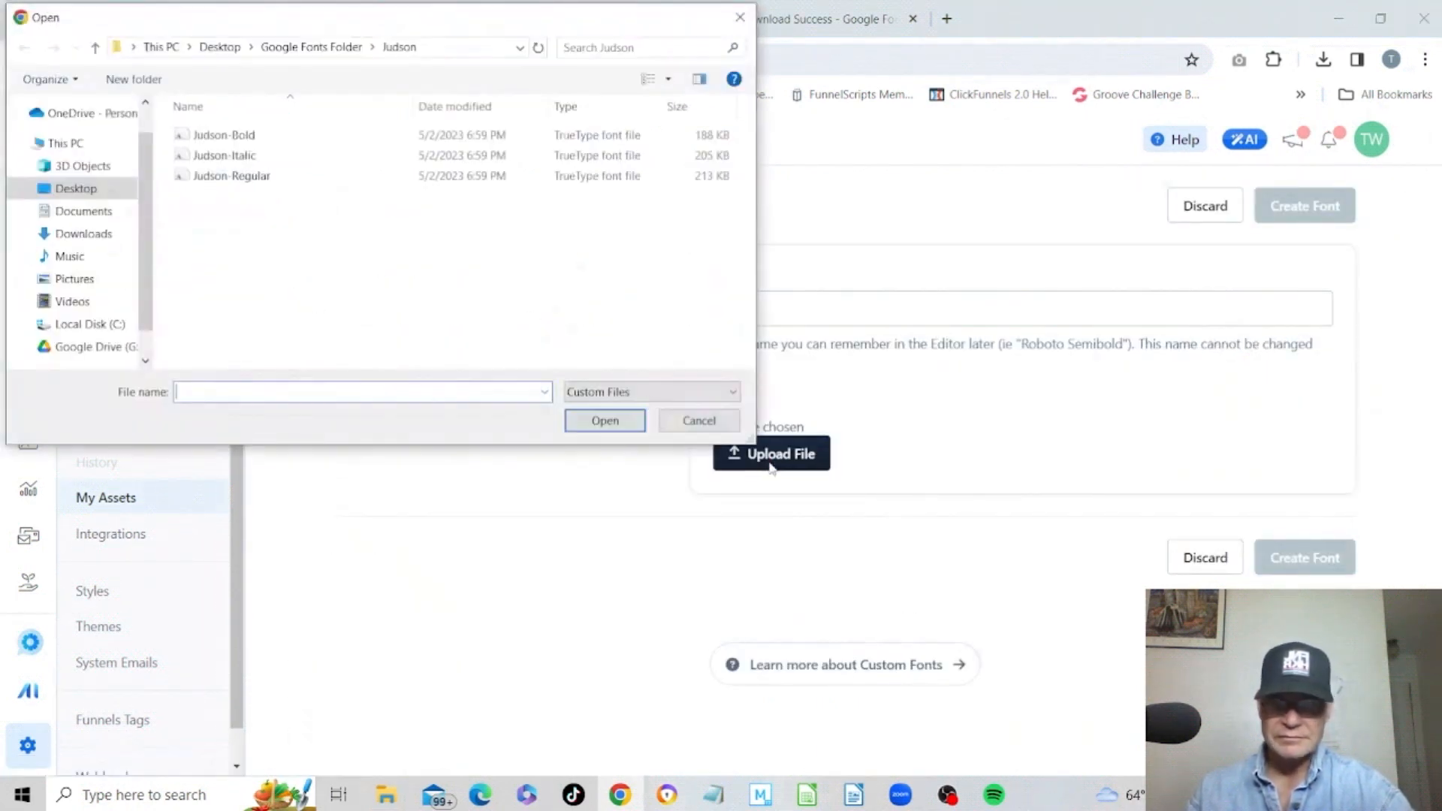
left_click(232, 137)
left_click(579, 419)
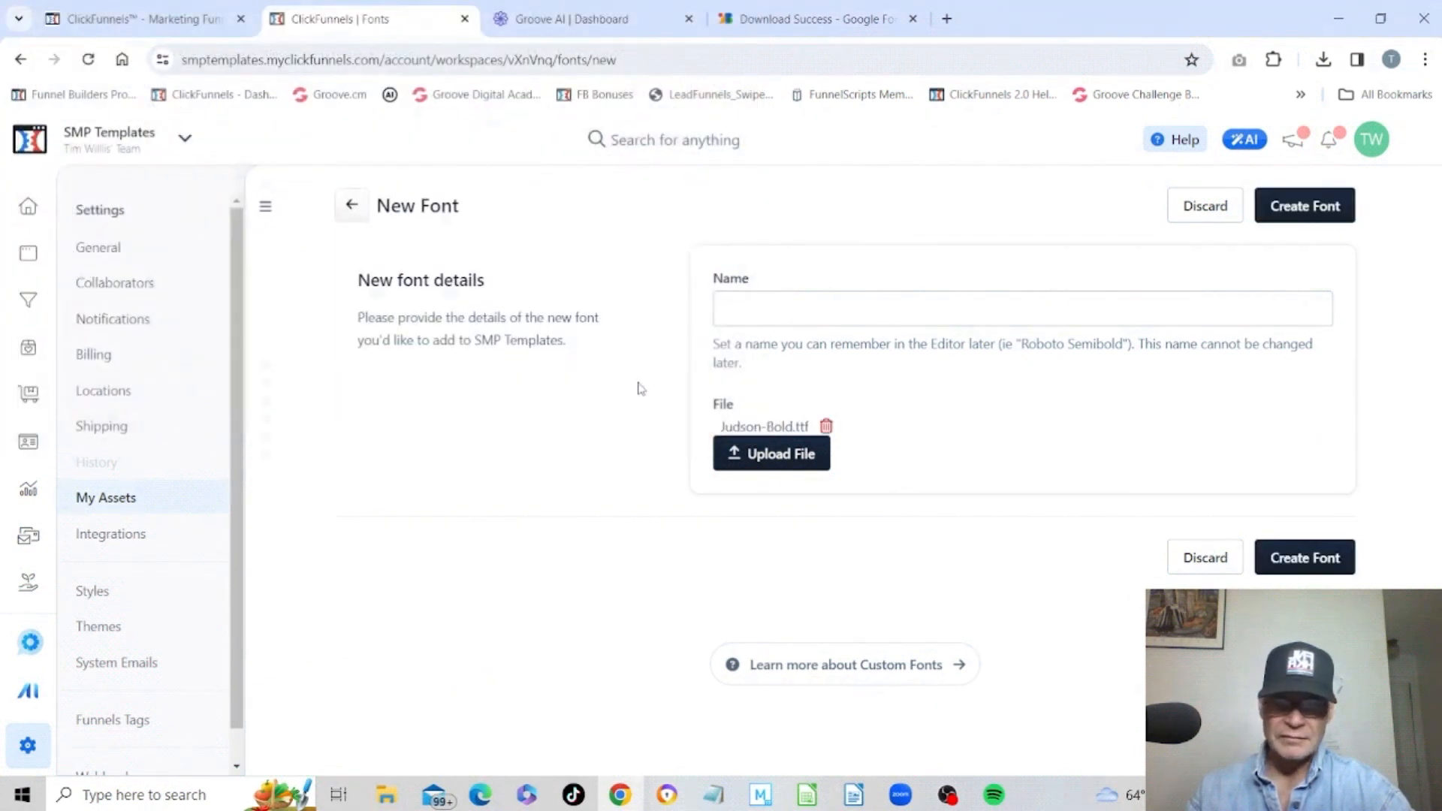
left_click(790, 315)
type("Judson B")
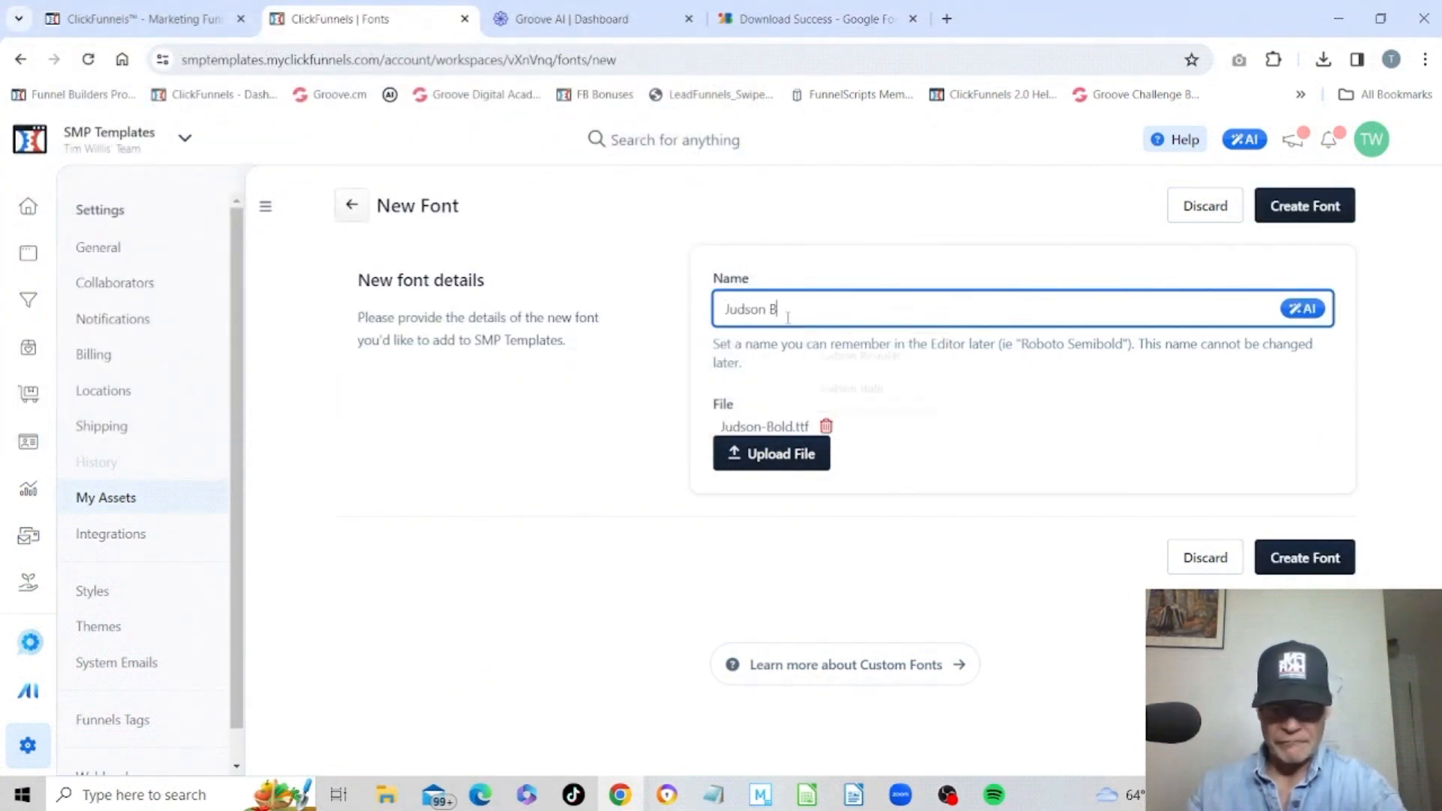
type("old")
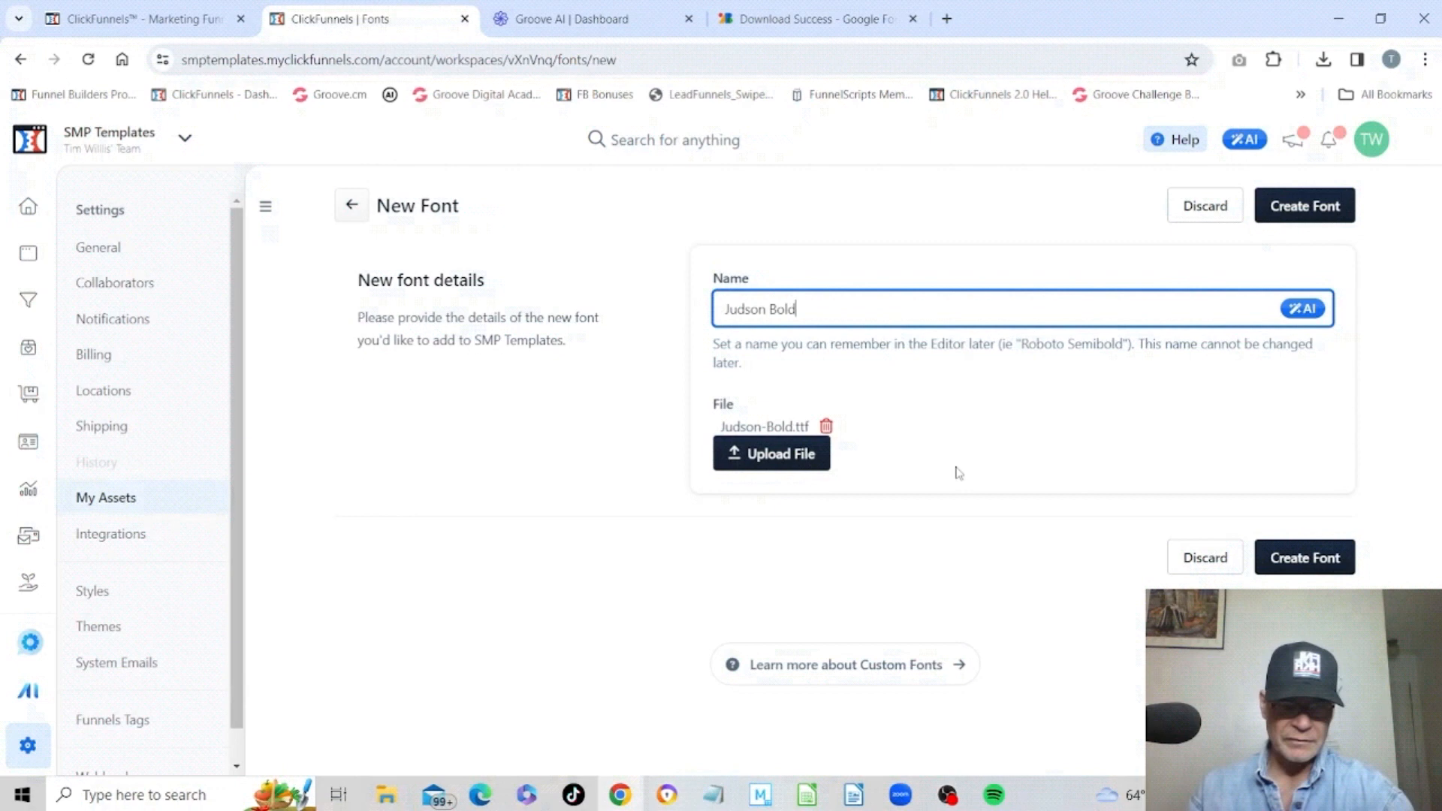
left_click(1313, 565)
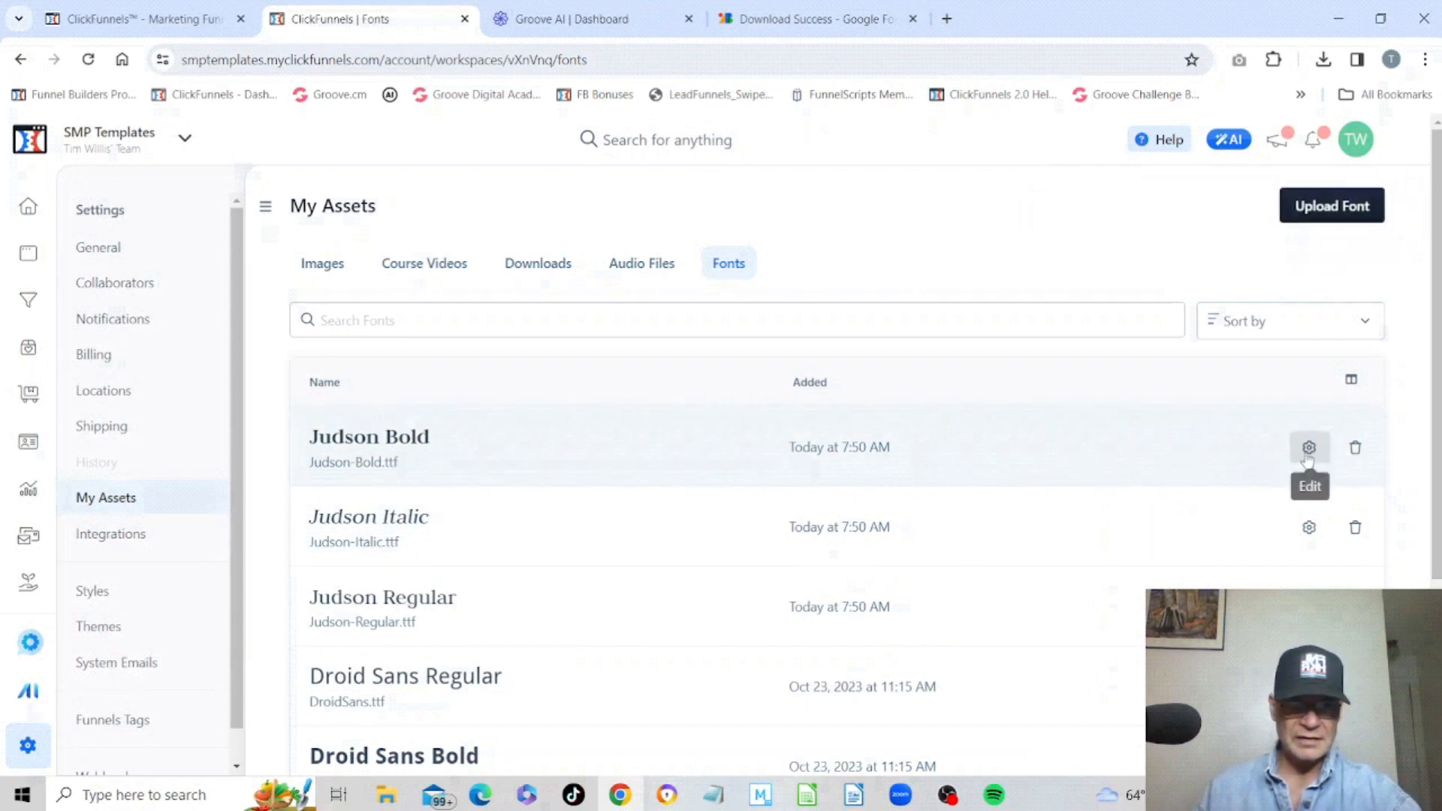
Open the Font Test Page of the Font Test Funnel in the page editor.
left_click(1308, 449)
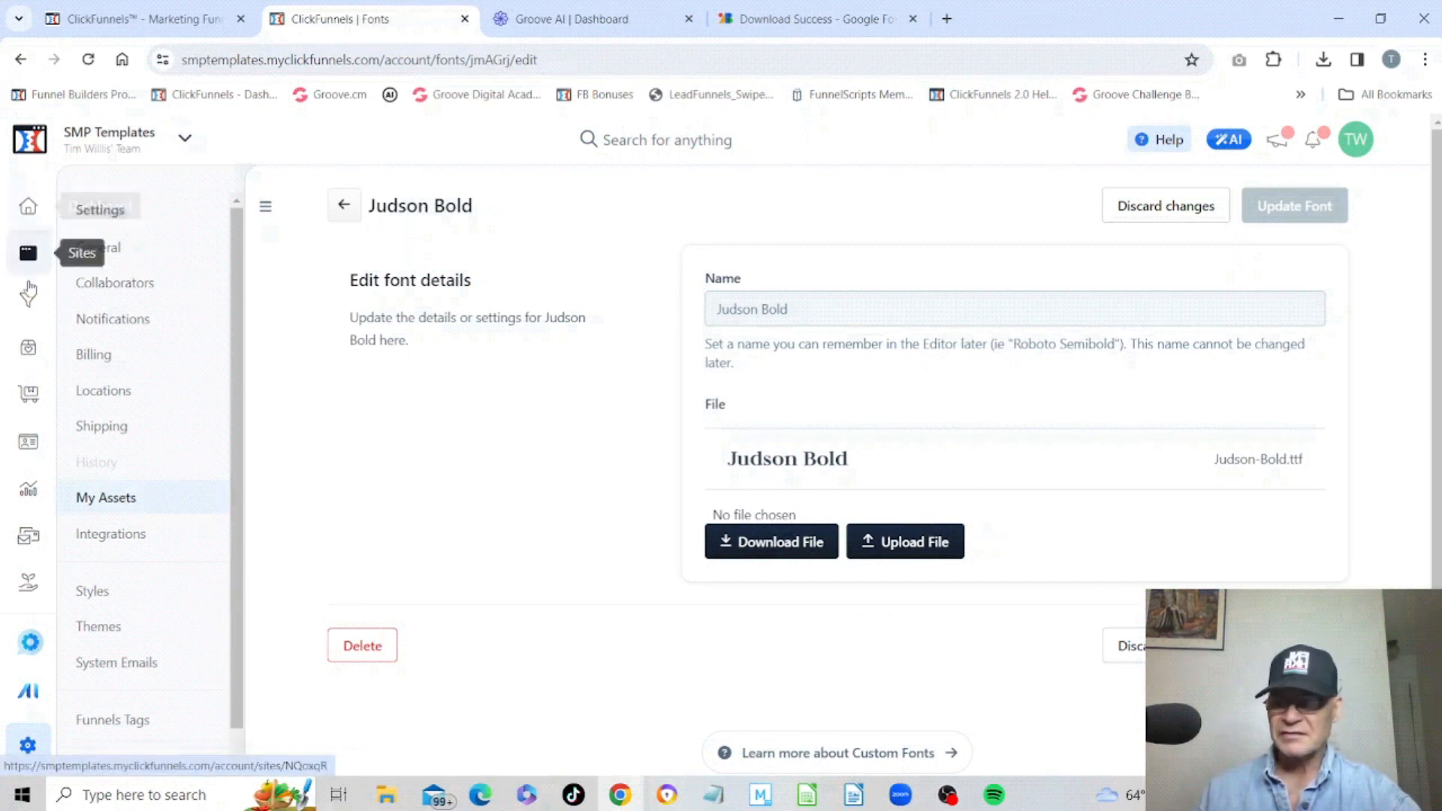
left_click(27, 301)
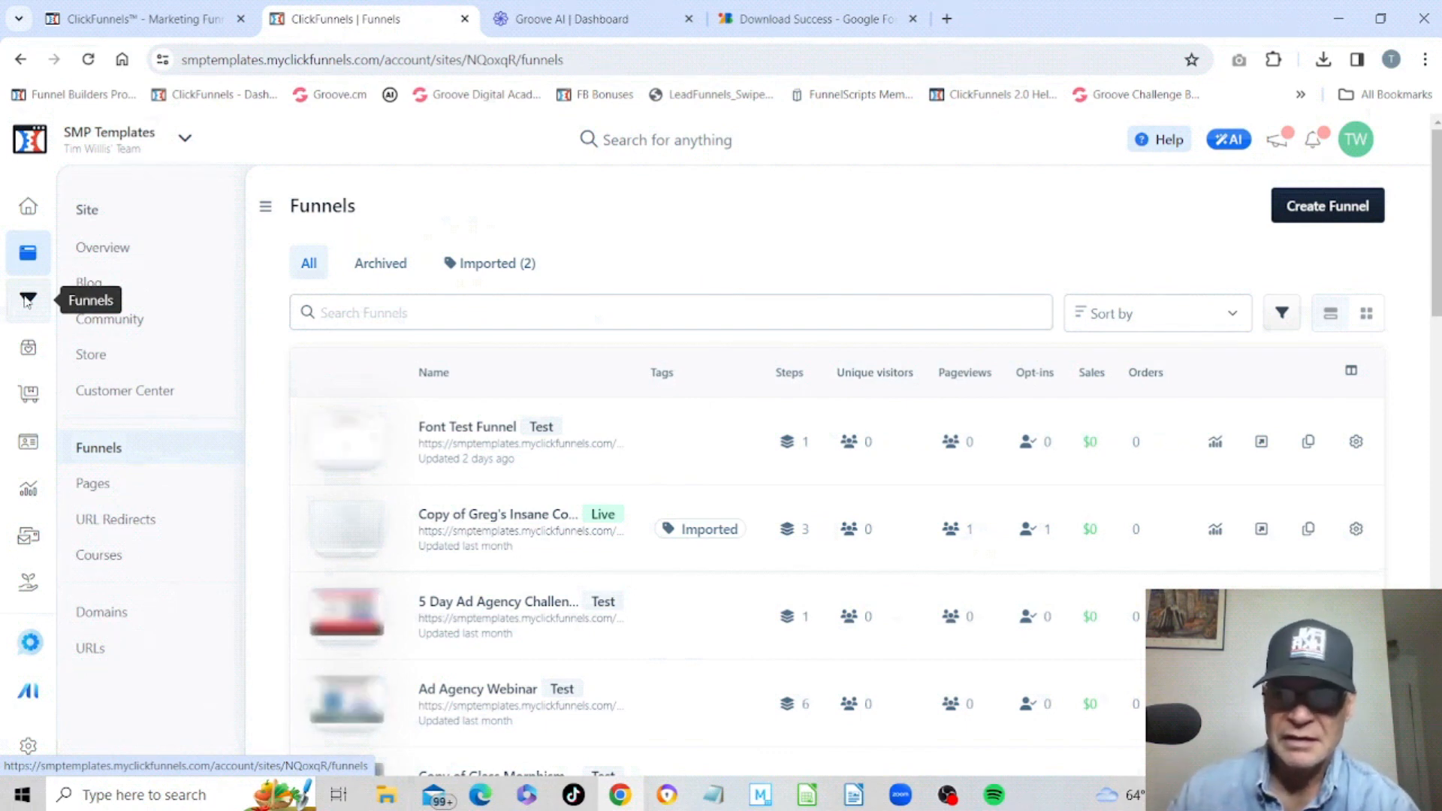
left_click(444, 434)
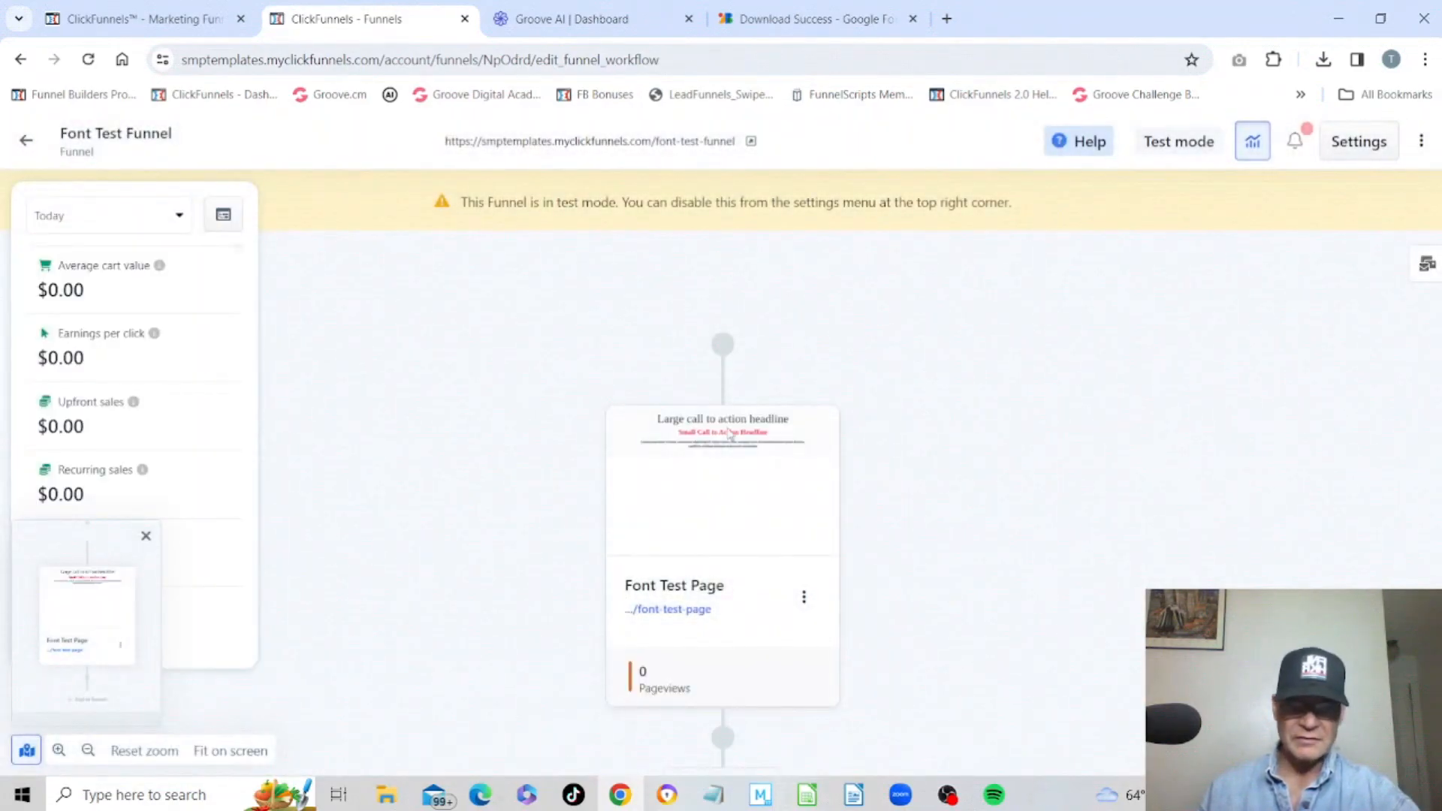
mouse_move(714, 518)
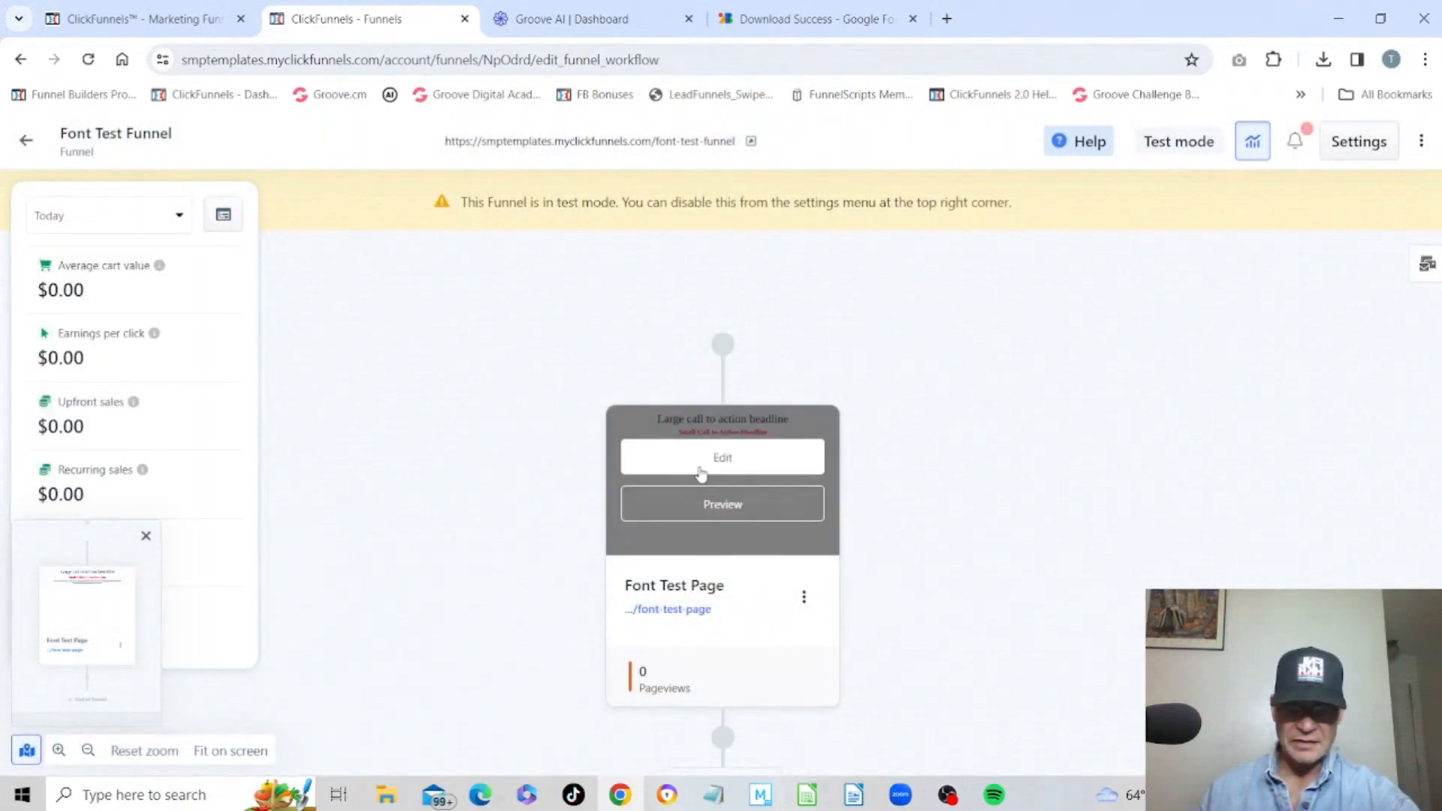
left_click(700, 470)
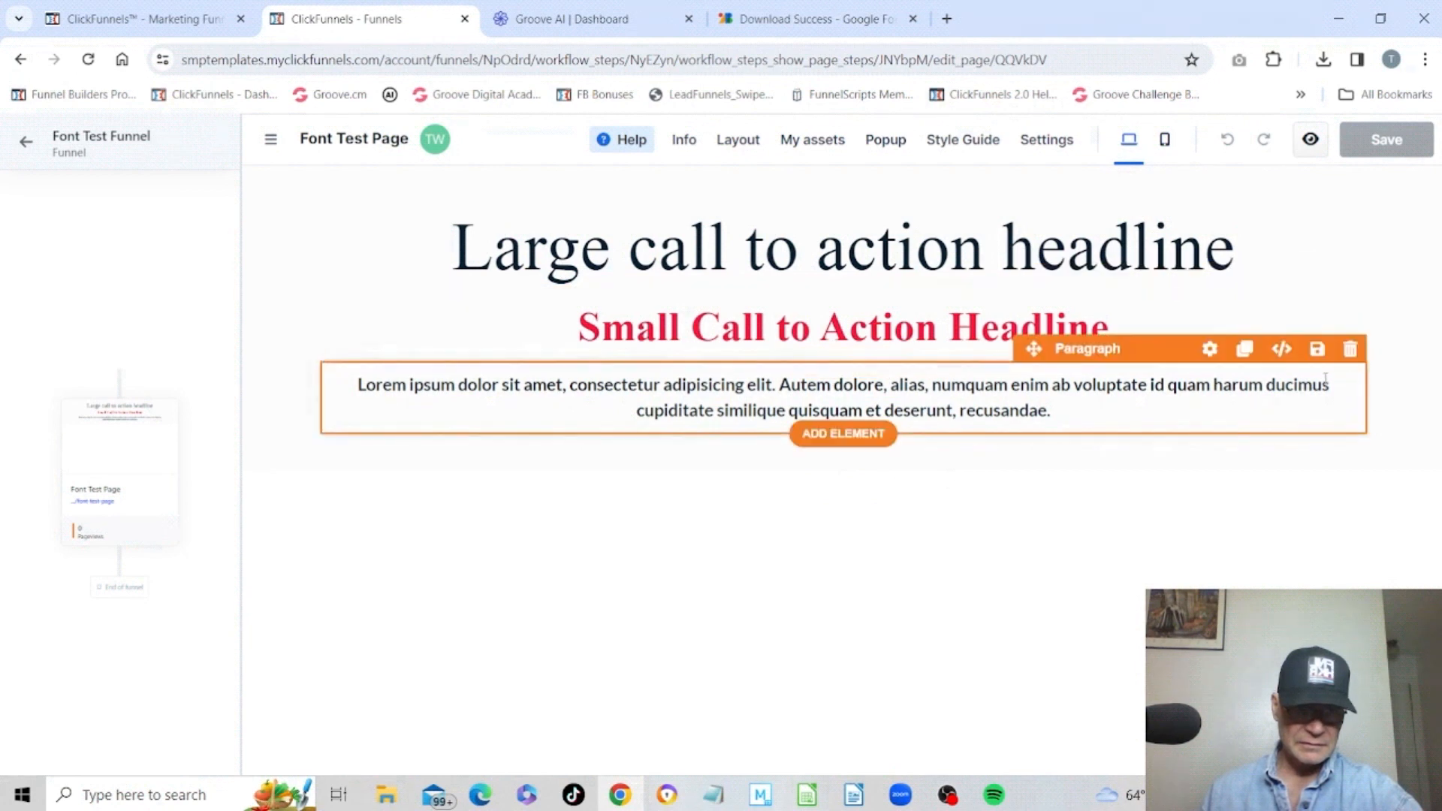
Delete the paragraph, sub headline and headline elements from the page.
left_click(1350, 350)
left_click(1350, 274)
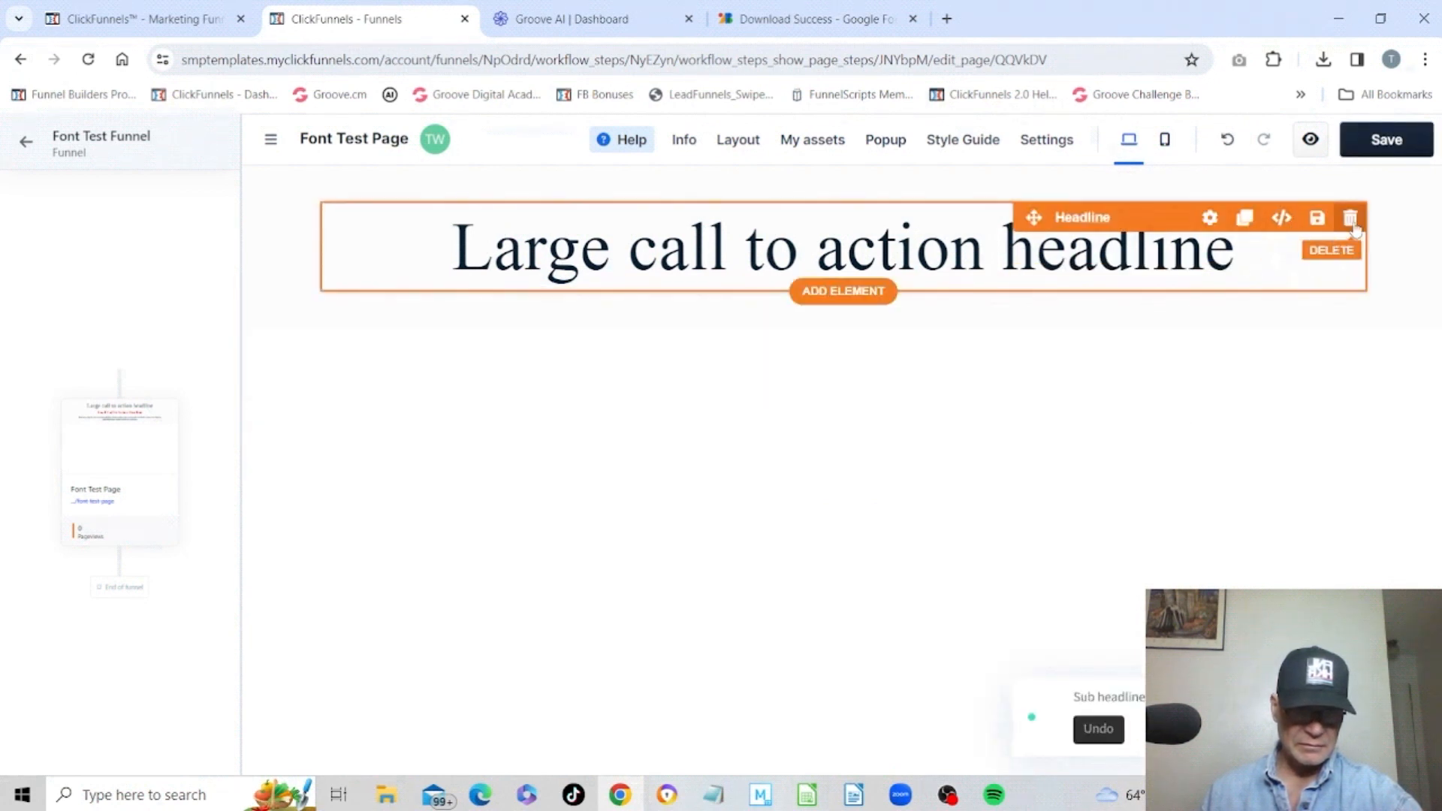
left_click(1351, 219)
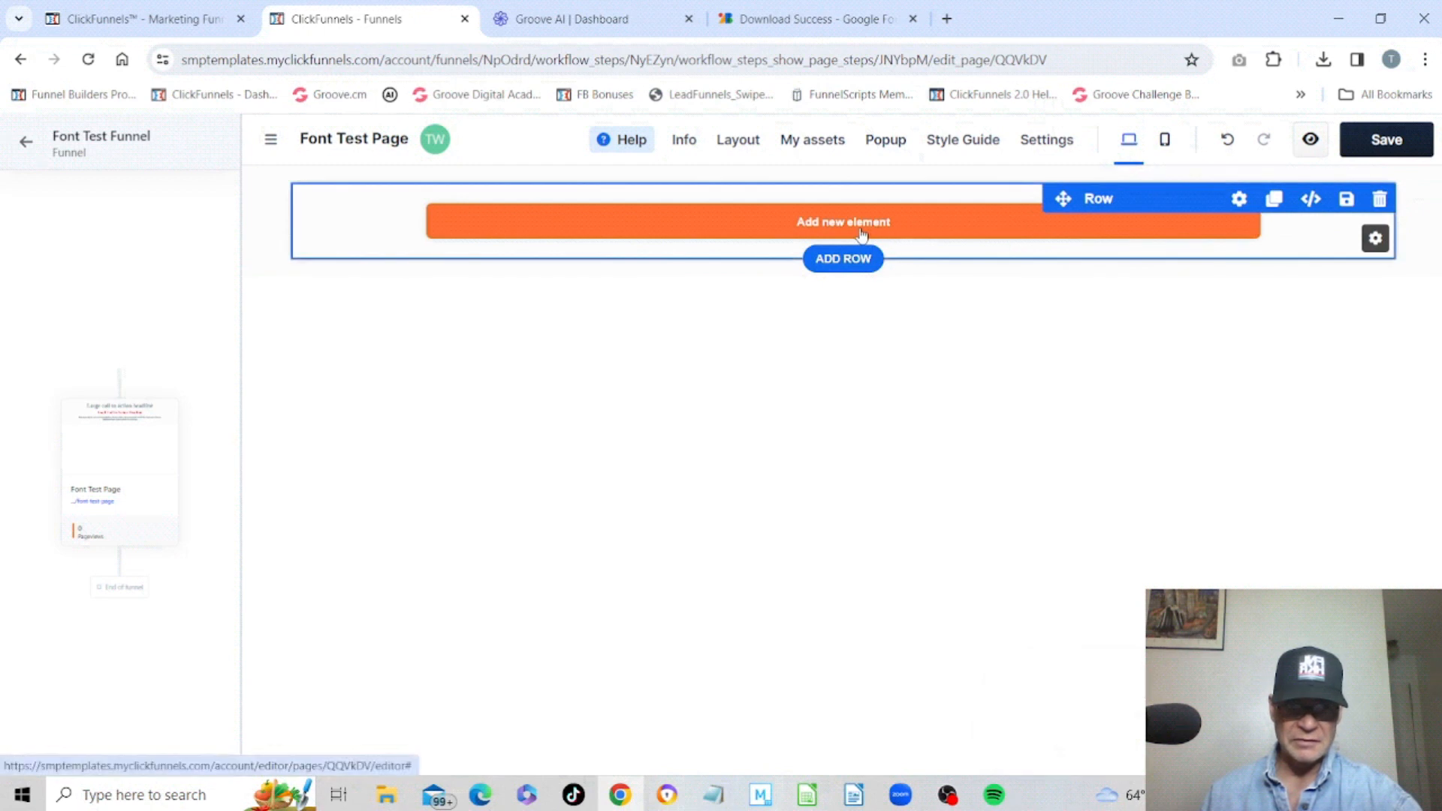
Add a new Headline element to the empty row.
left_click(862, 233)
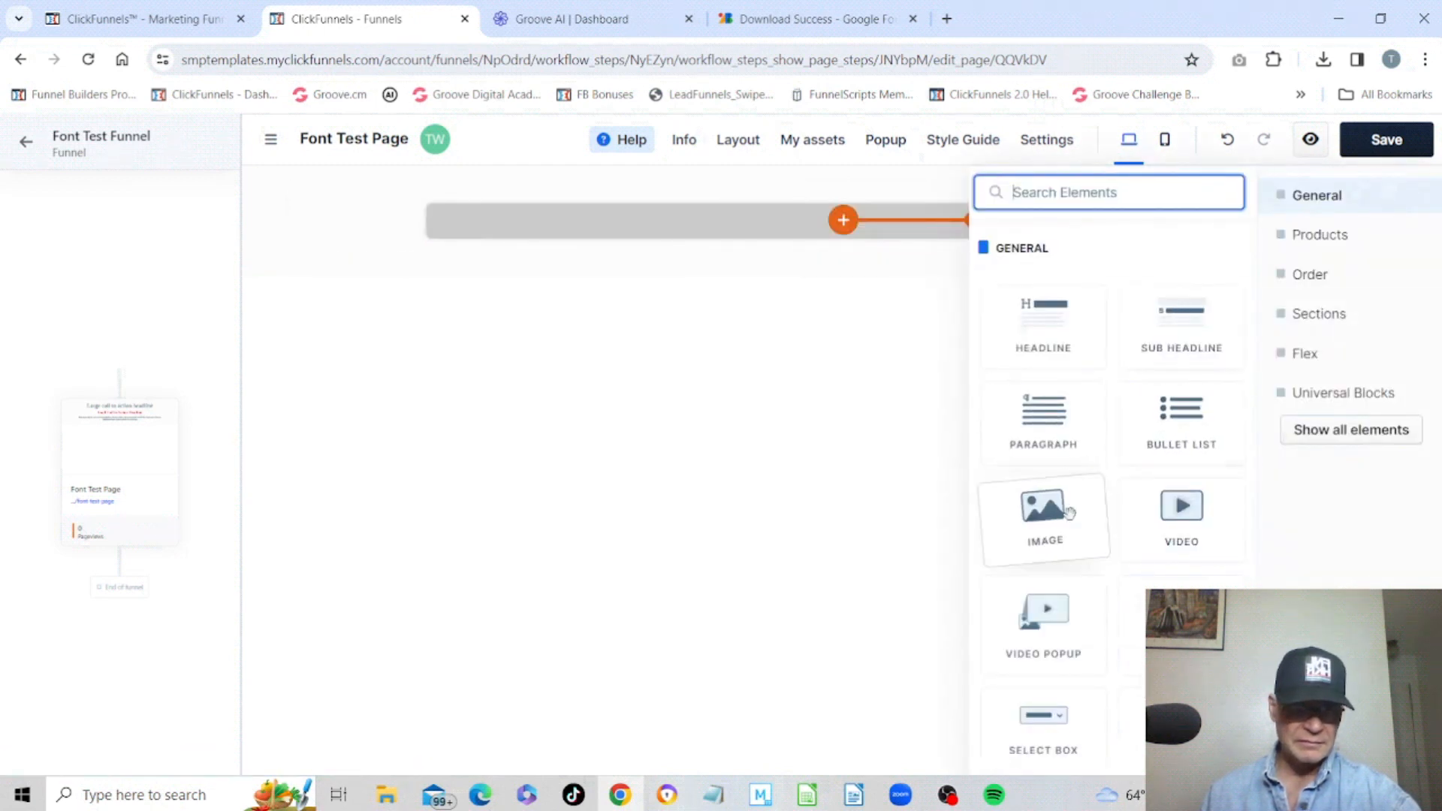
left_click(1059, 323)
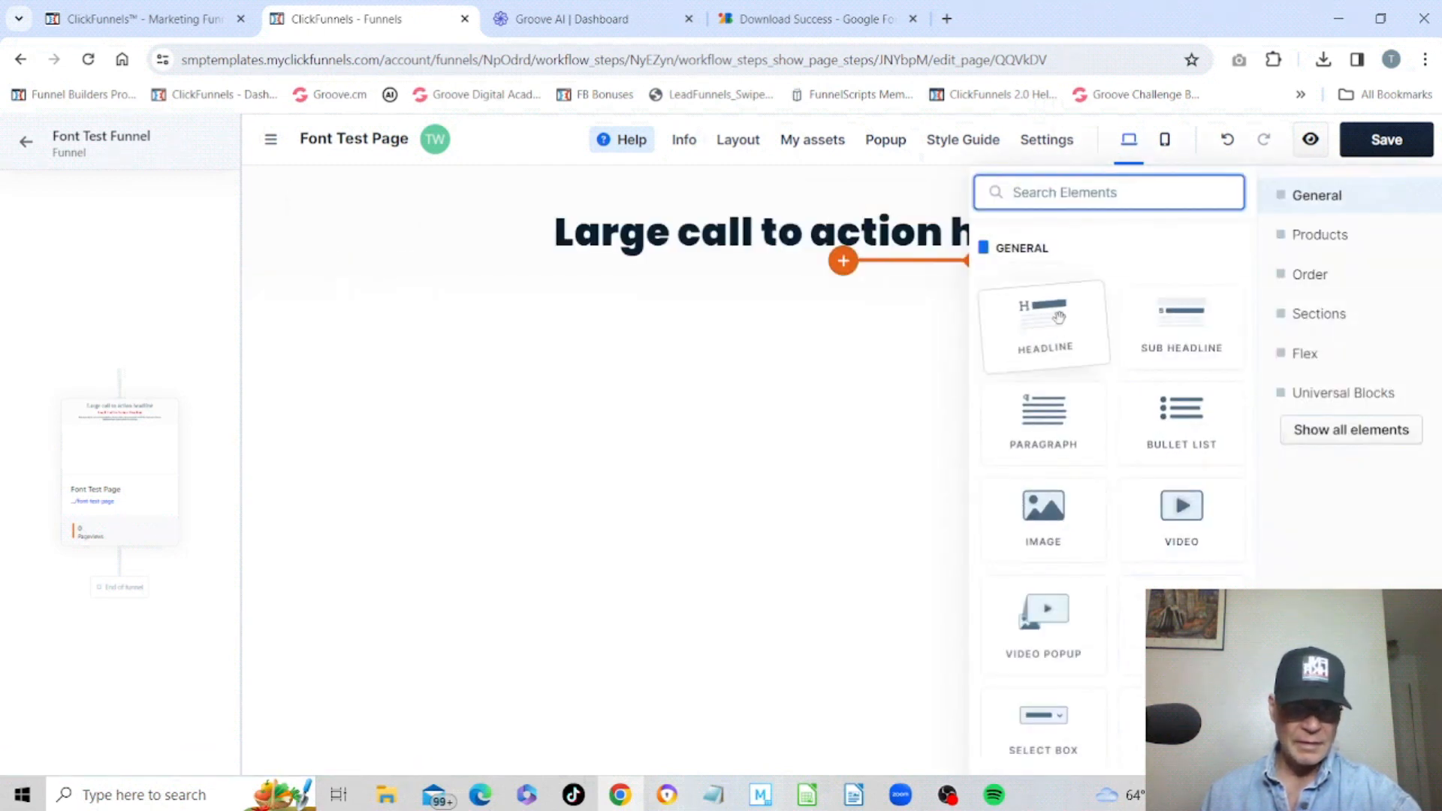
left_click(531, 410)
Open the headline's settings and override its typography style to reveal the font options.
left_click(271, 139)
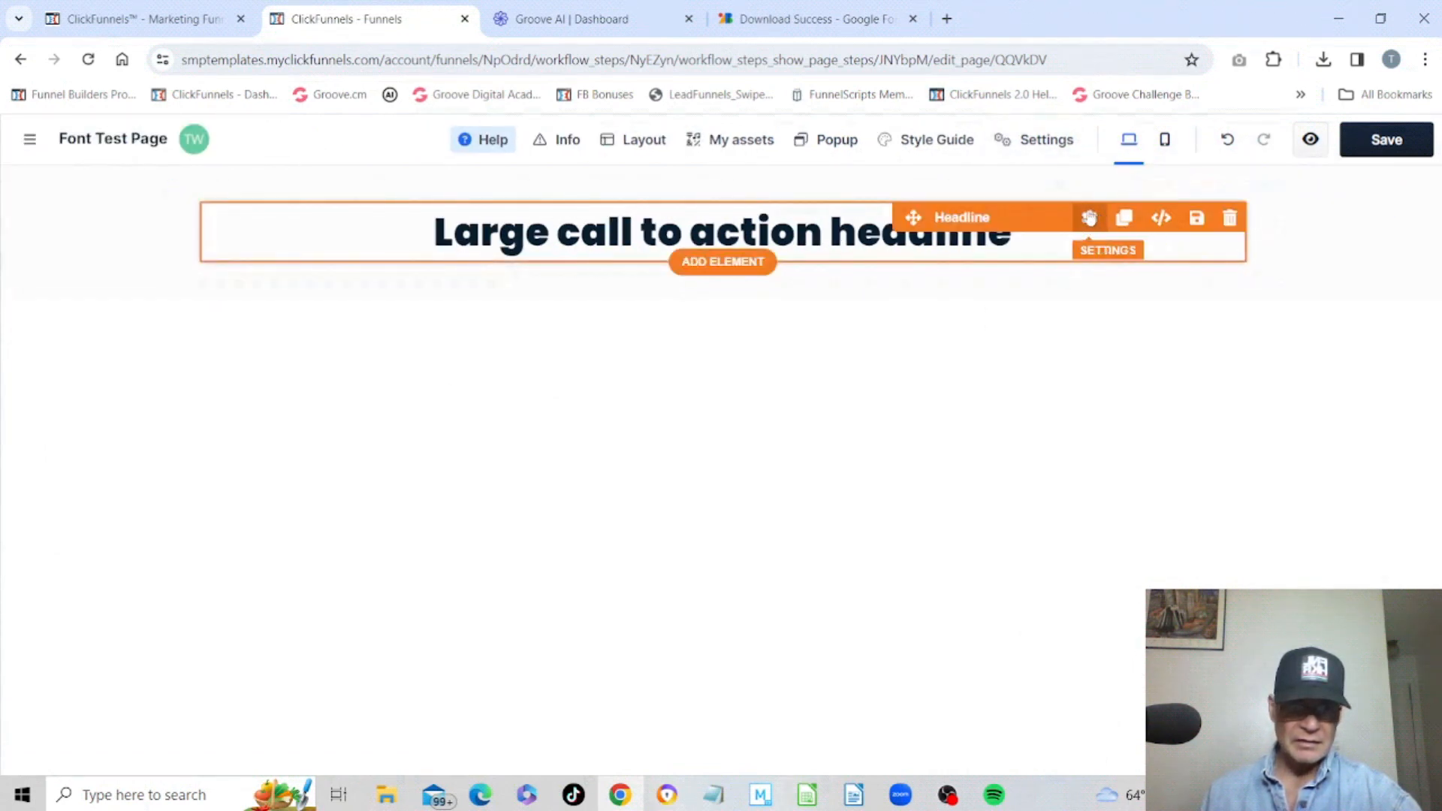
left_click(1089, 219)
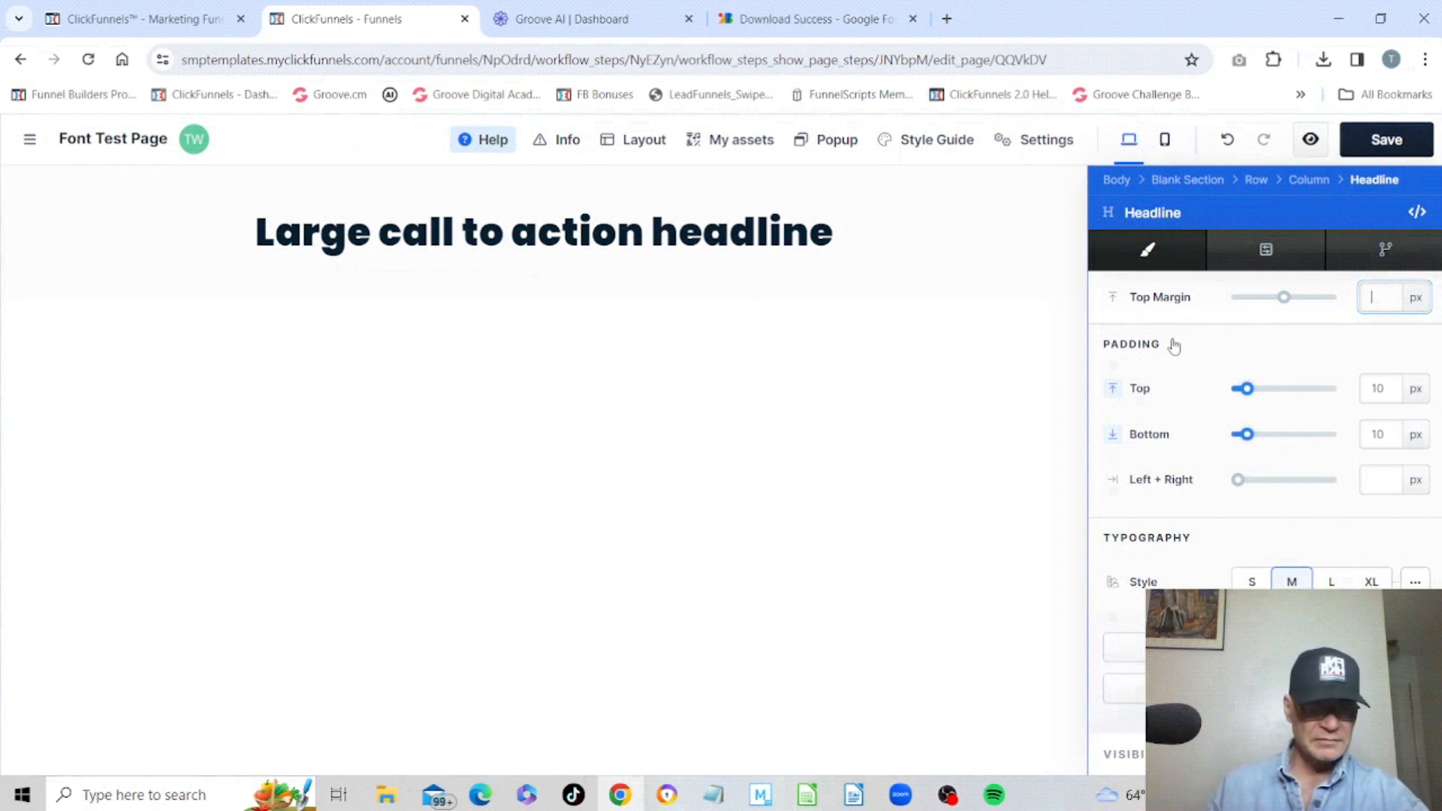
scroll(1193, 347, "down", 4)
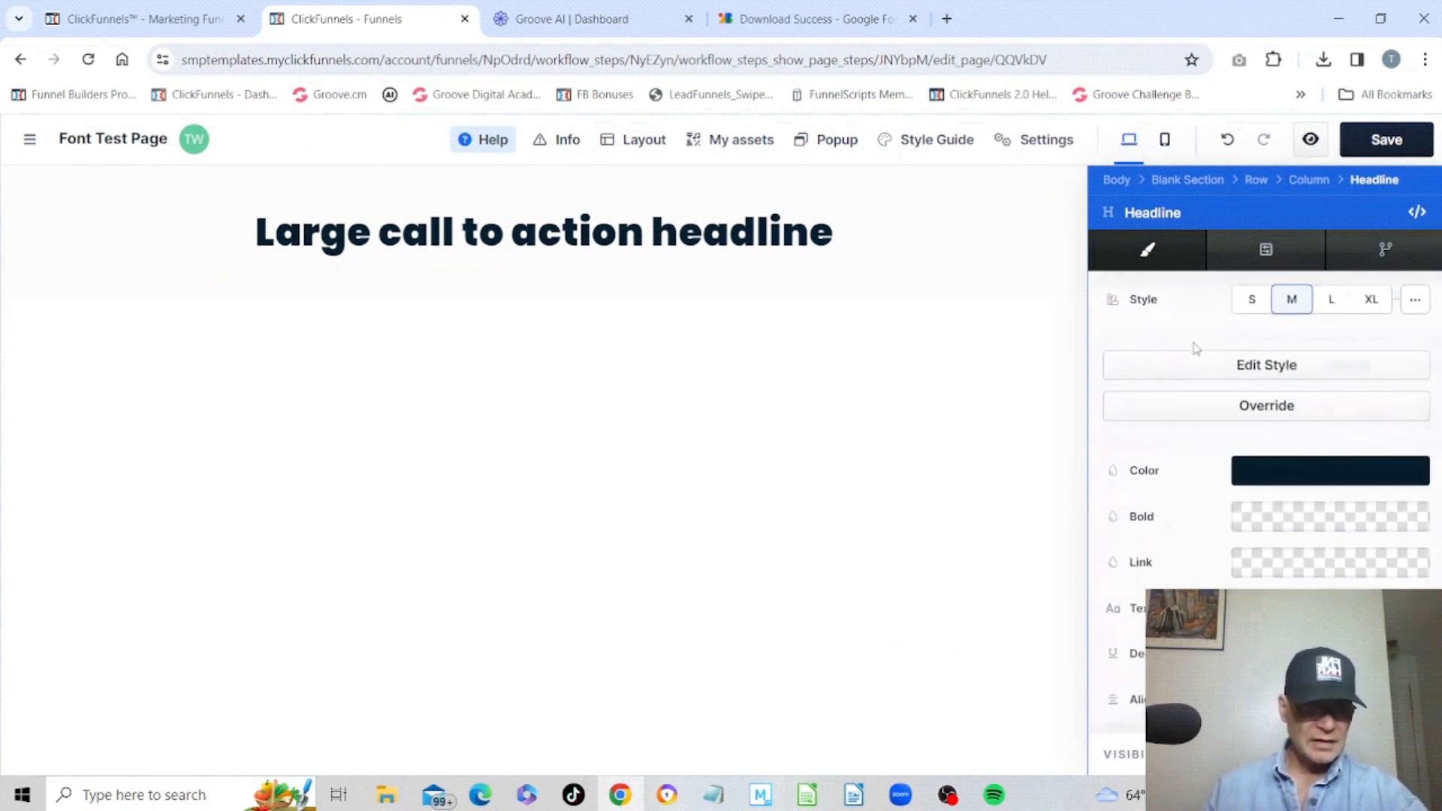
left_click(1247, 413)
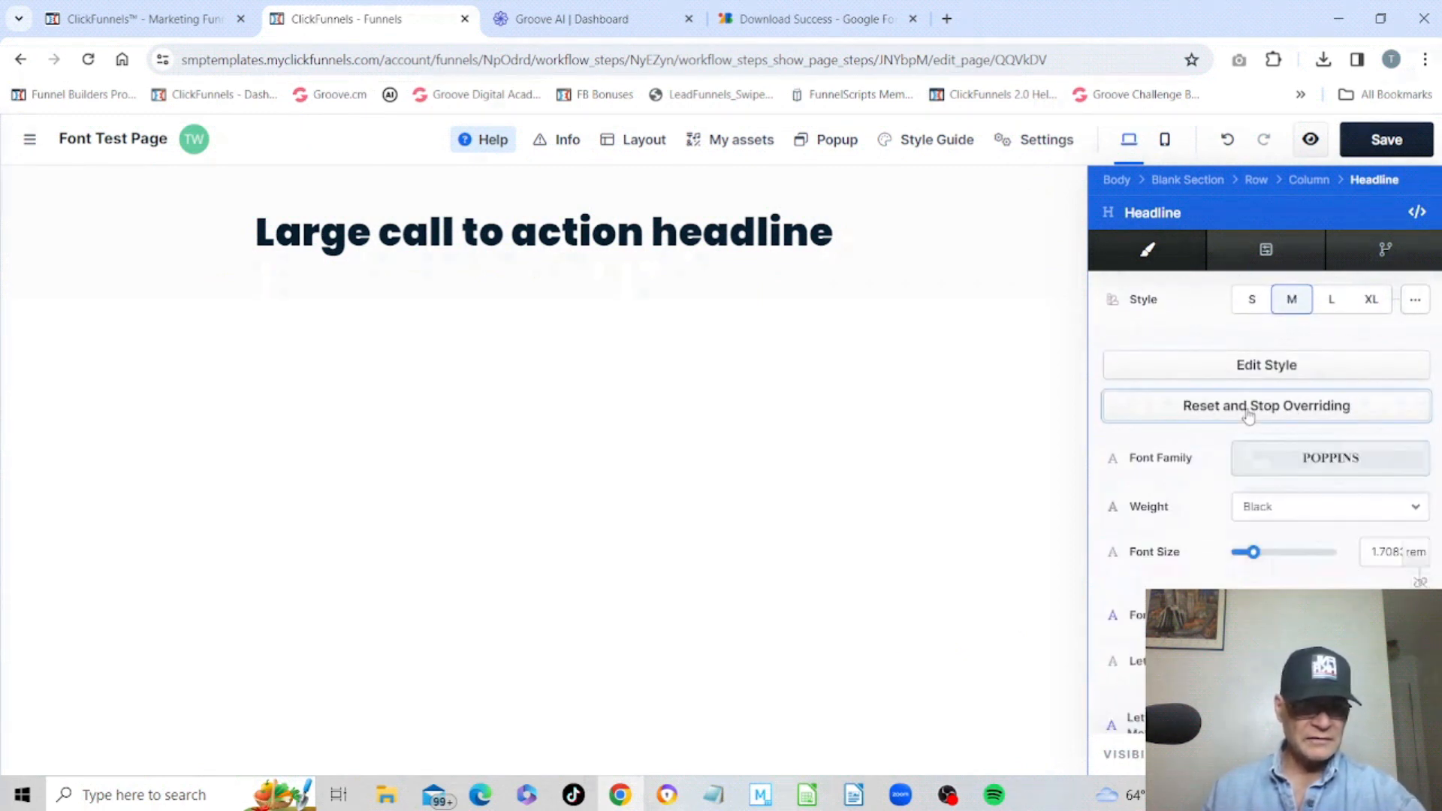
Set the headline's font family to the custom Judson Bold font and its weight to Light.
left_click(1342, 465)
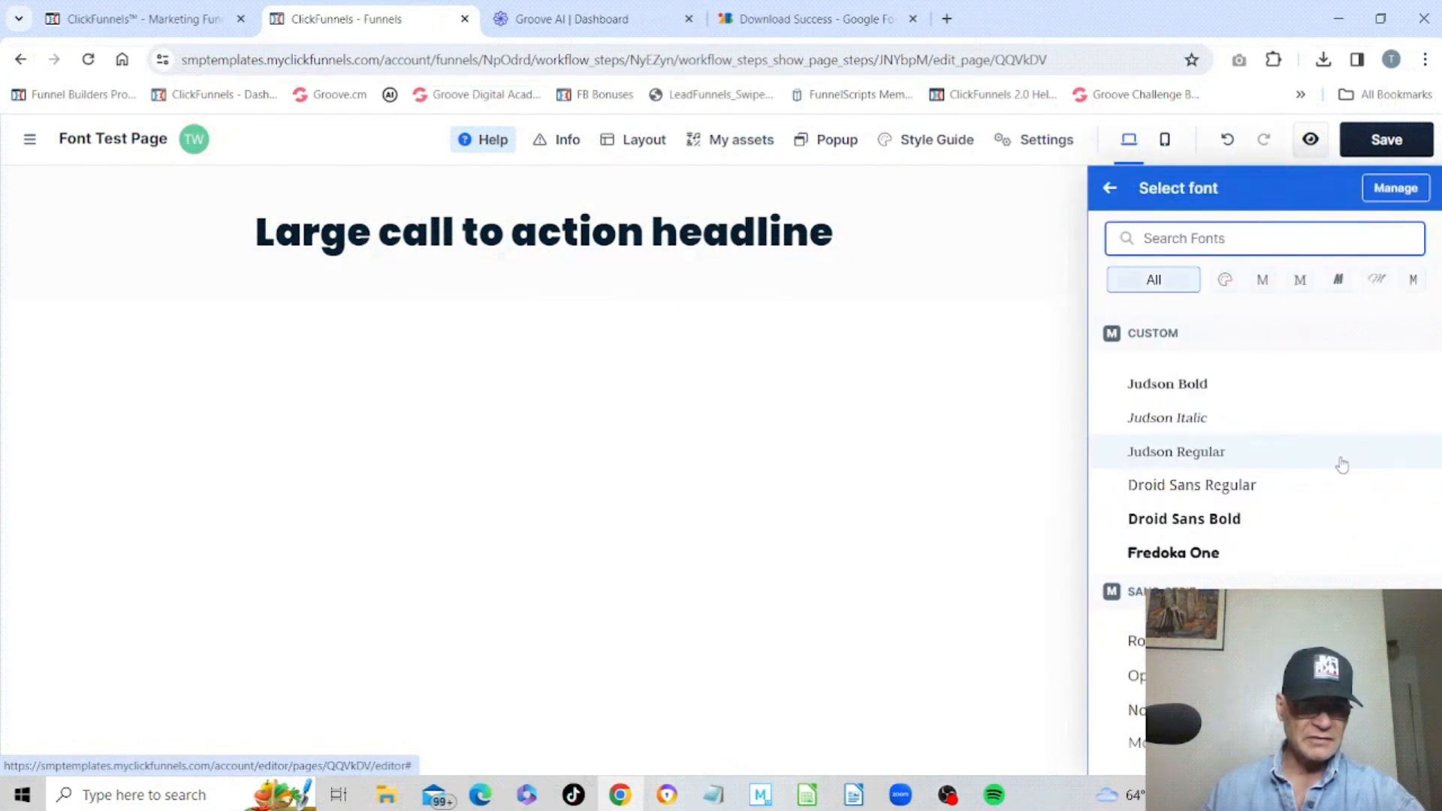
left_click(1169, 385)
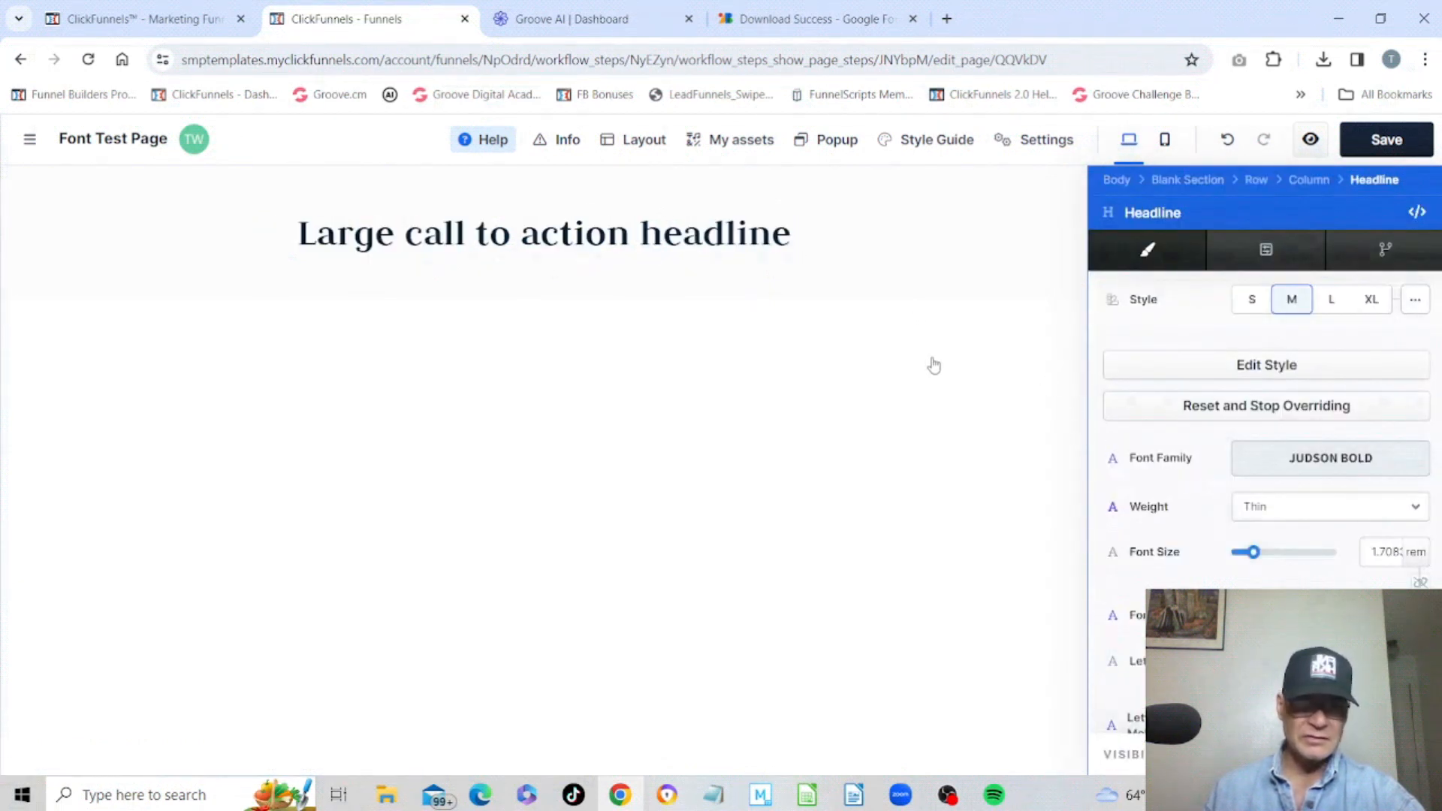
left_click(1282, 513)
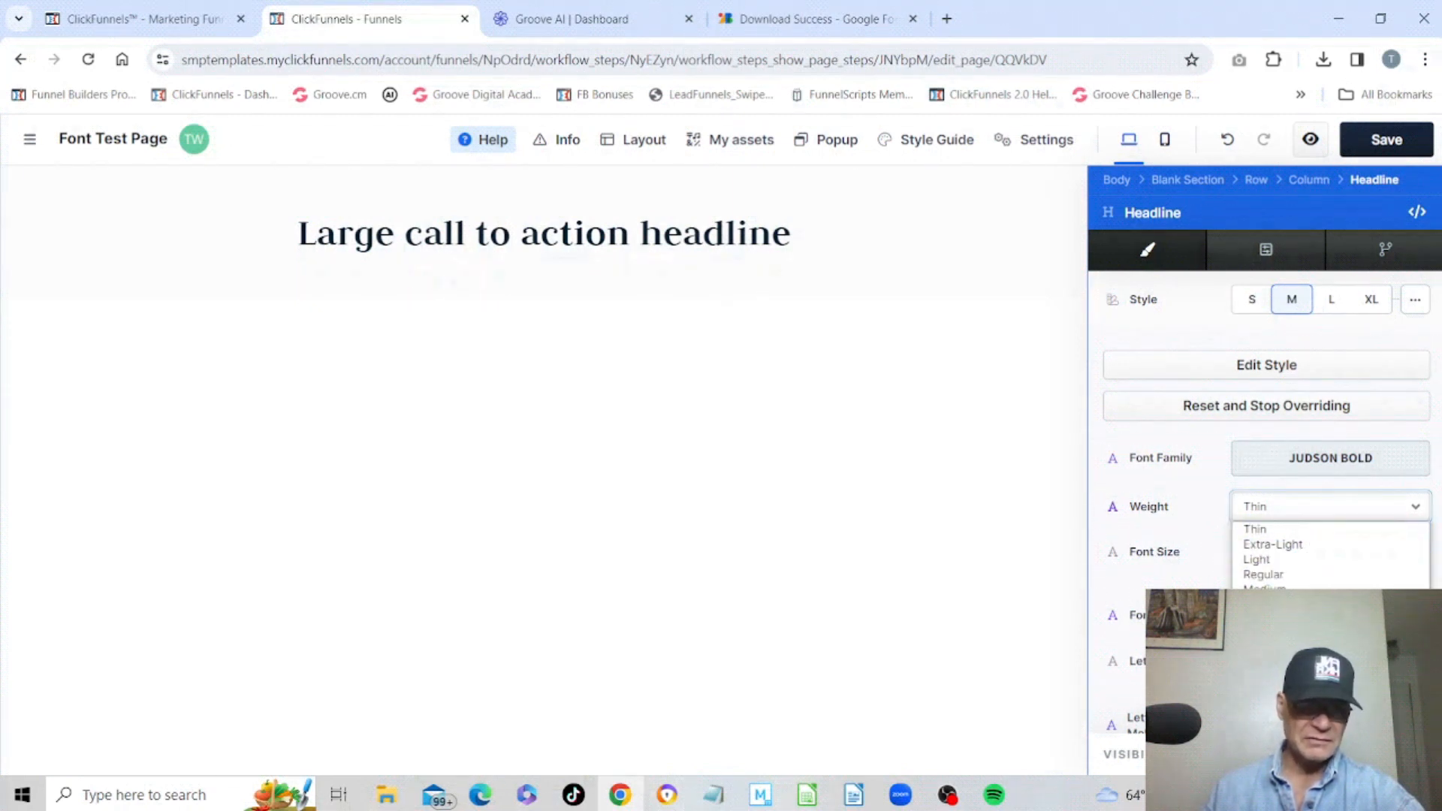
left_click(1269, 649)
left_click(1292, 518)
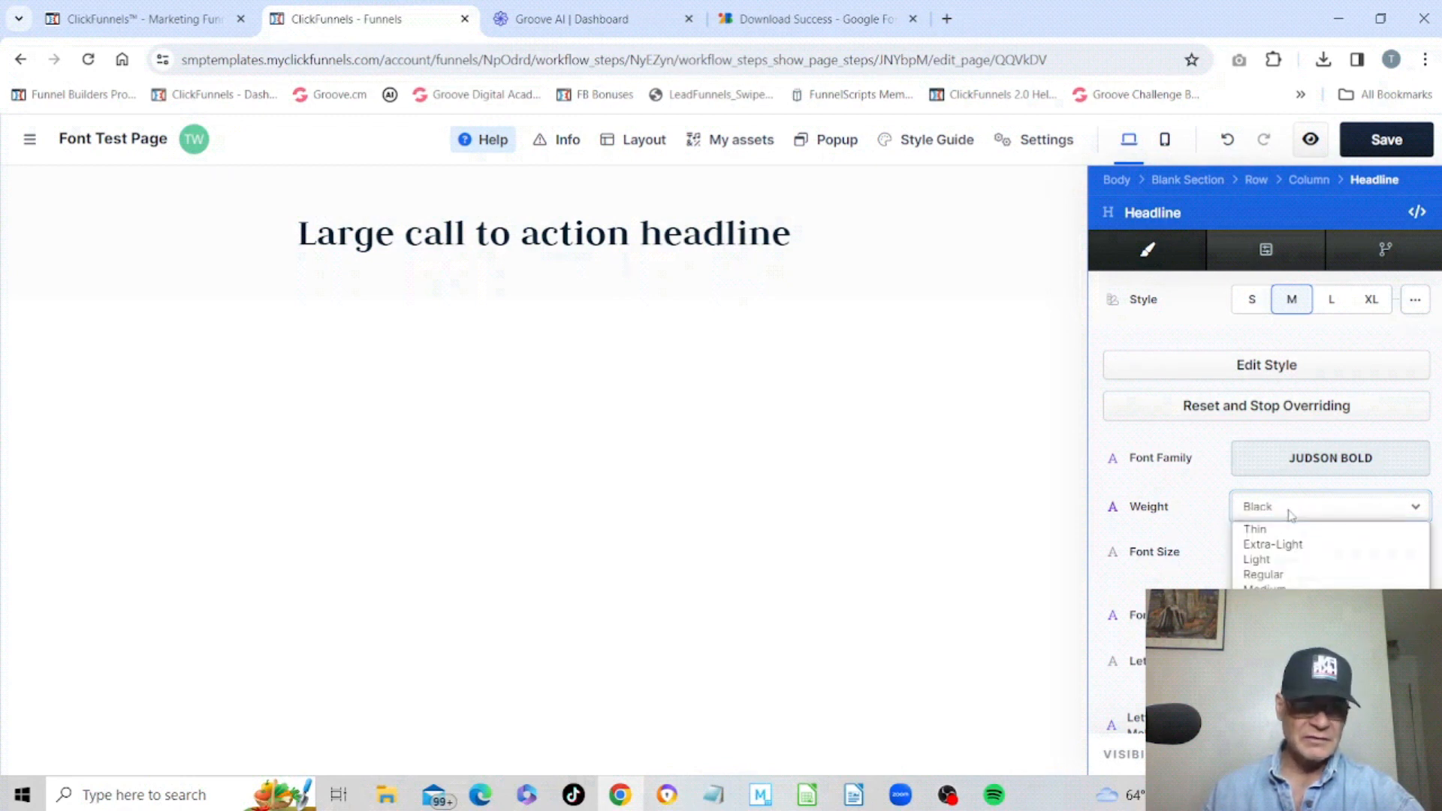
left_click(1275, 559)
left_click(1300, 509)
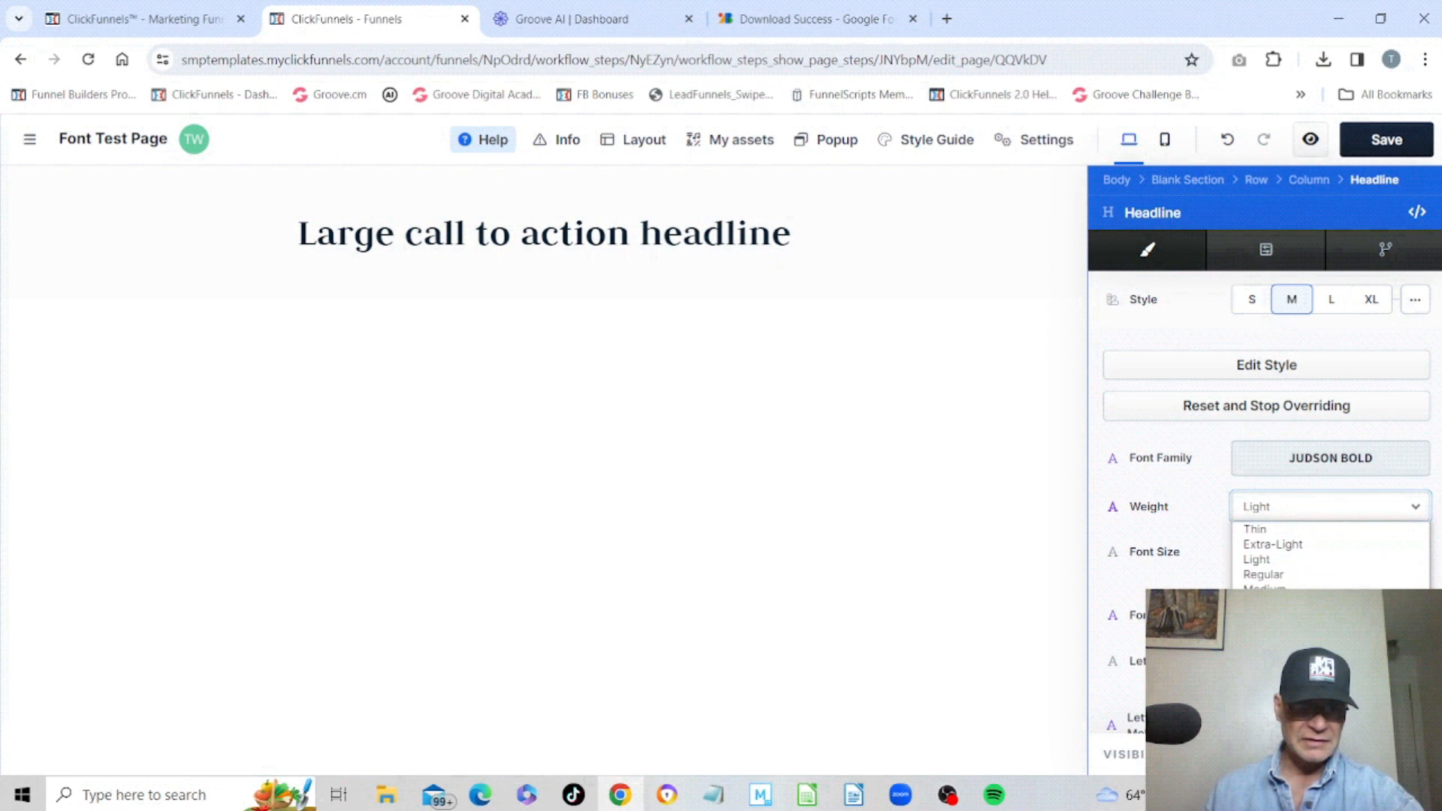
left_click(1197, 475)
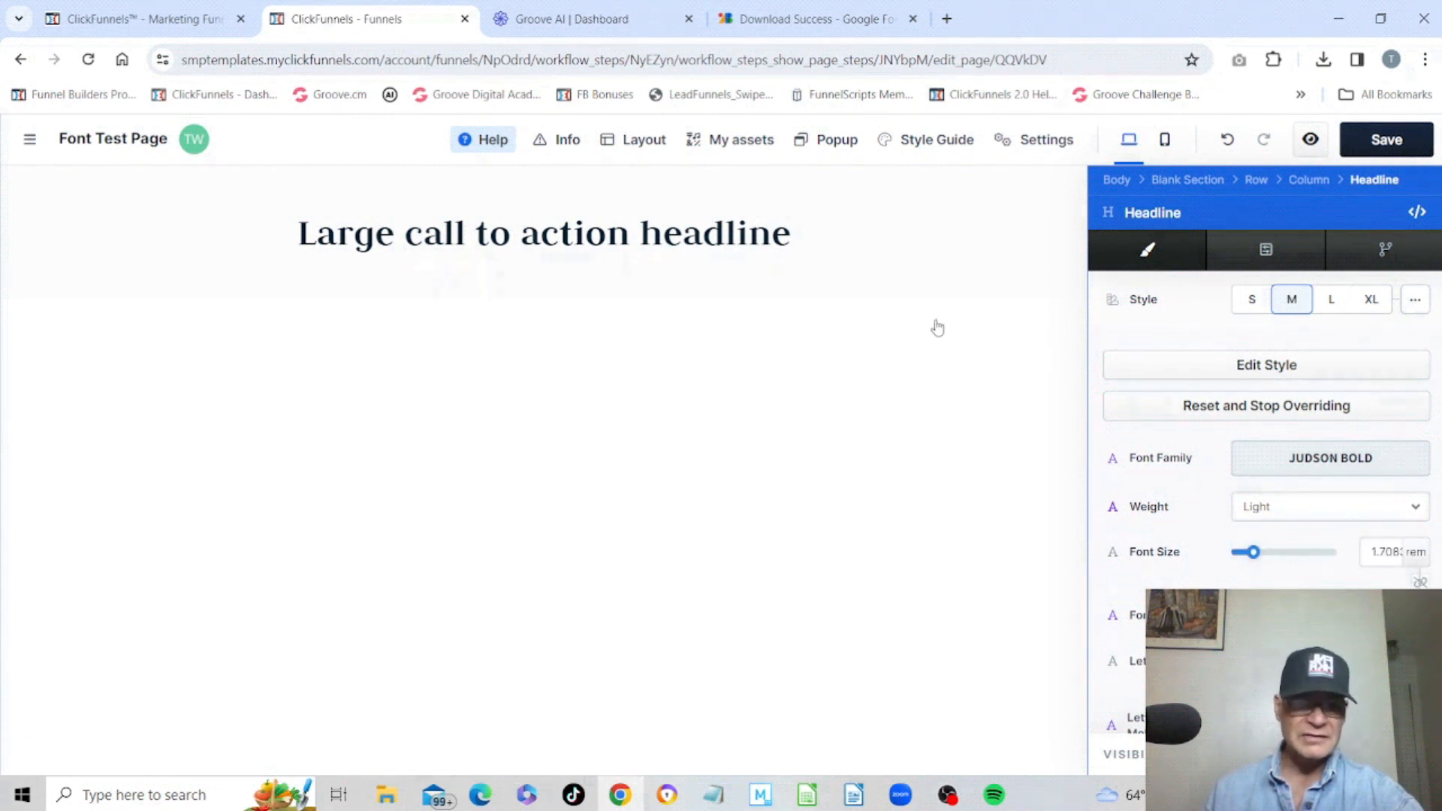
Replace the headline text with "Judson Bold Headline".
left_click(870, 269)
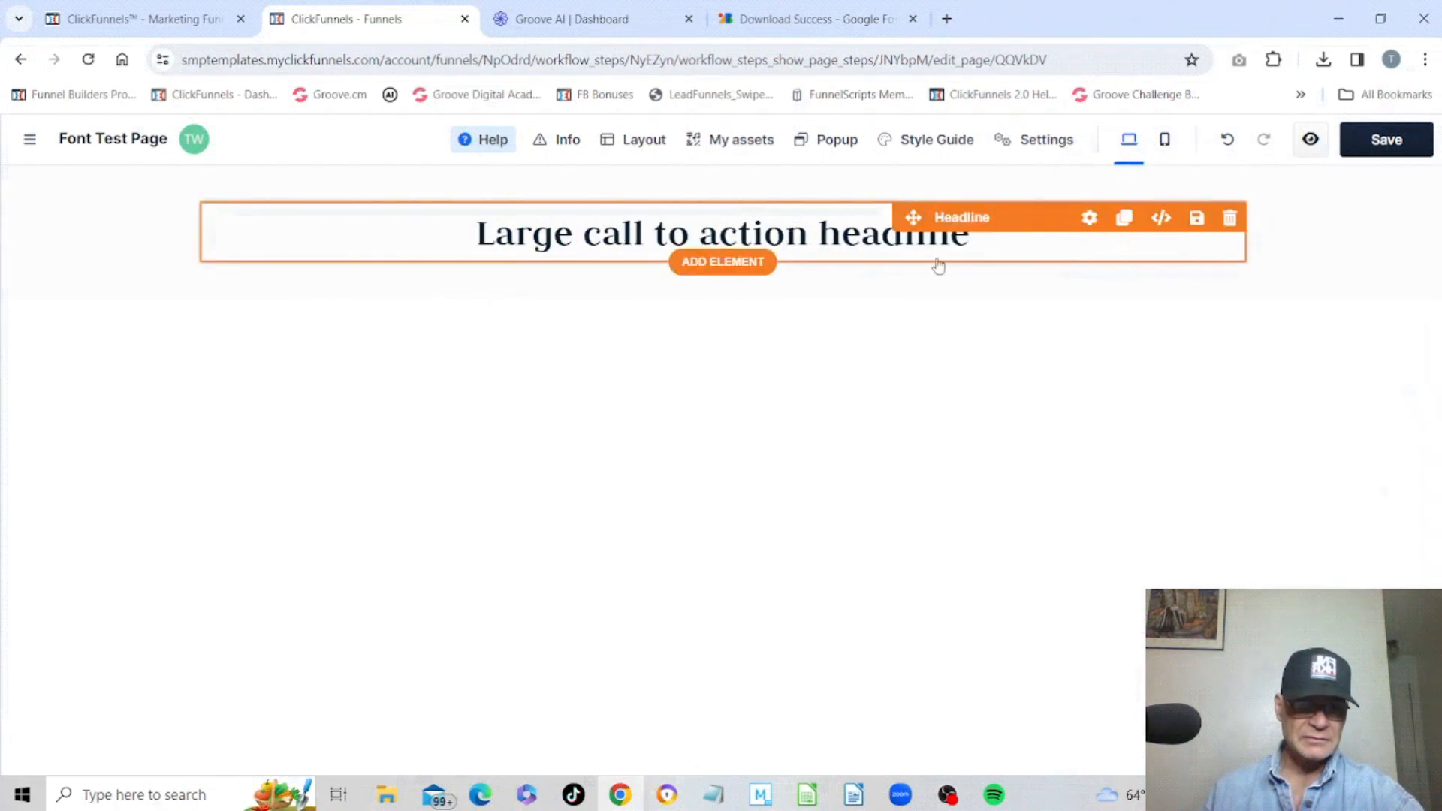
left_click(970, 238)
key("BackSpace")
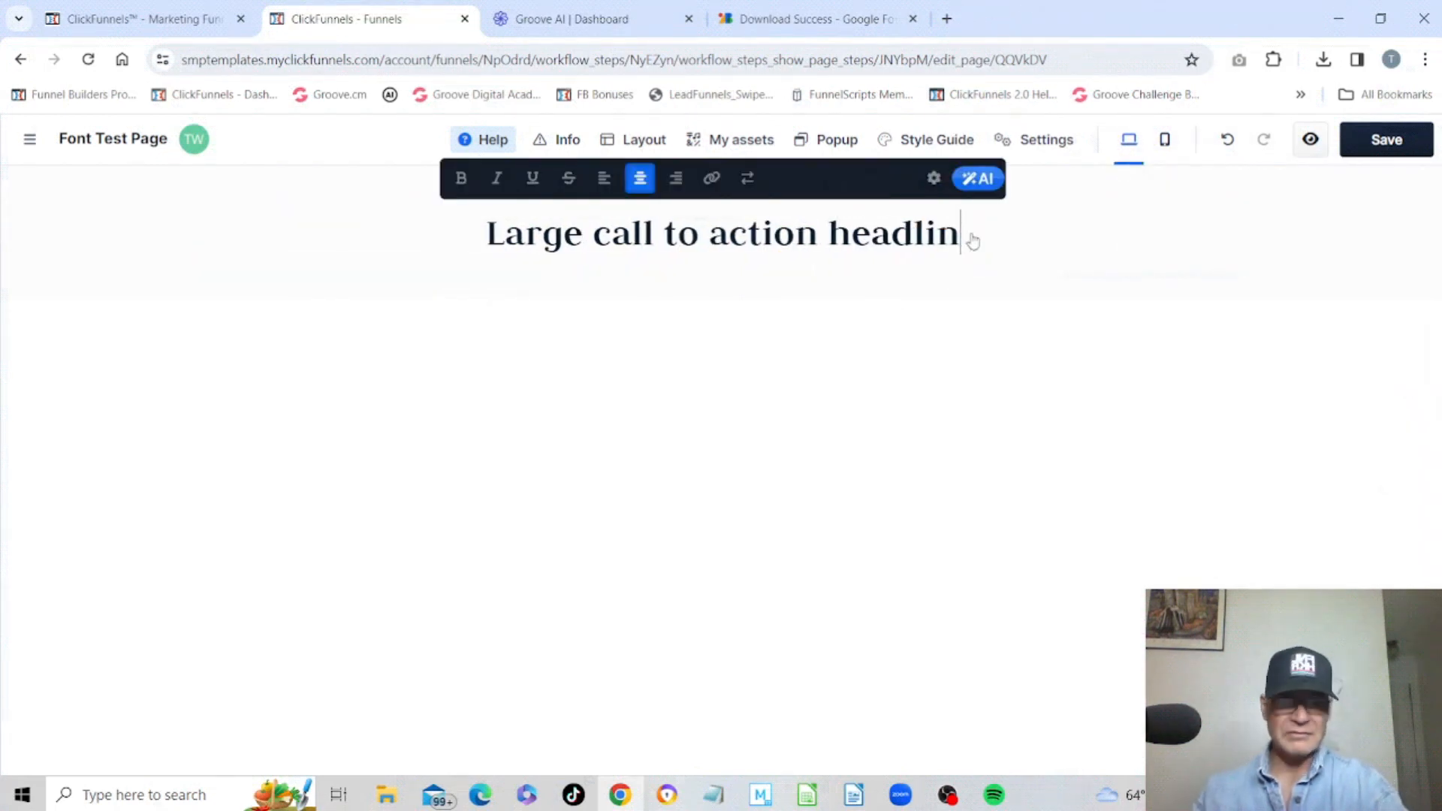
key("BackSpace")
key("BackSpace")
key("BackSpace")
key("BackSpace")
key("BackSpace")
key("BackSpace")
key("BackSpace")
key("BackSpace")
key("BackSpace")
key("BackSpace")
key("BackSpace")
key("BackSpace")
key("BackSpace")
key("BackSpace")
key("BackSpace")
key("BackSpace")
key("BackSpace")
key("BackSpace")
key("BackSpace")
key("BackSpace")
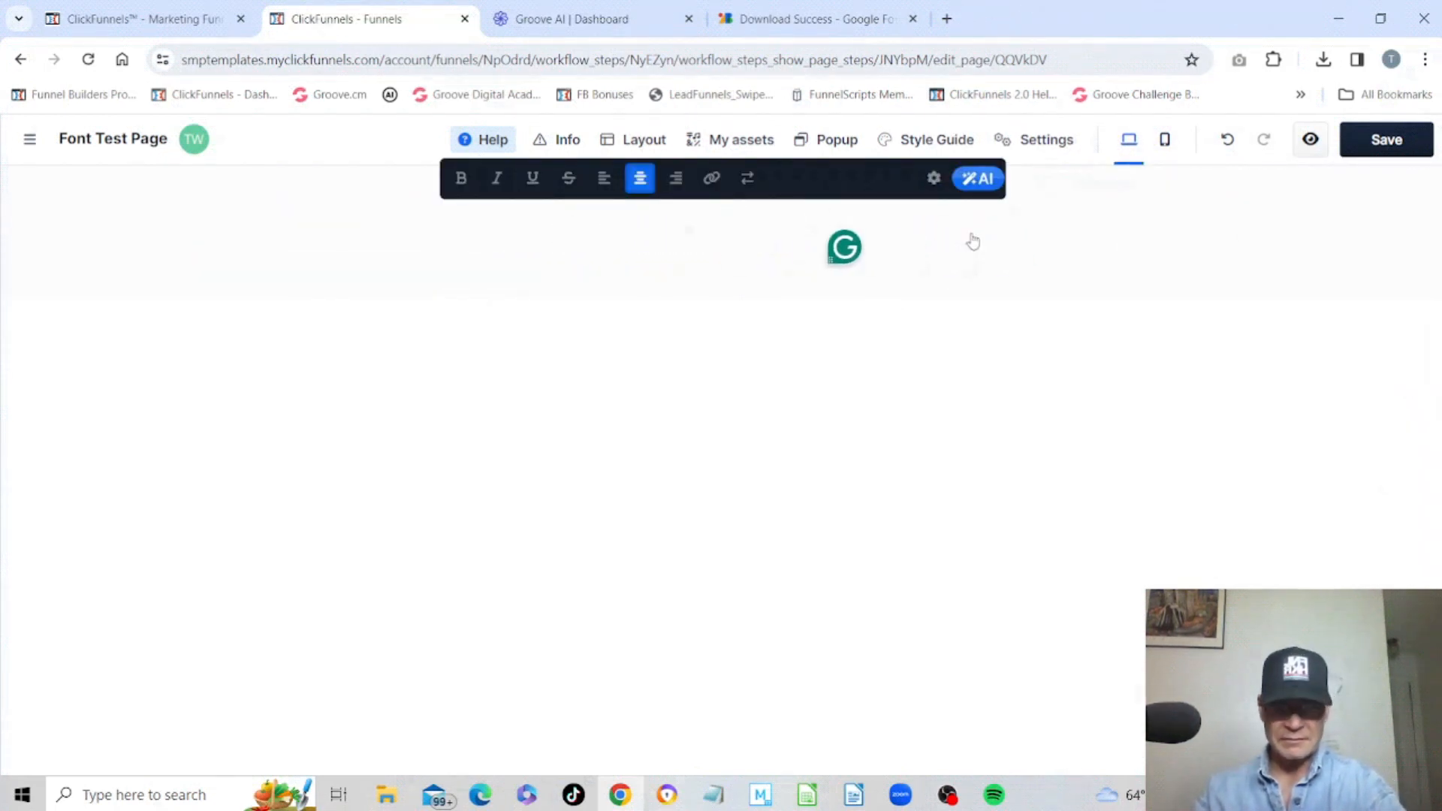
type("Judspoo")
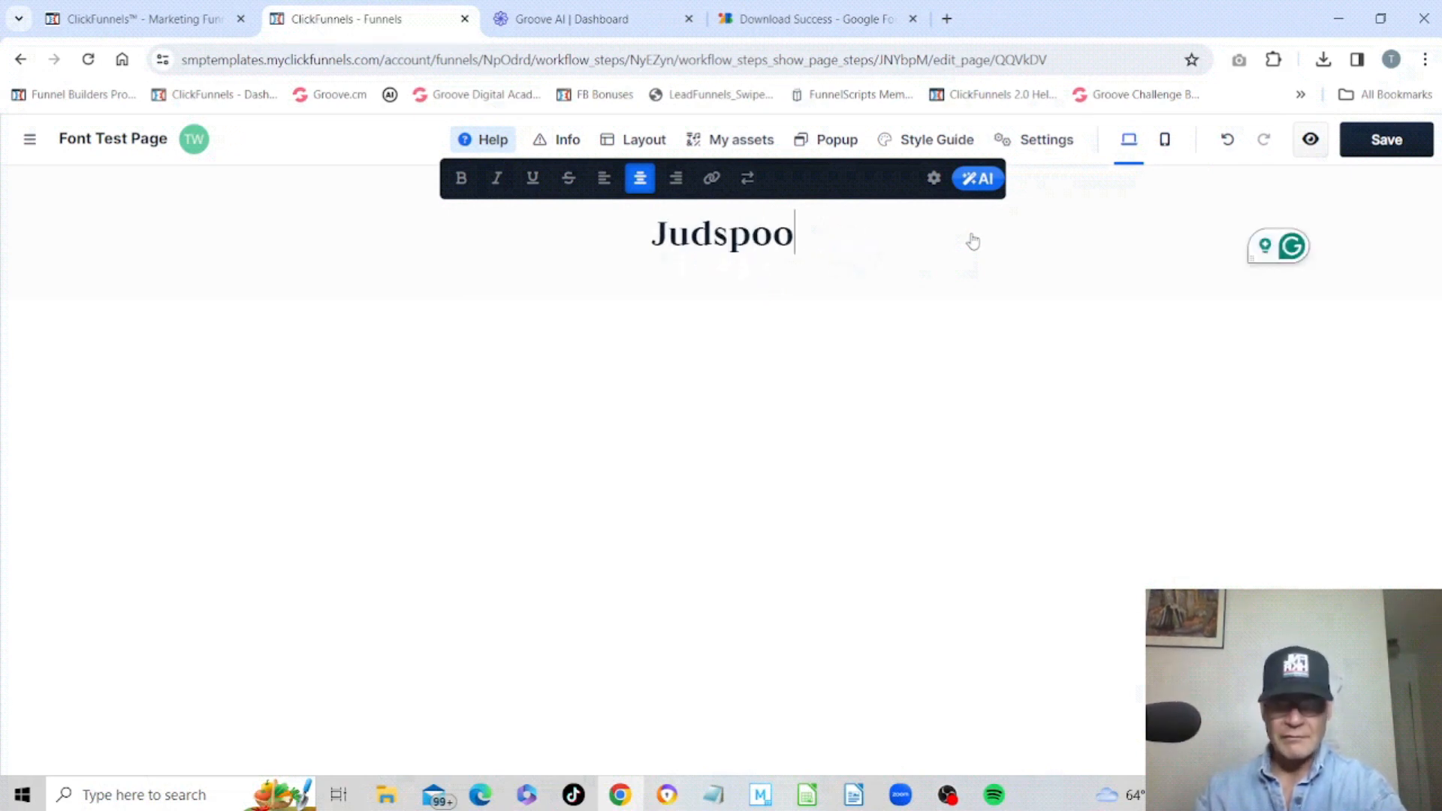
key("BackSpace")
key("BackSpace")
key("BackSpace")
type("o")
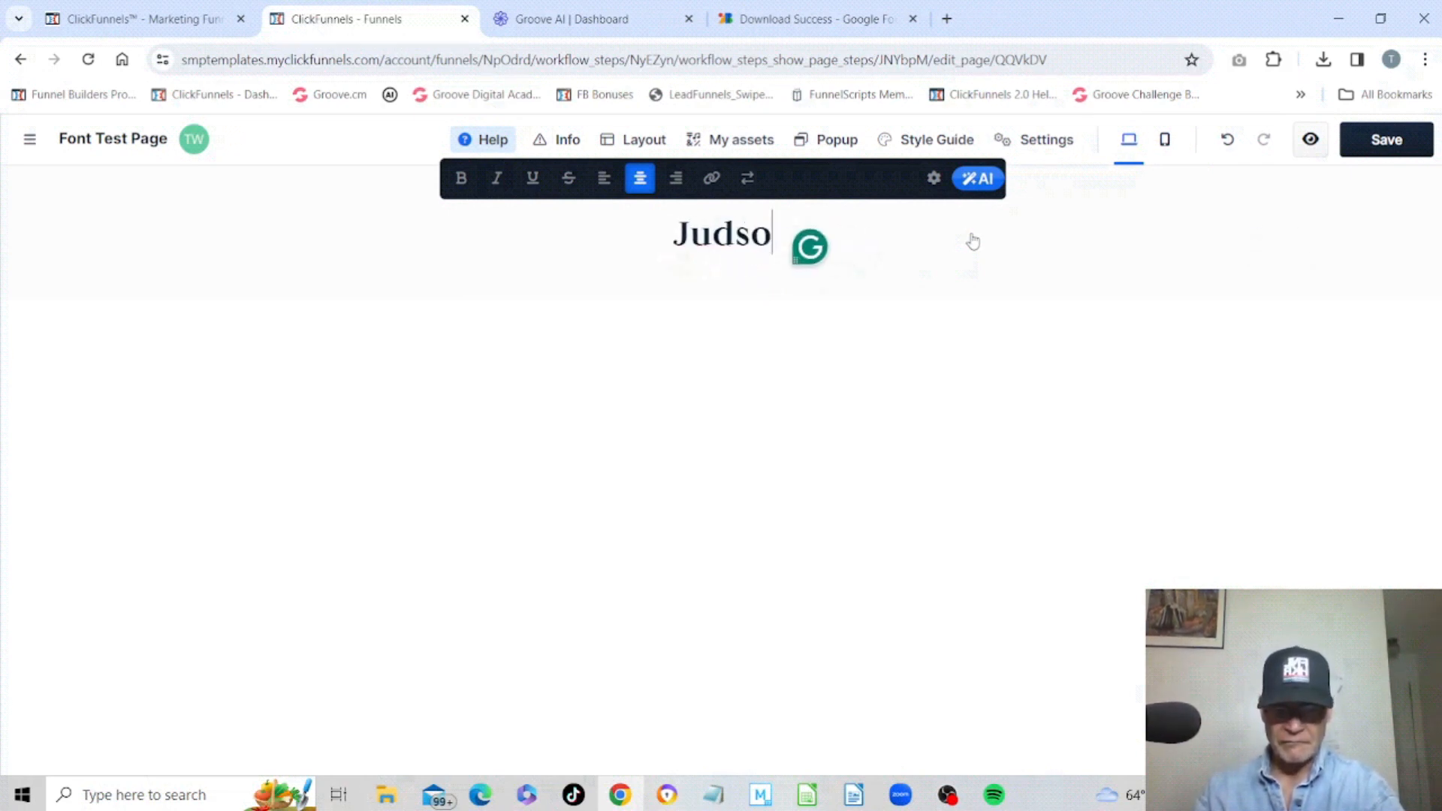
type("n Bol")
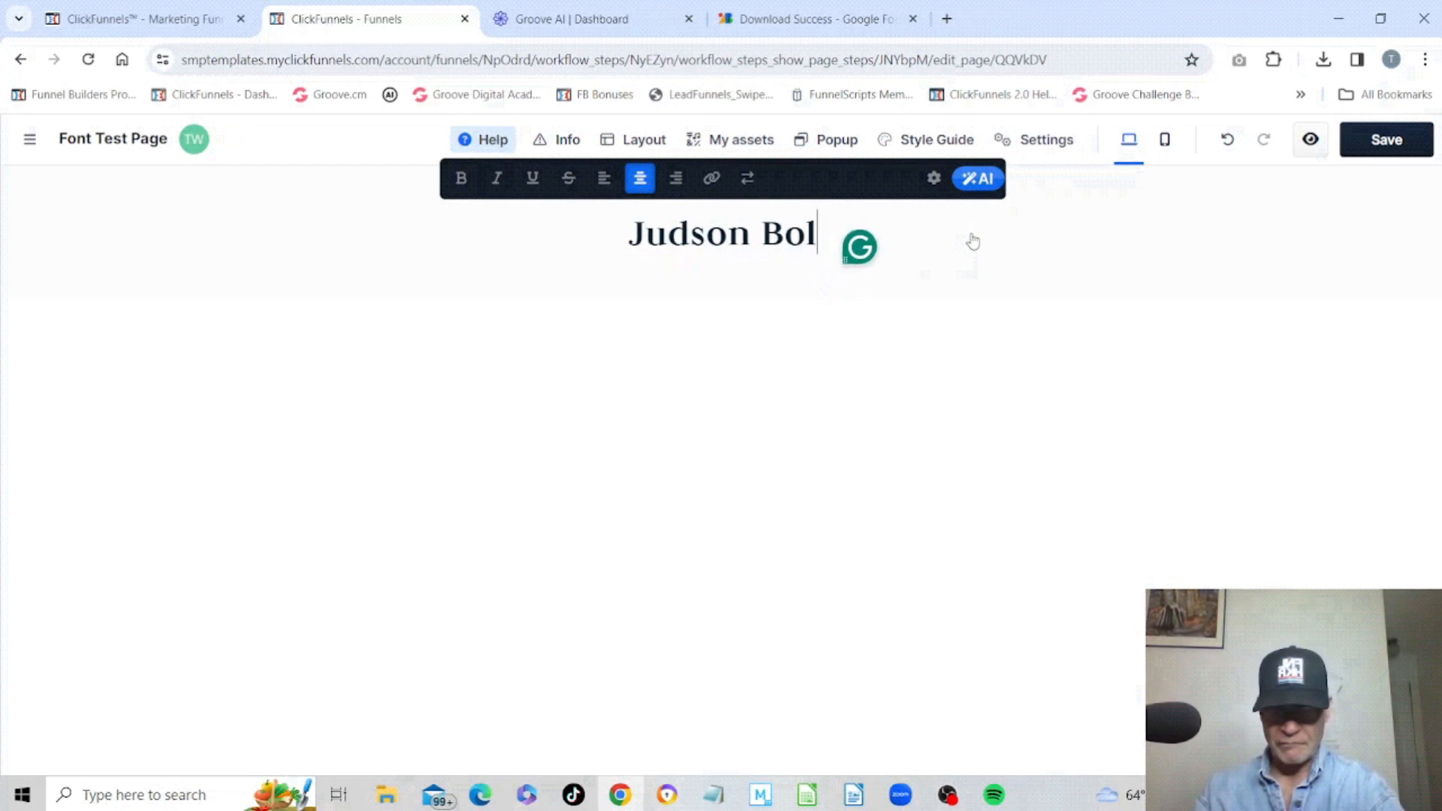
type("d Head")
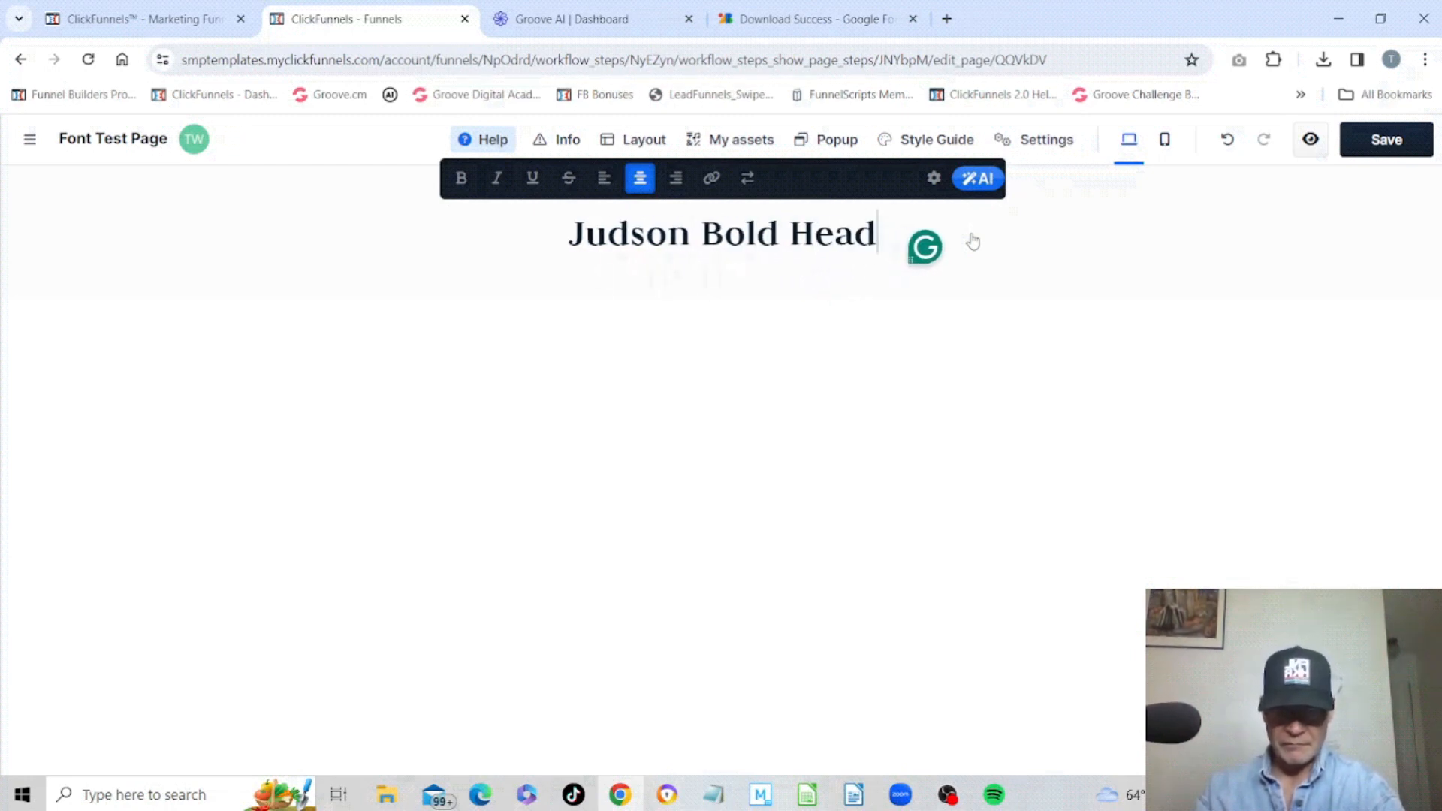
type("line")
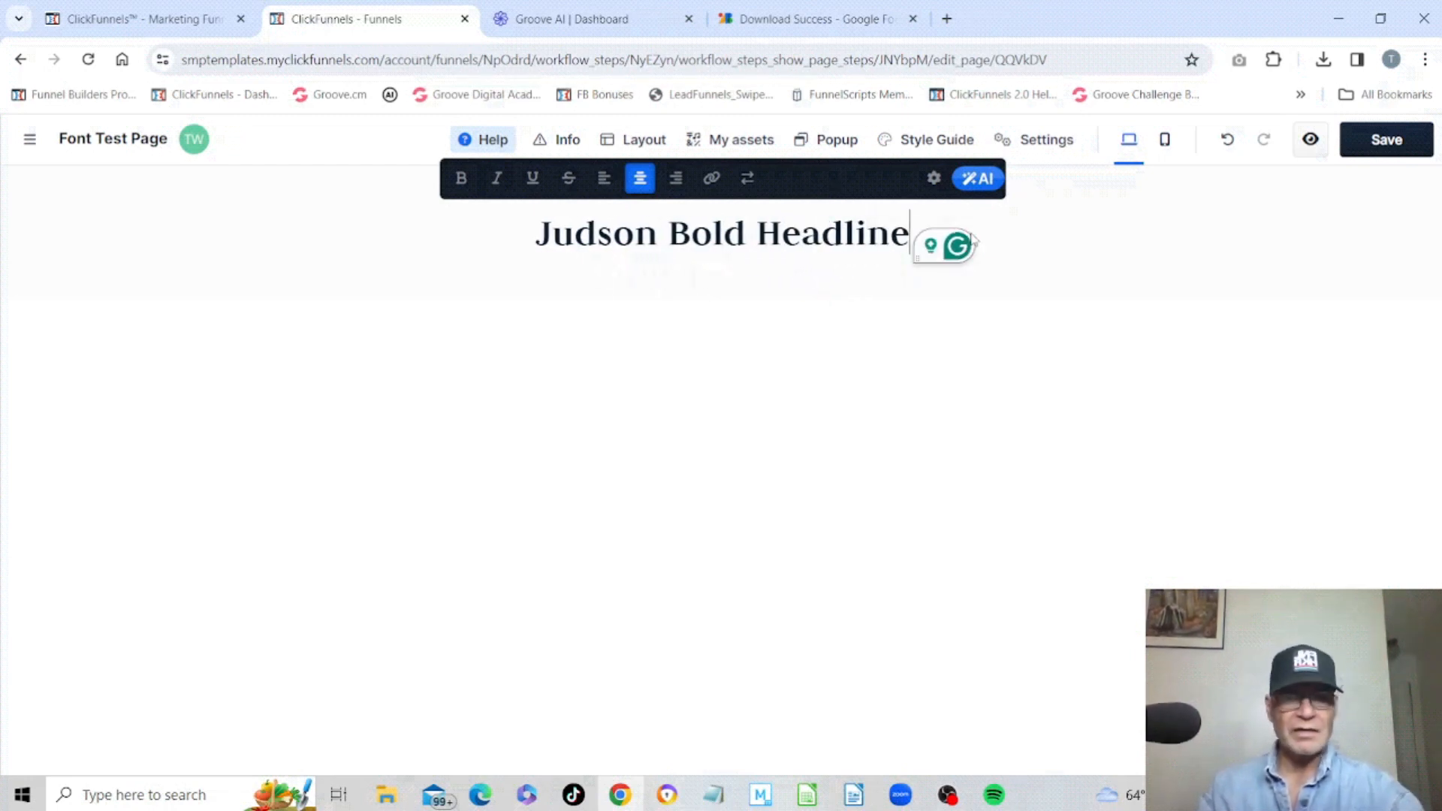
left_click(1082, 255)
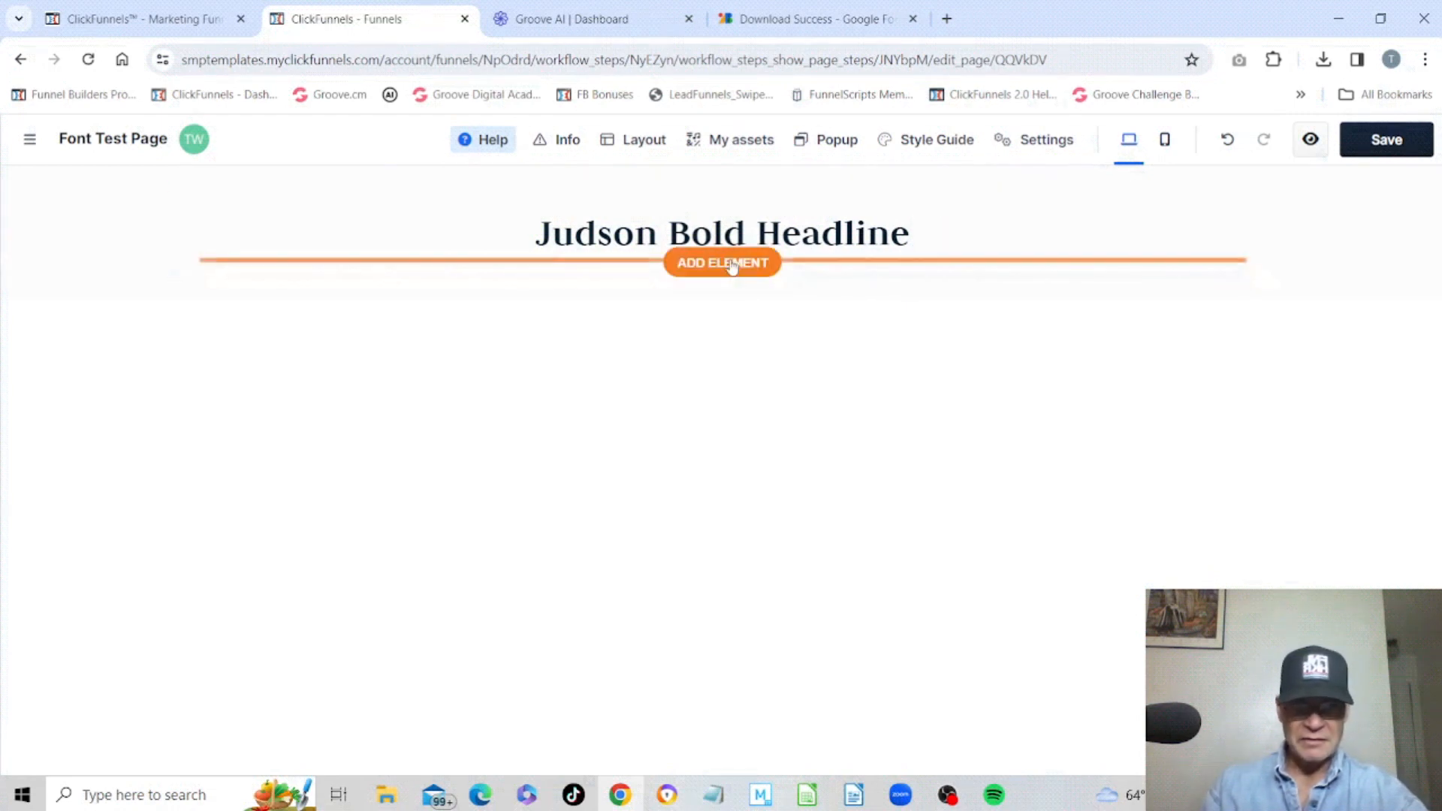
Add a Sub Headline element below the headline and open its settings.
left_click(732, 264)
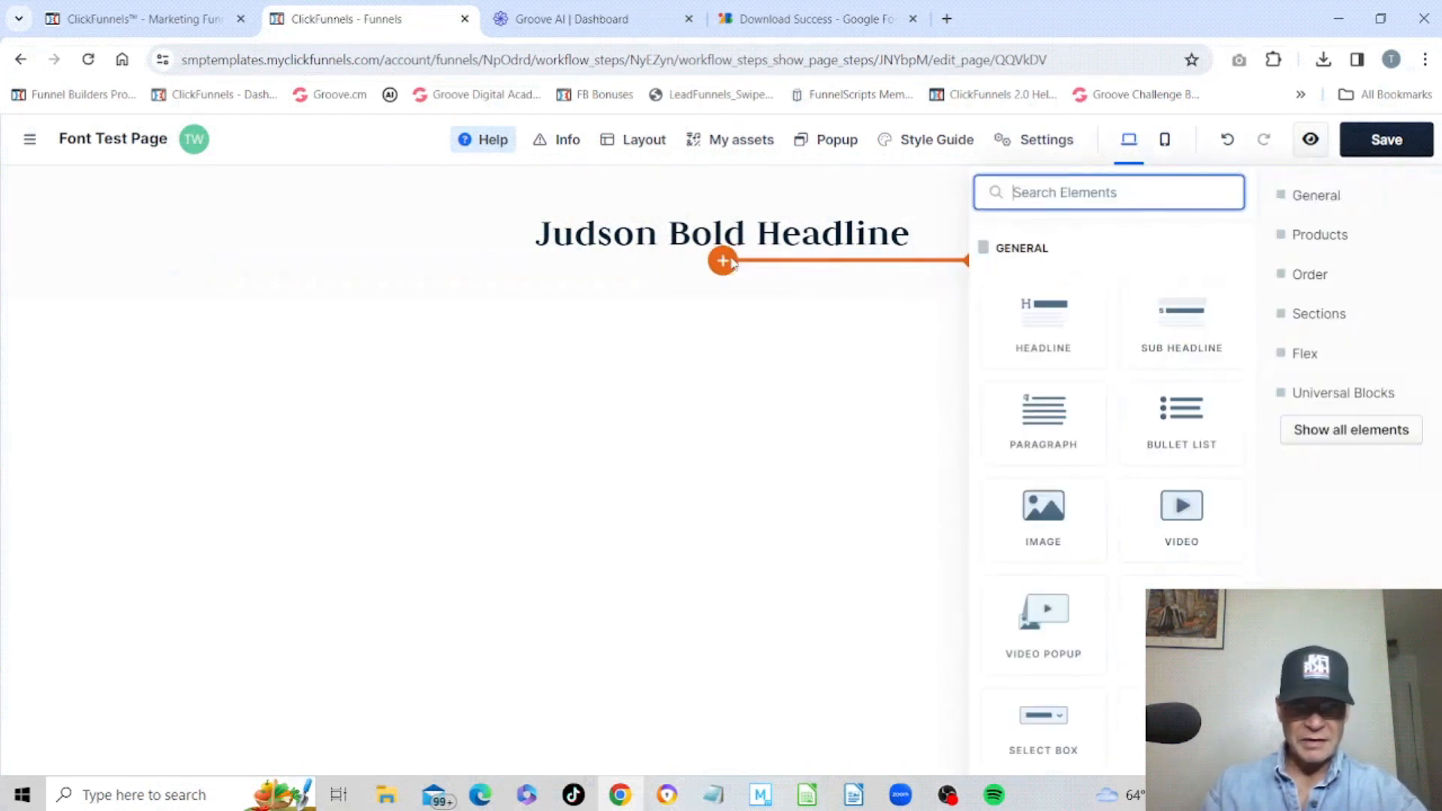
left_click(1180, 342)
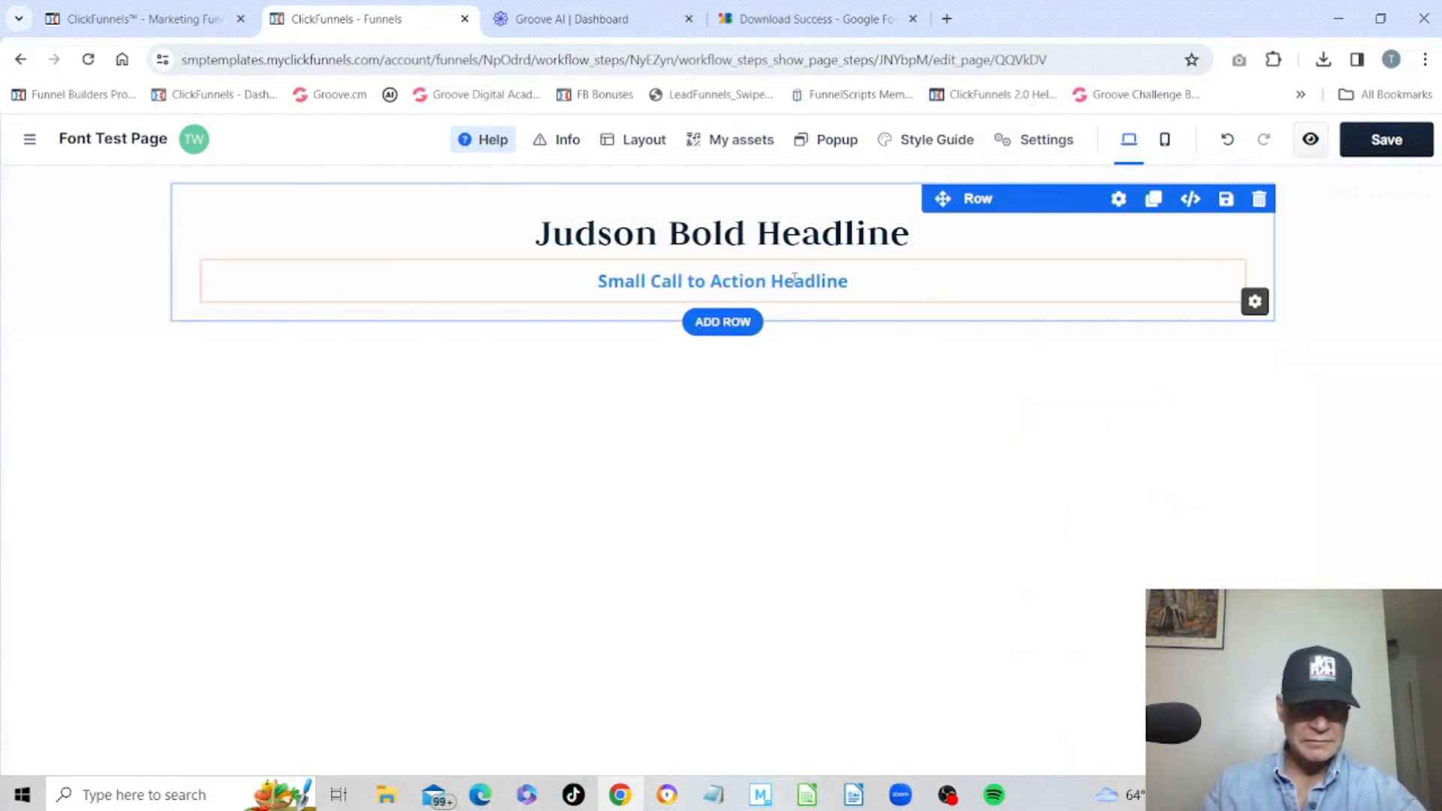
left_click(1089, 246)
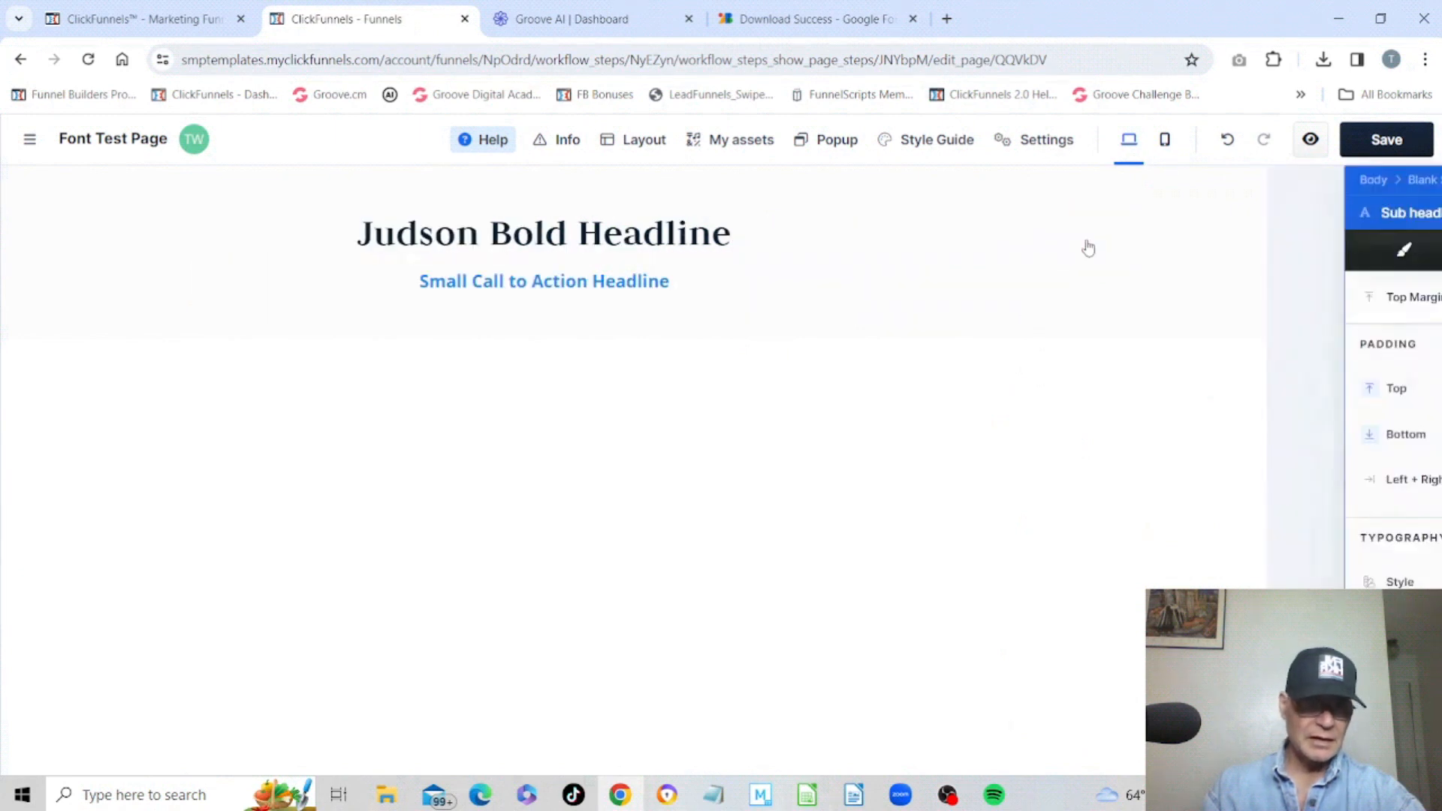
scroll(1279, 375, "down", 4)
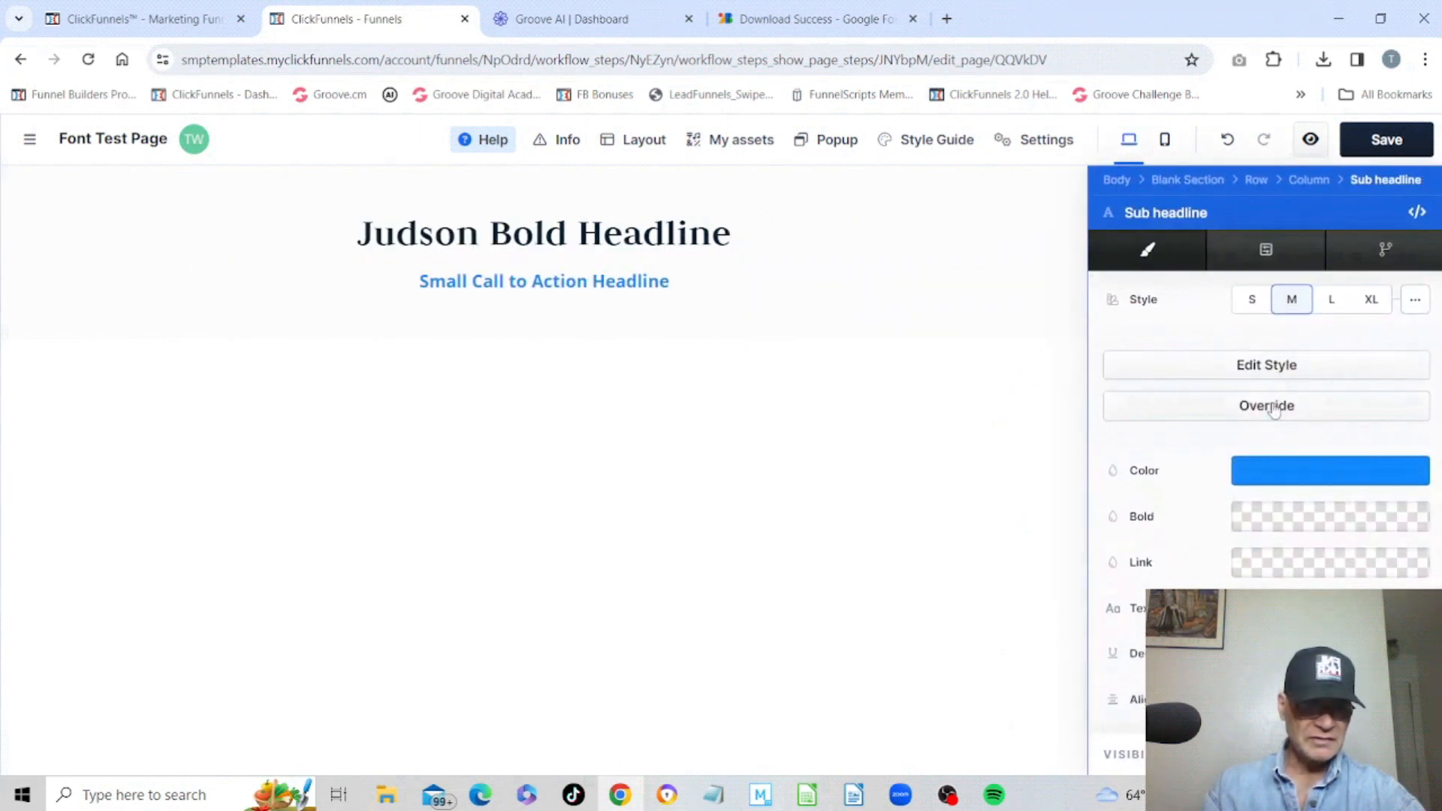
Override the sub headline's typography style and set its font family to Judson Italic.
left_click(1275, 407)
left_click(1346, 458)
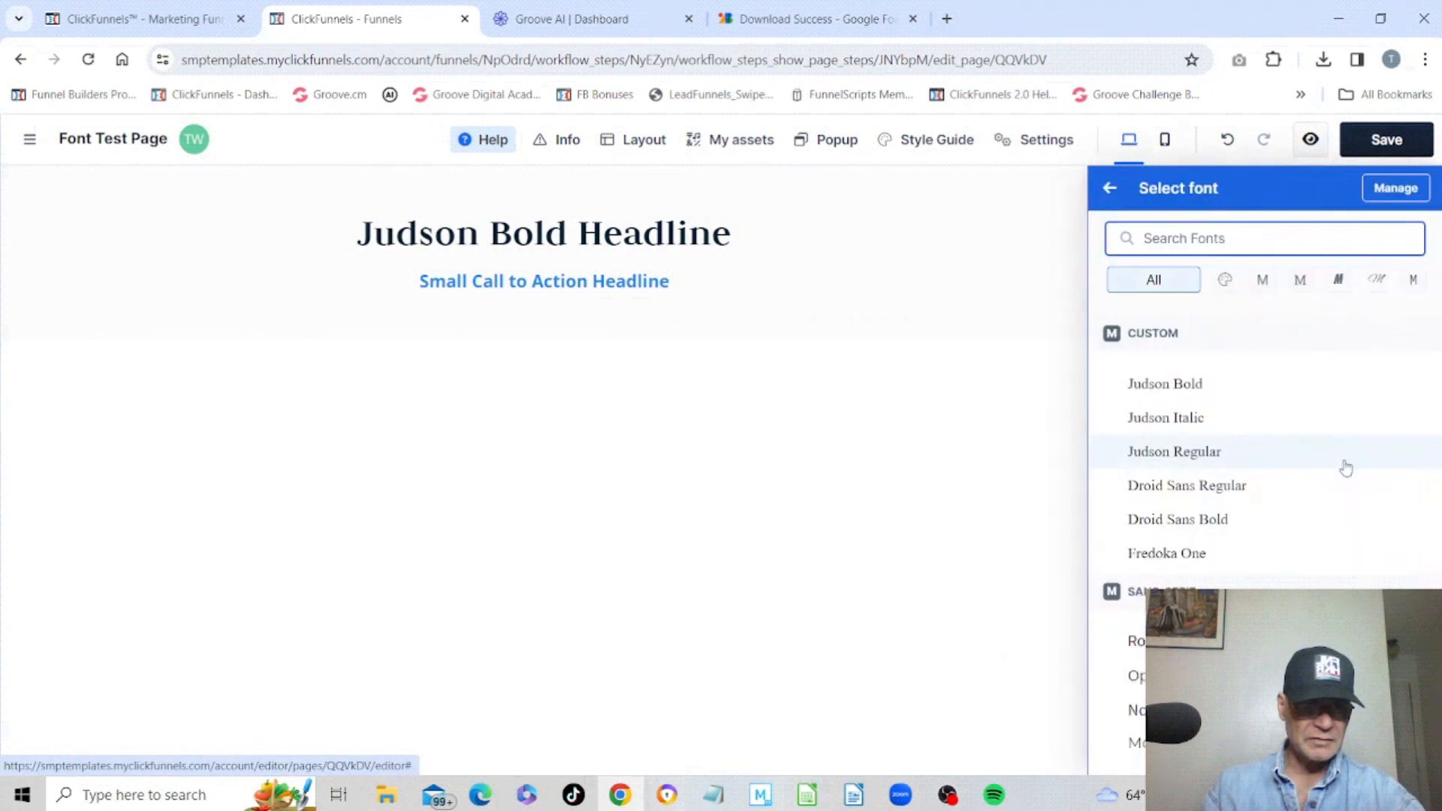
left_click(1162, 421)
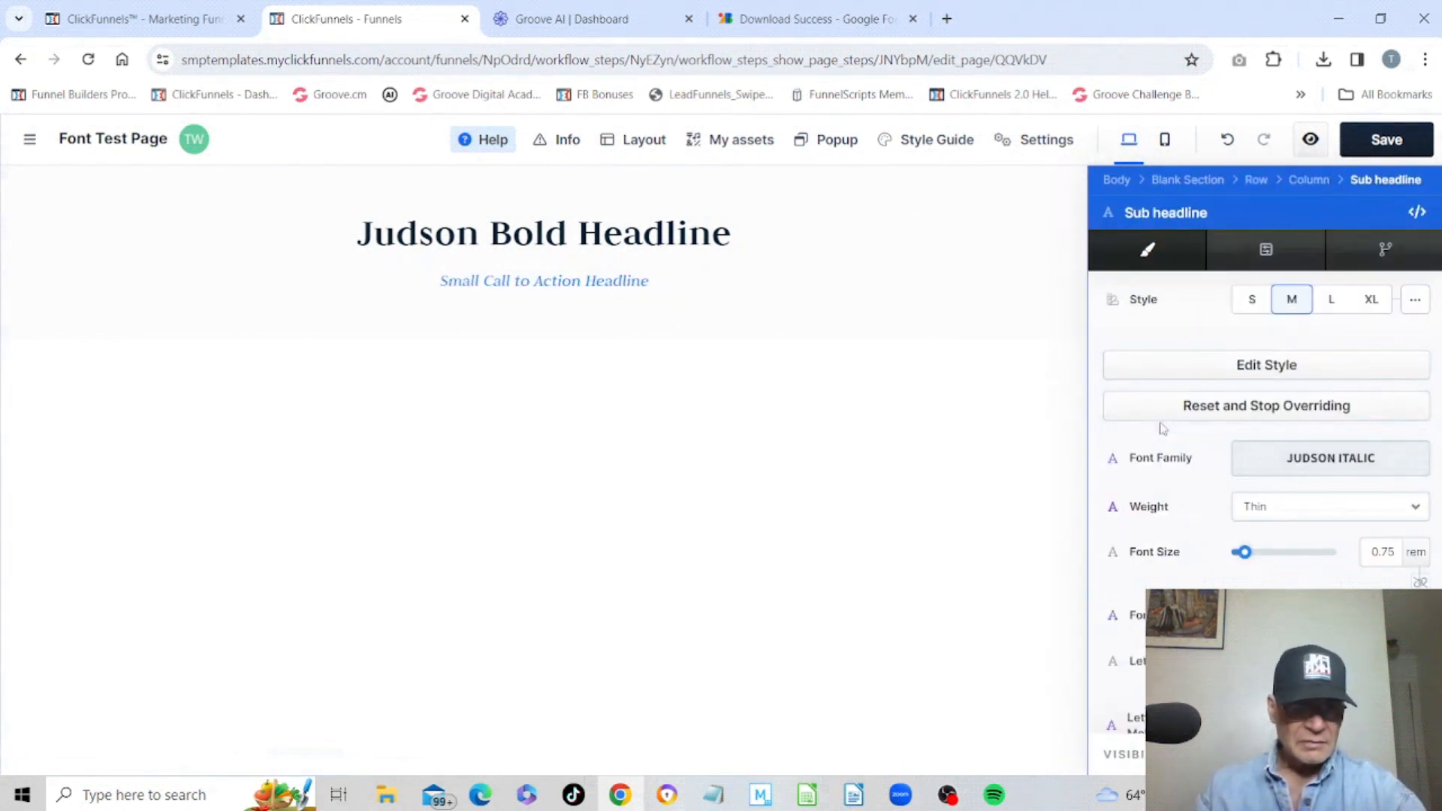
Set the sub headline's text colour to black, #000000.
scroll(1163, 428, "down", 4)
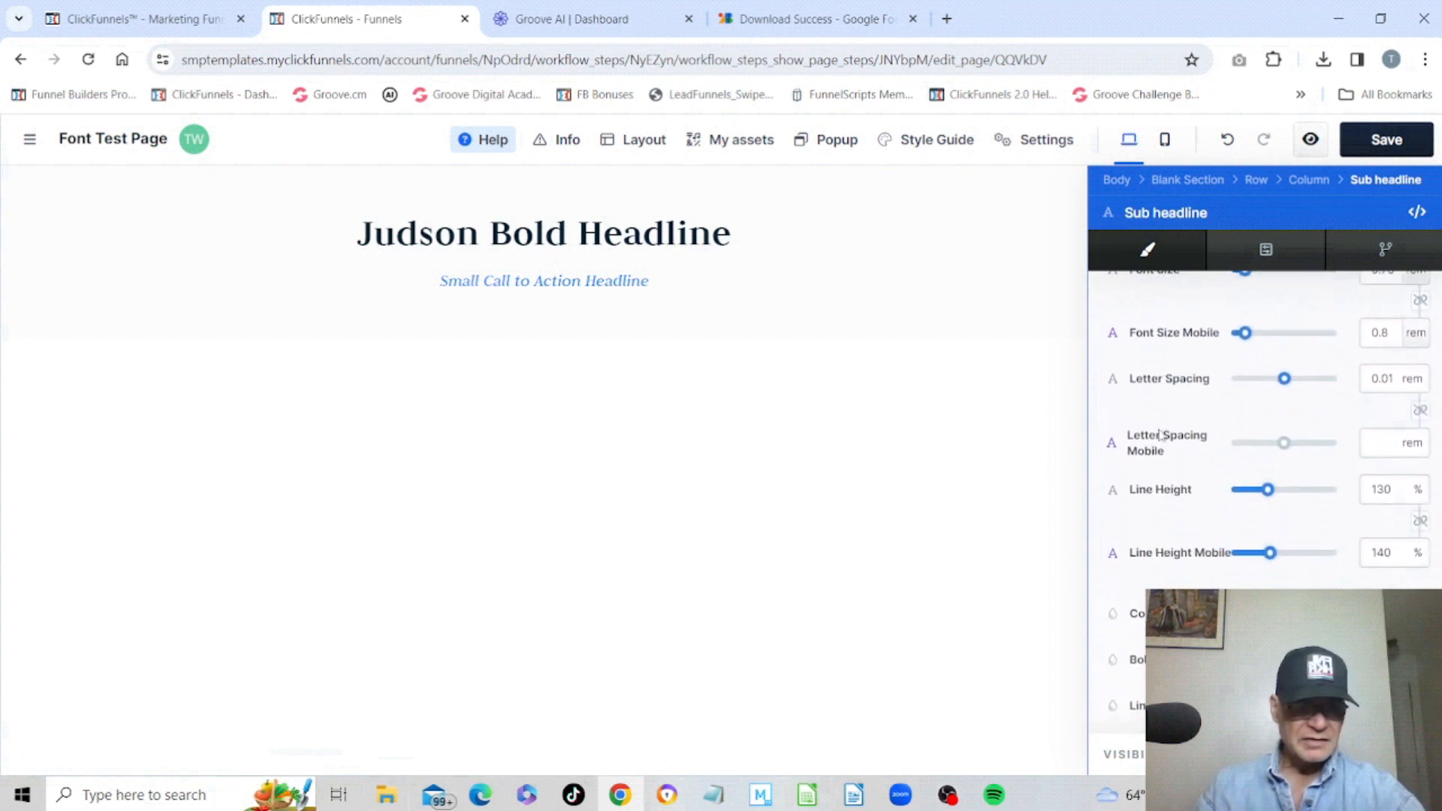
left_click(1248, 614)
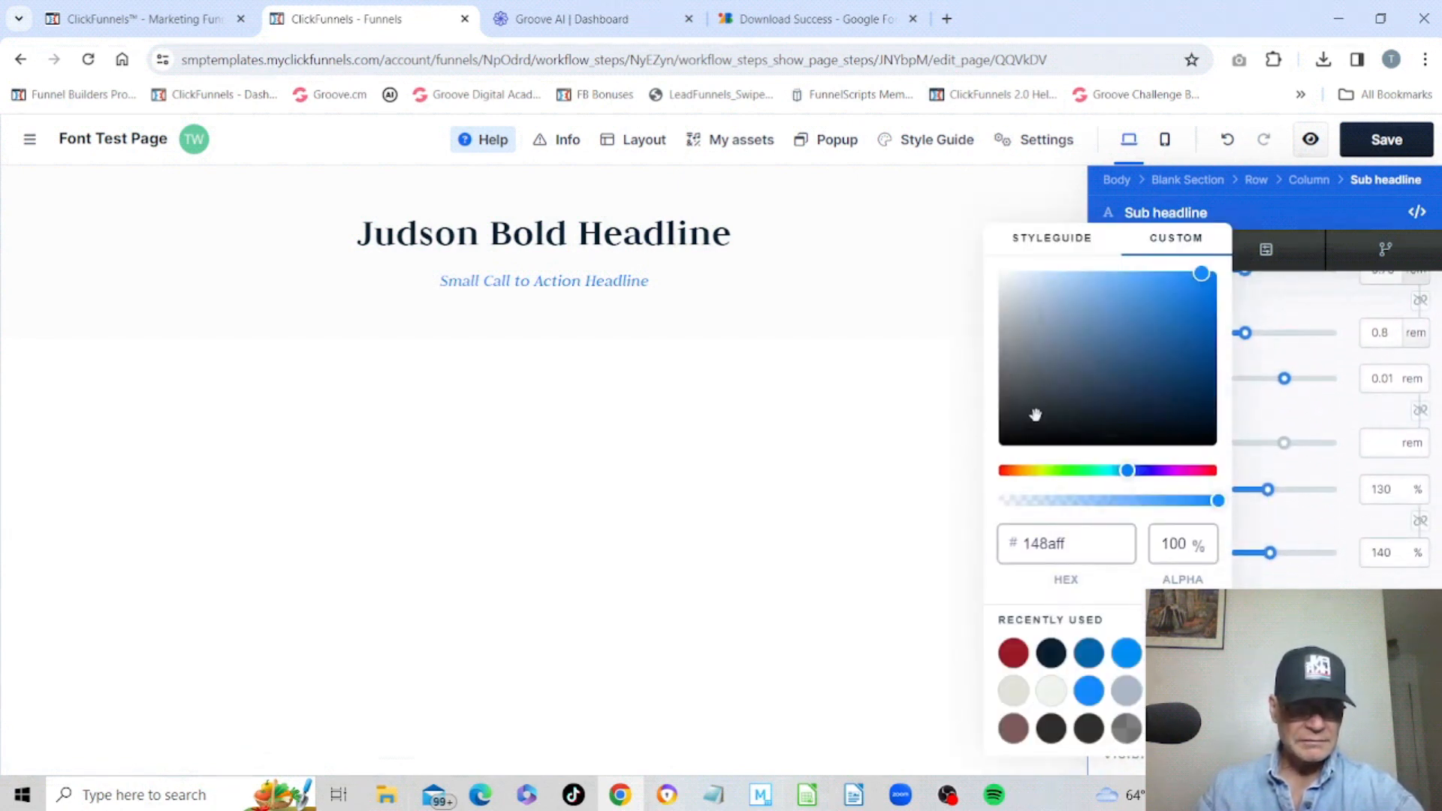
left_click_drag(1035, 414, 975, 472)
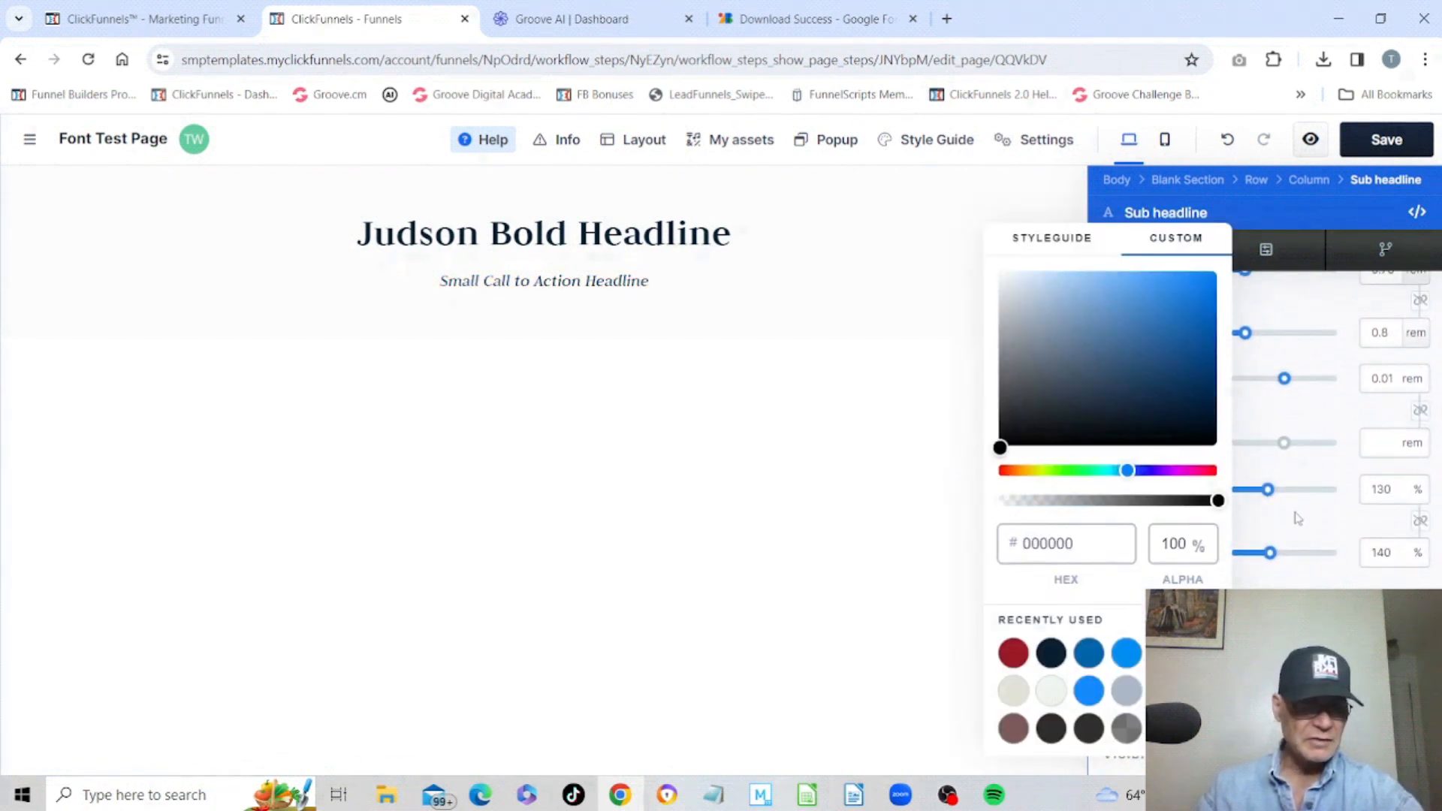
left_click(1297, 517)
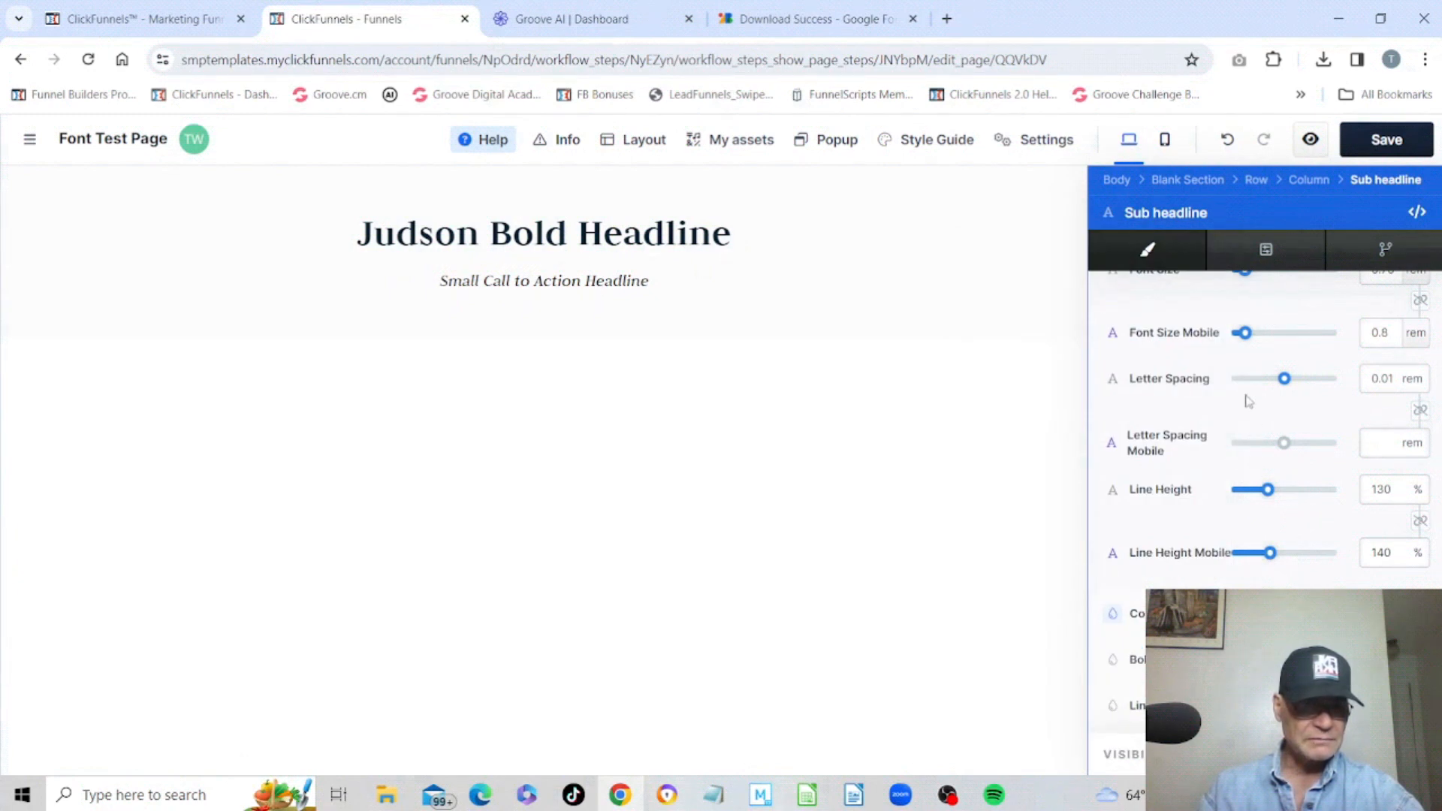
Switch the sub headline's font size unit to px and set the size to 32 px.
scroll(1248, 401, "up", 3)
left_click(1416, 458)
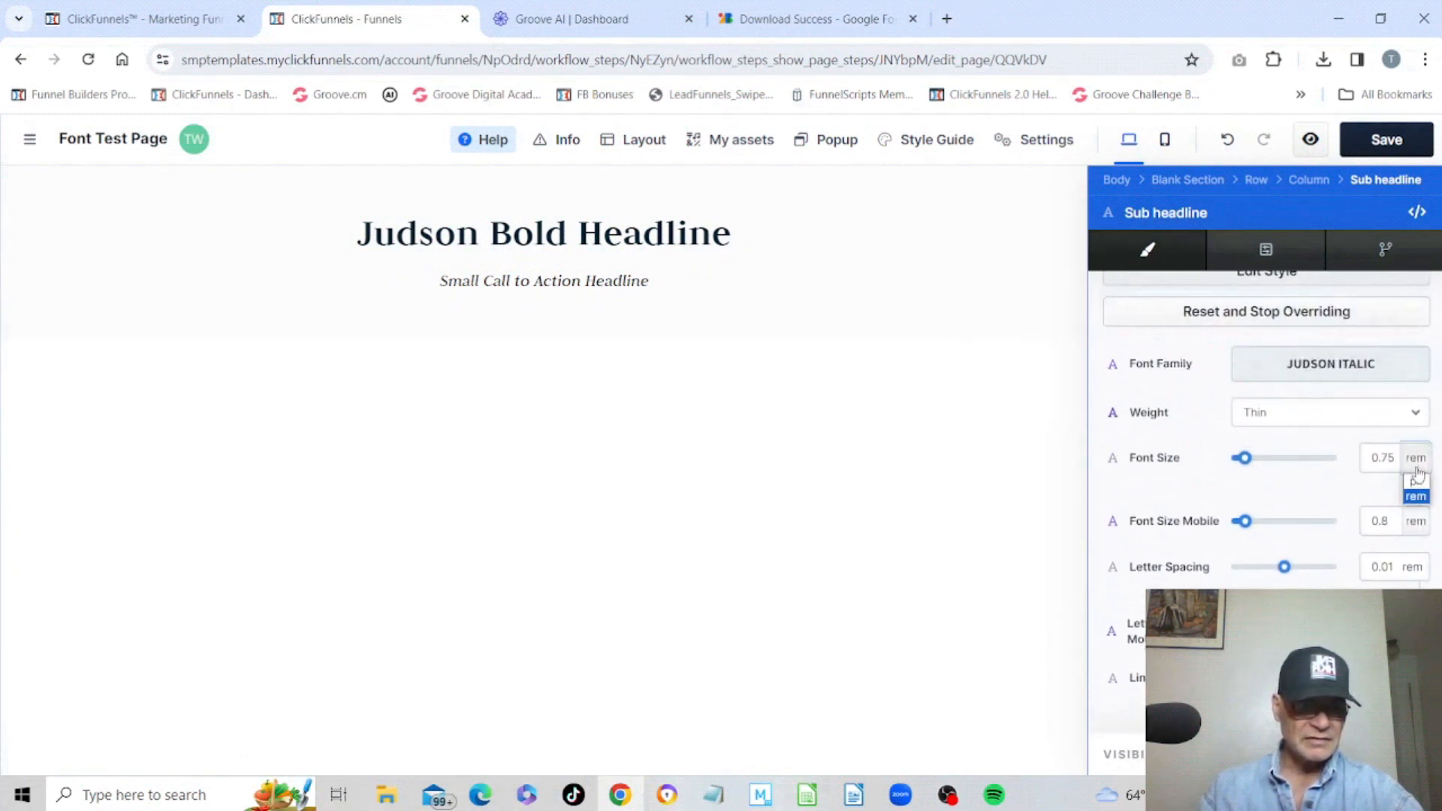
left_click(1415, 481)
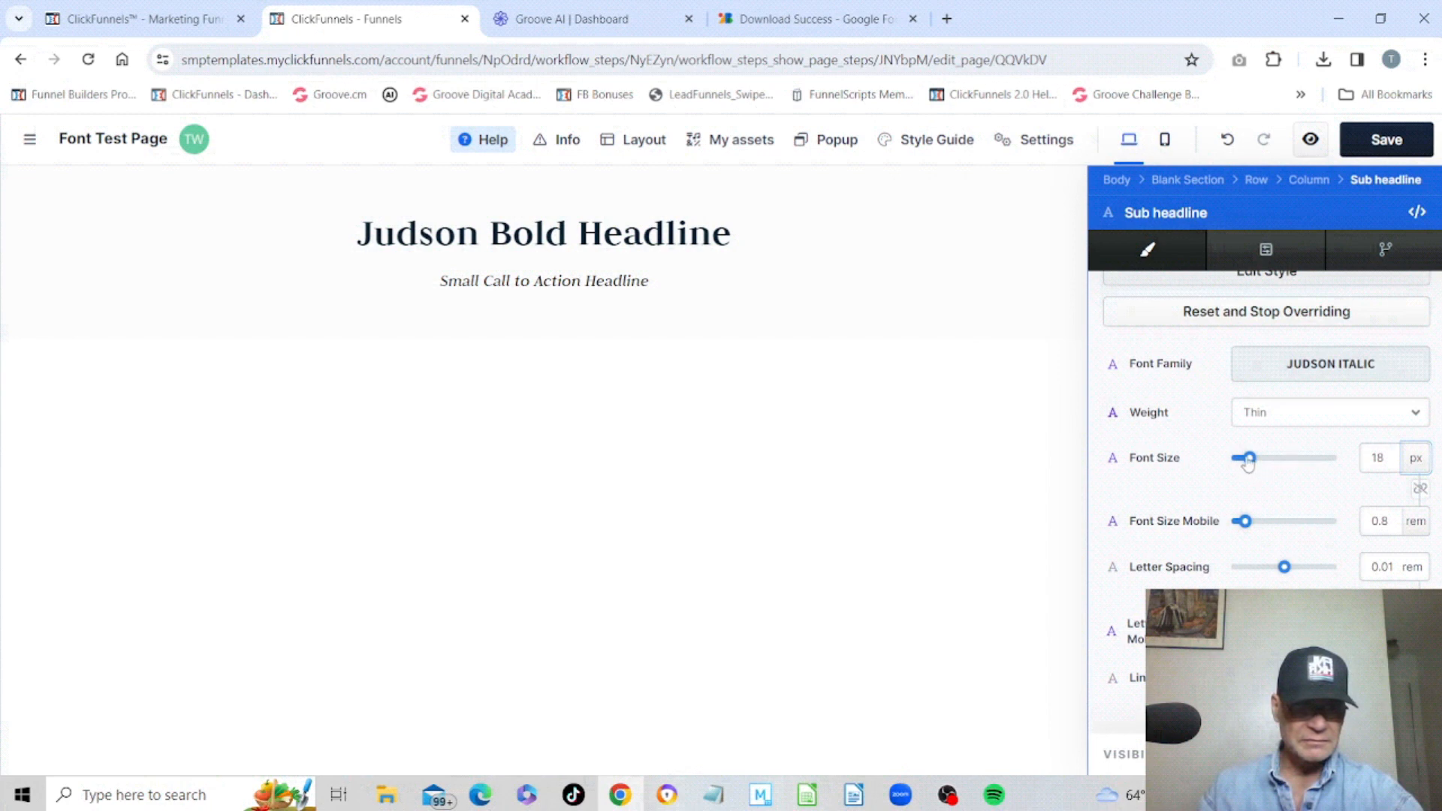
left_click_drag(1247, 461, 1271, 466)
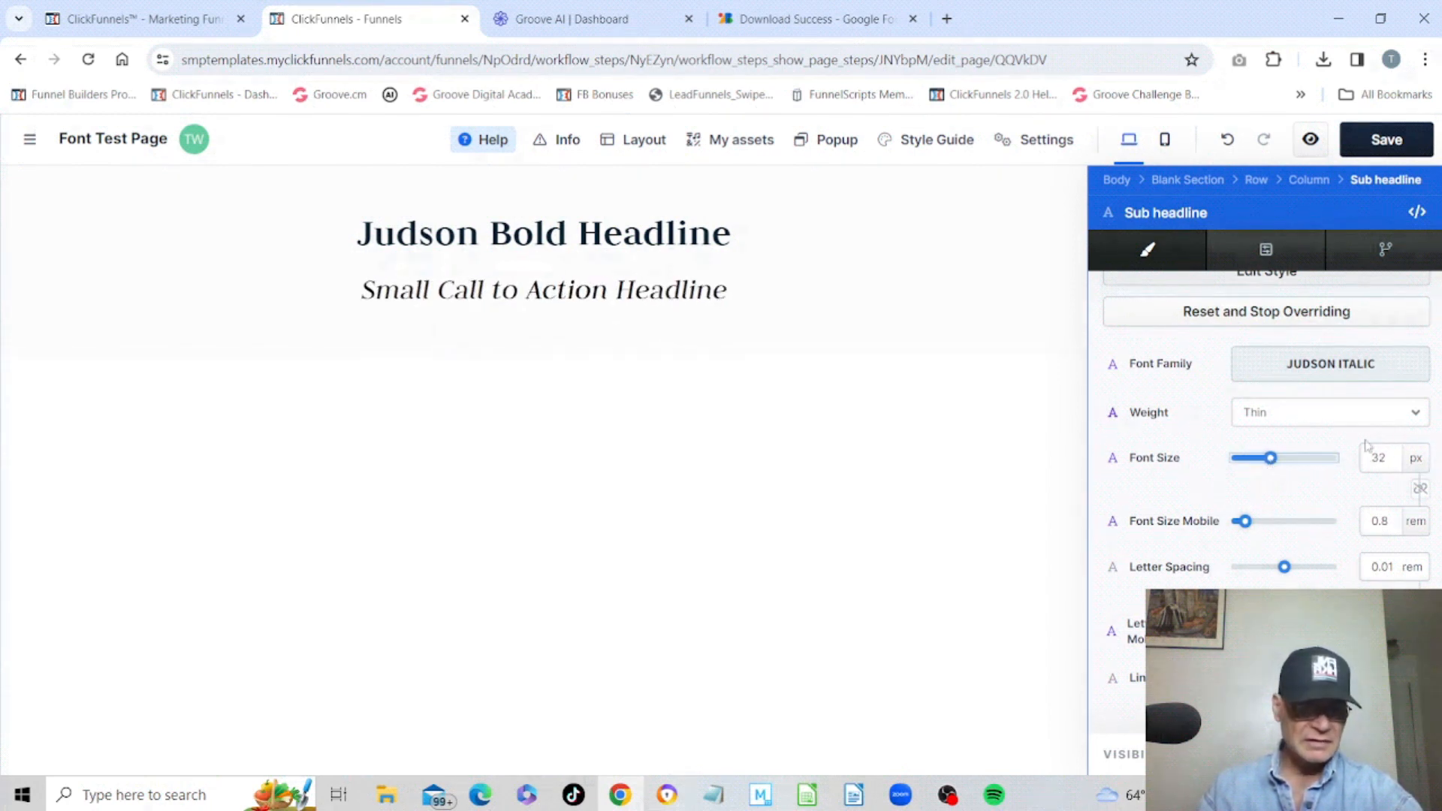
Set the sub headline's font weight to Regular.
left_click(1332, 414)
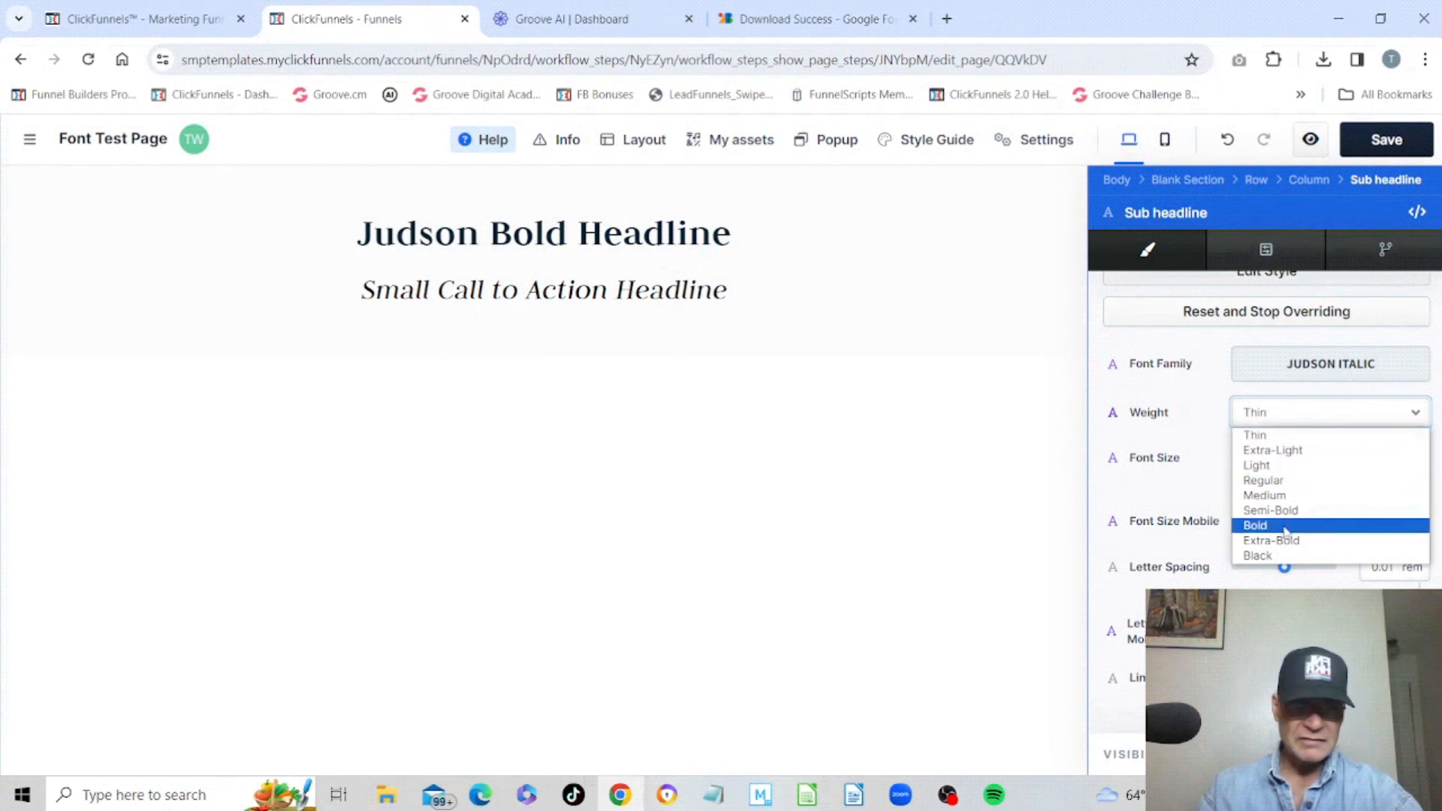
left_click(1285, 527)
left_click(1329, 413)
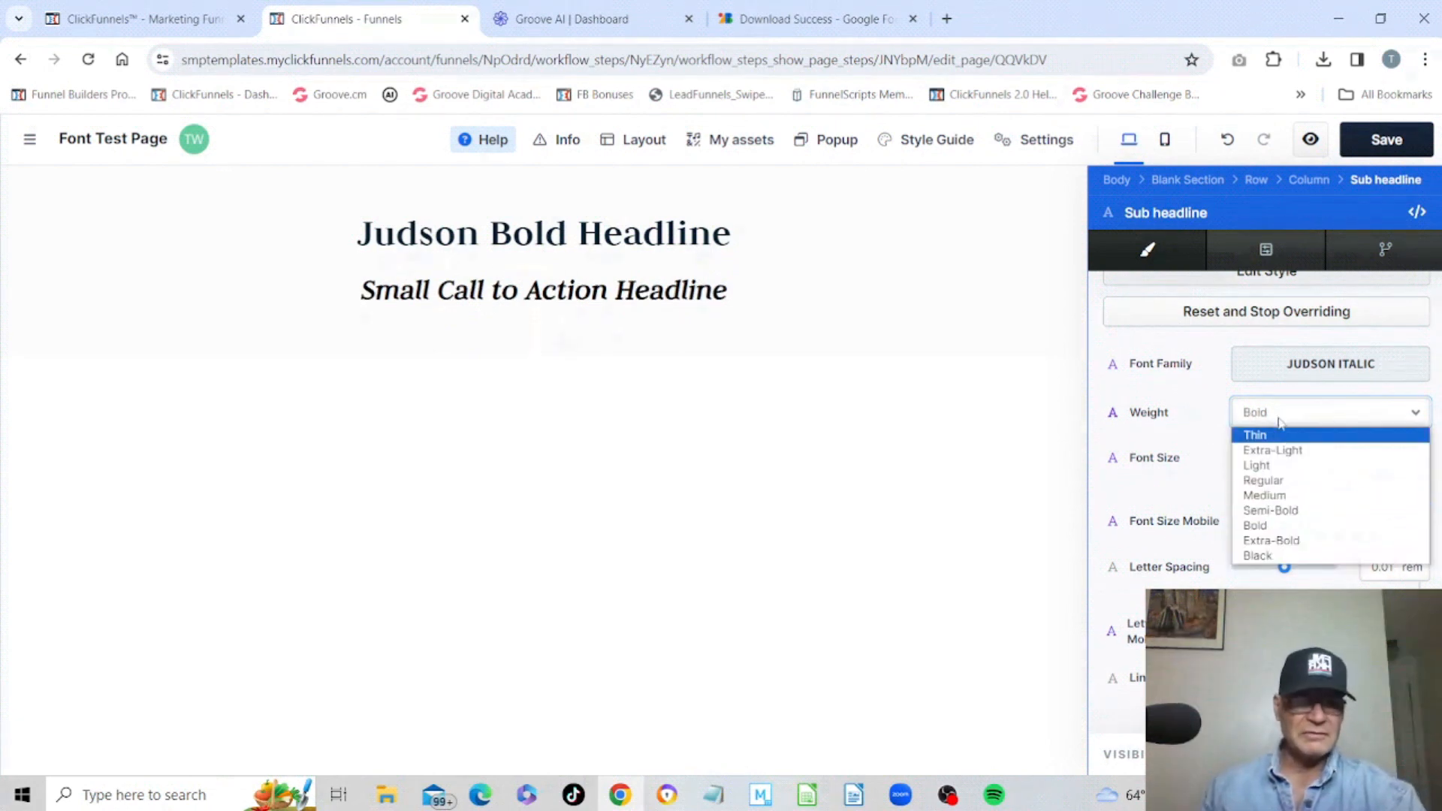
left_click(1273, 556)
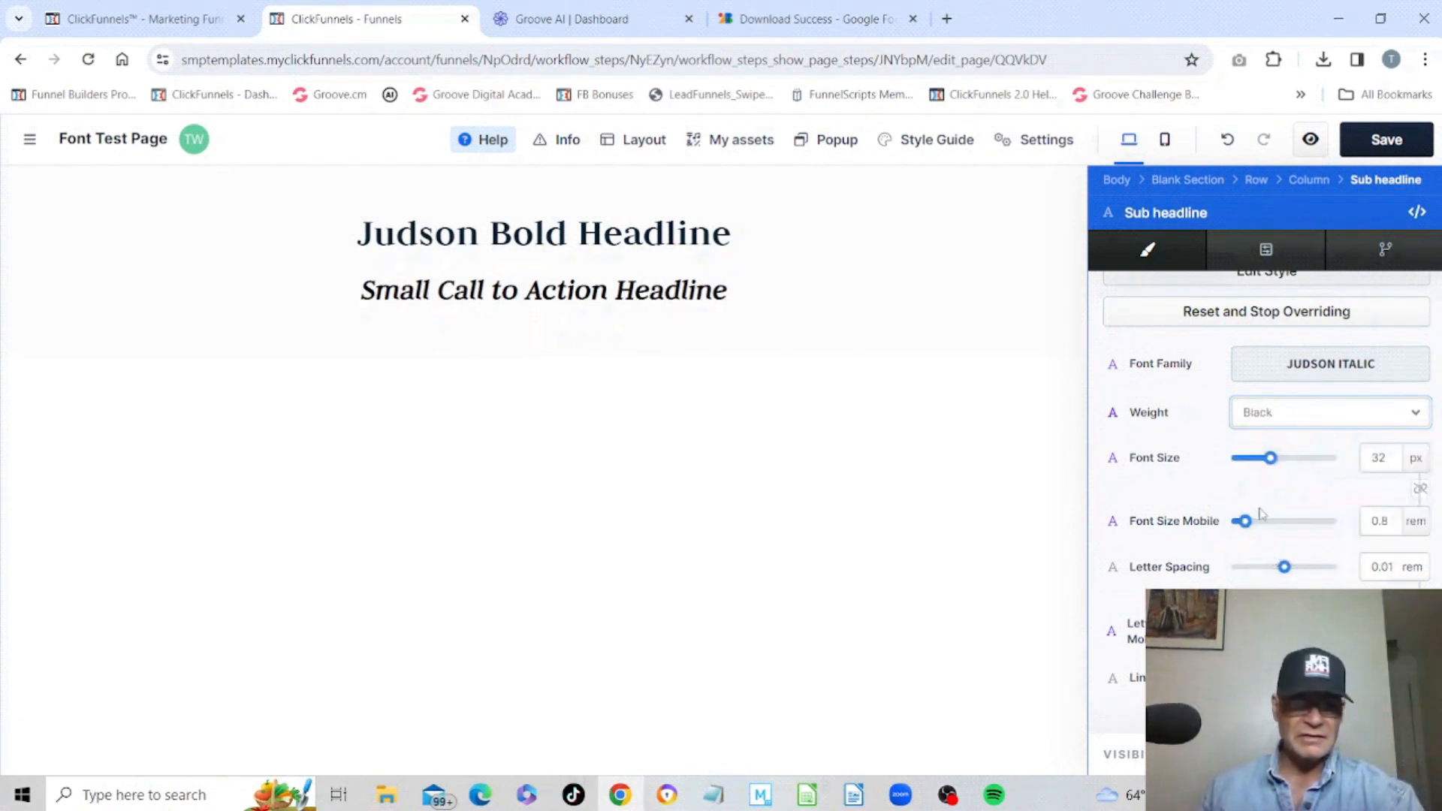
left_click(1320, 423)
left_click(1277, 476)
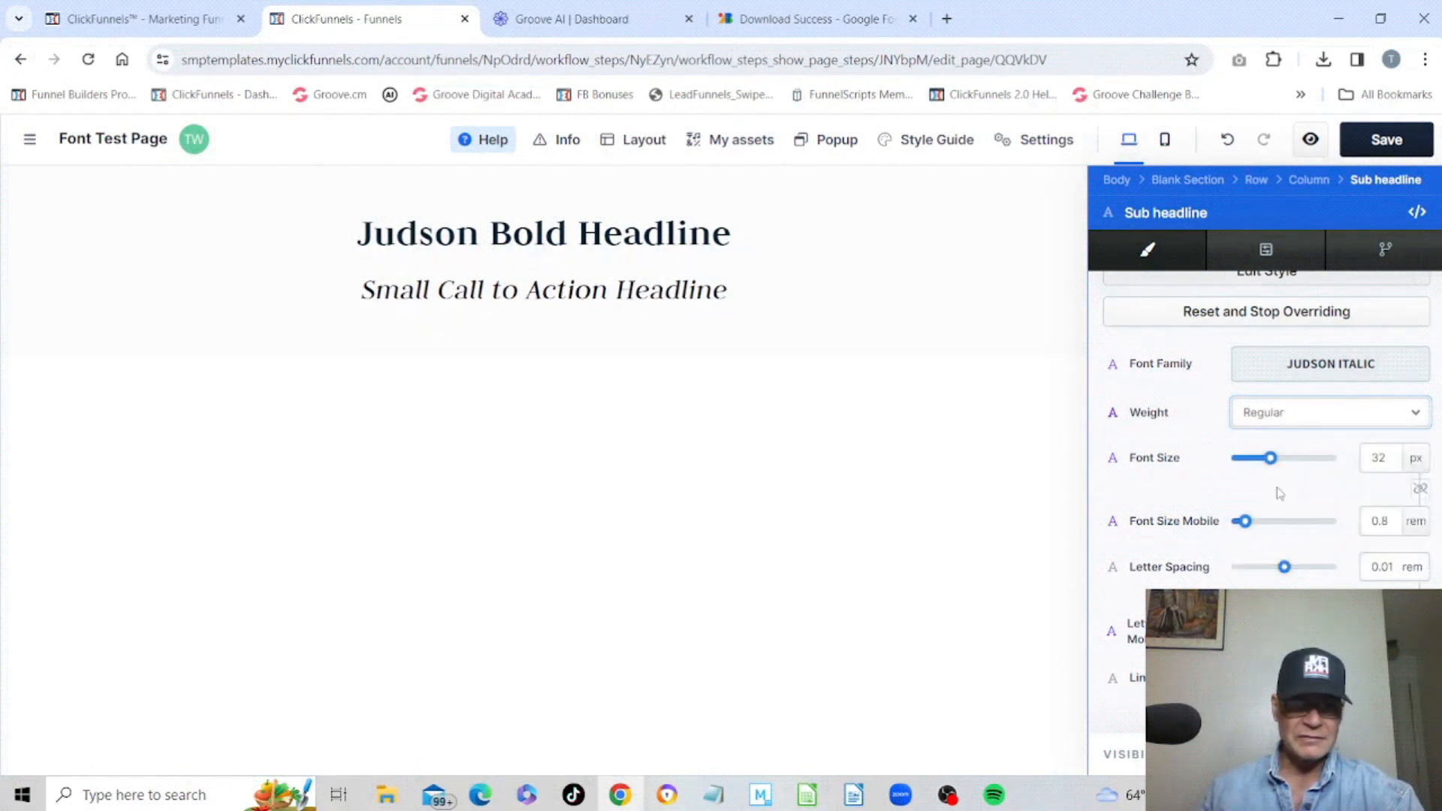
Add a Paragraph element below the sub headline.
left_click(828, 399)
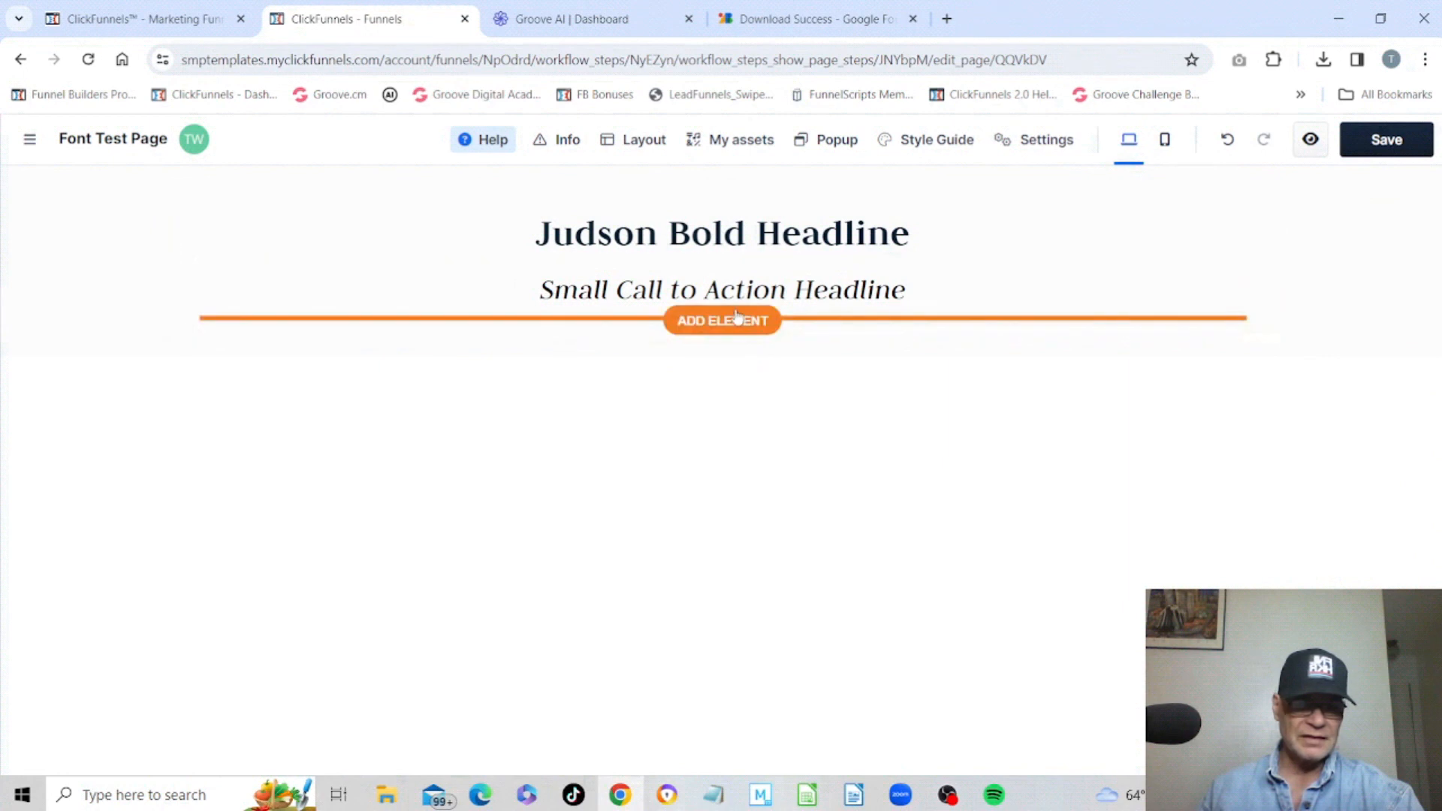
left_click(726, 323)
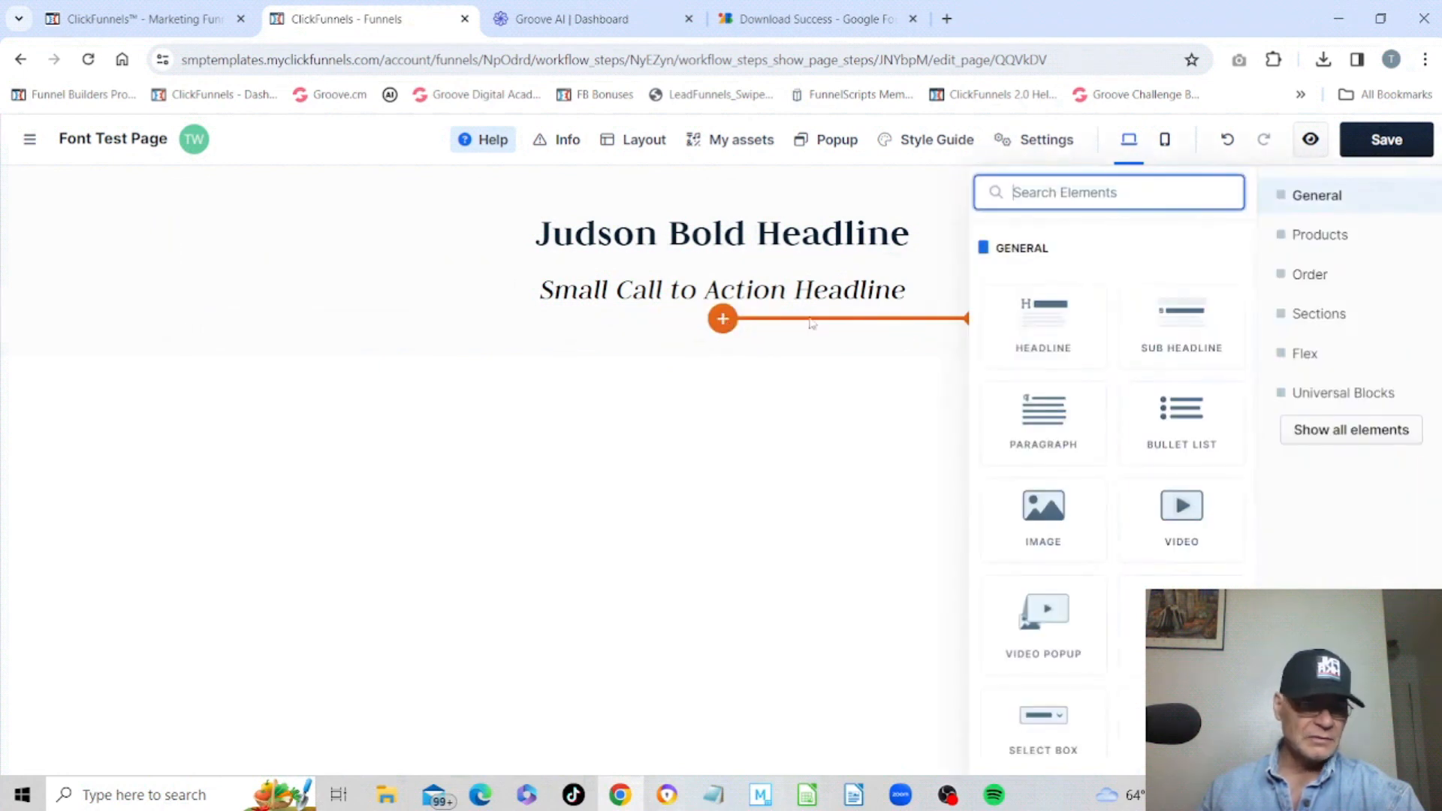
left_click(1044, 418)
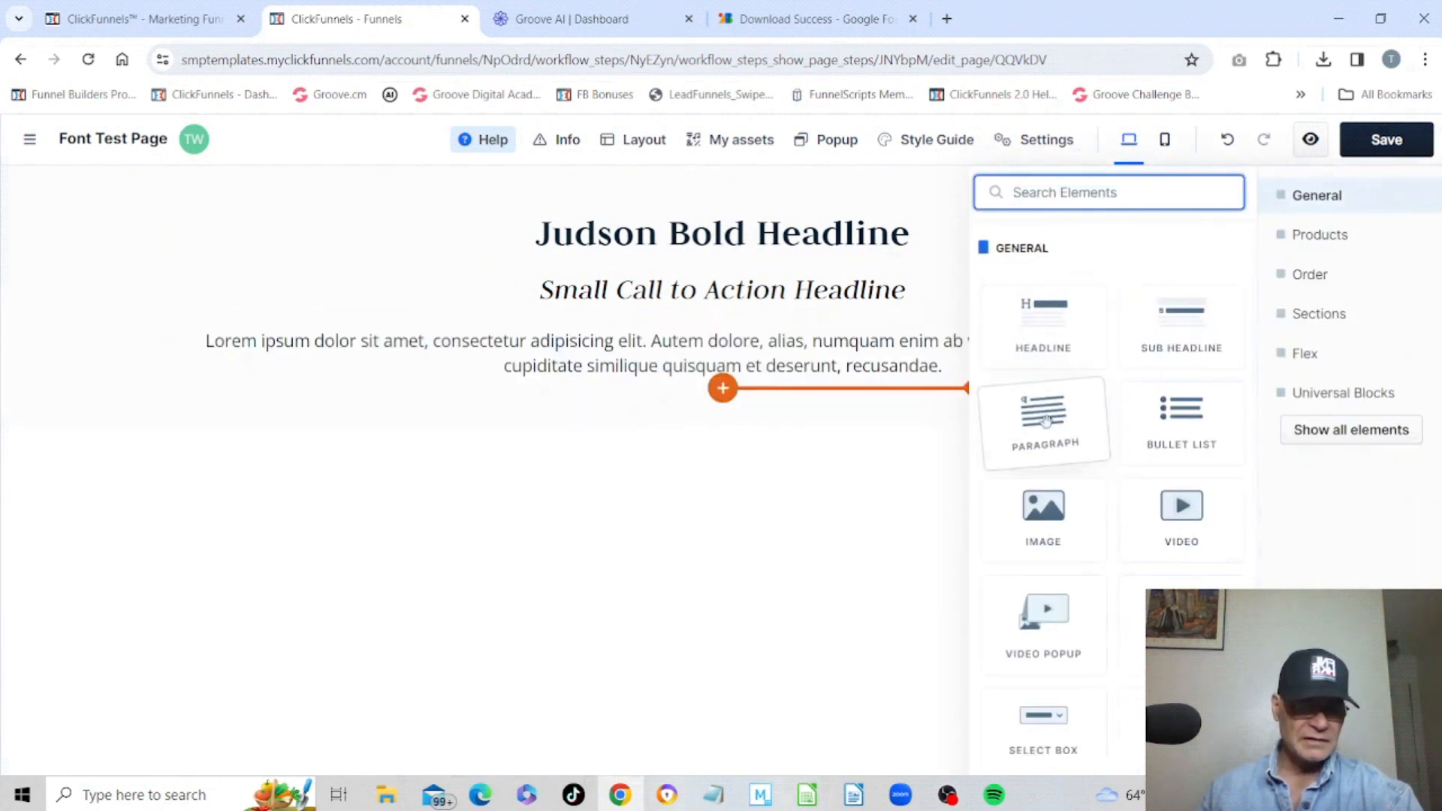
Override the paragraph's typography style and set its font family to Judson Regular.
left_click(777, 446)
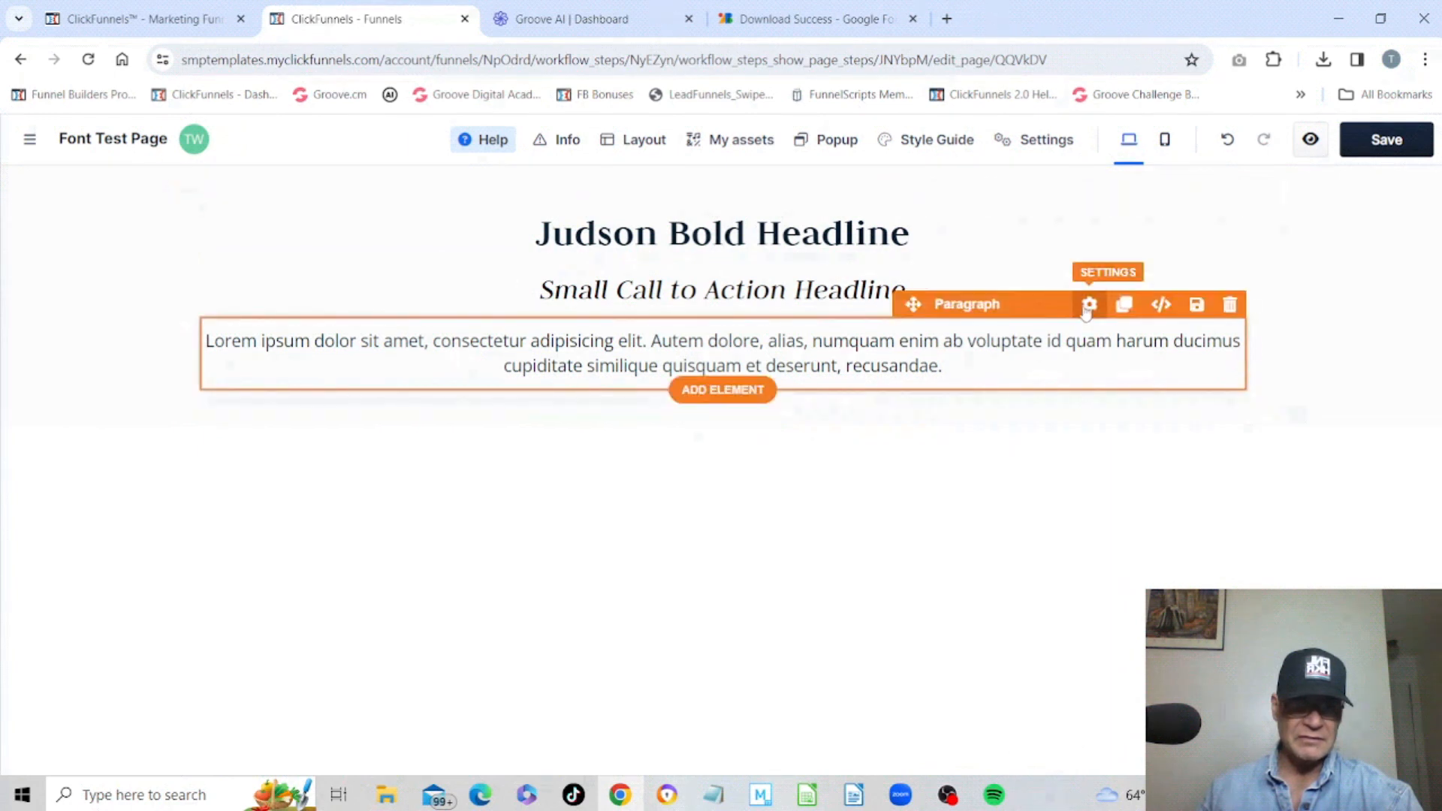
left_click(1089, 305)
scroll(1312, 392, "down", 3)
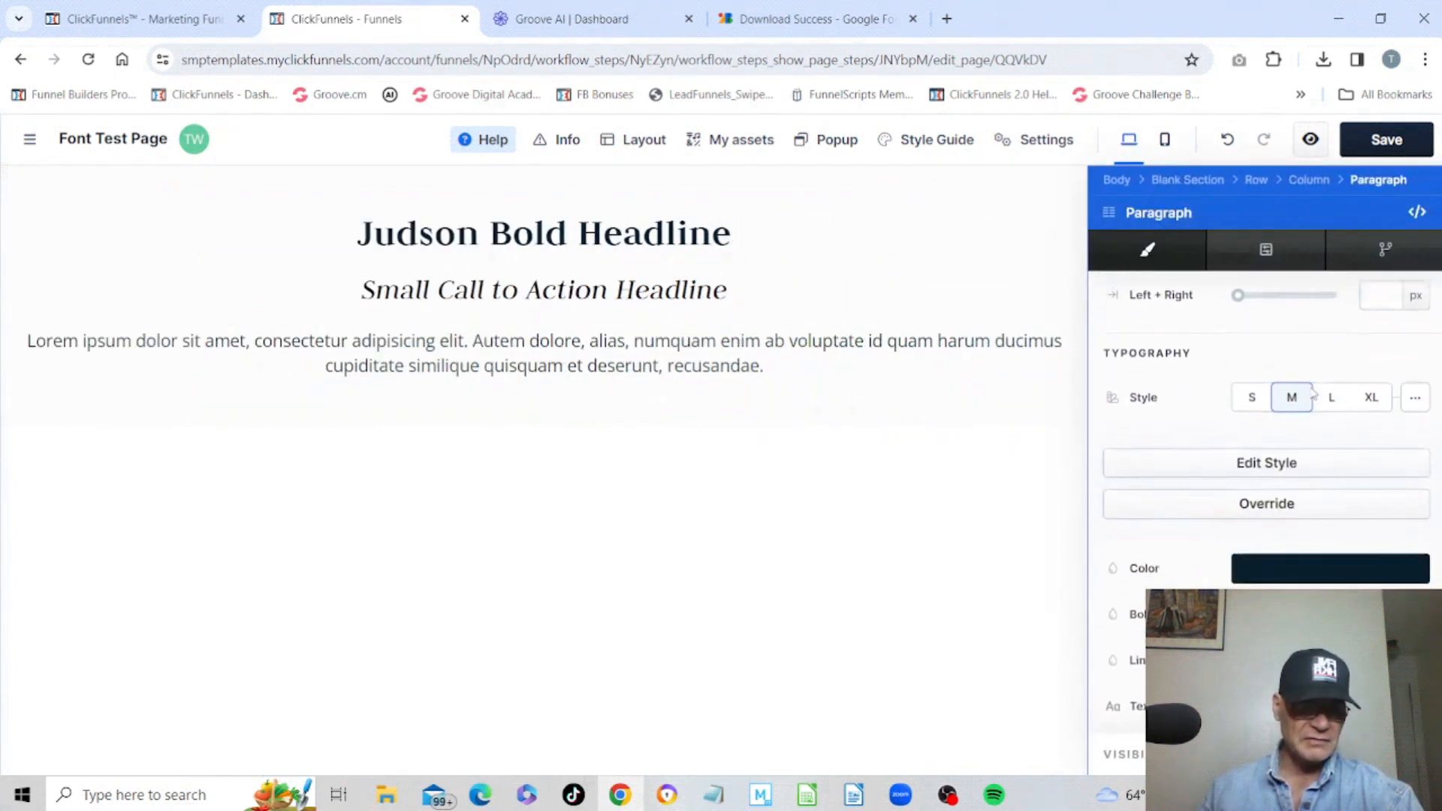
left_click(1303, 511)
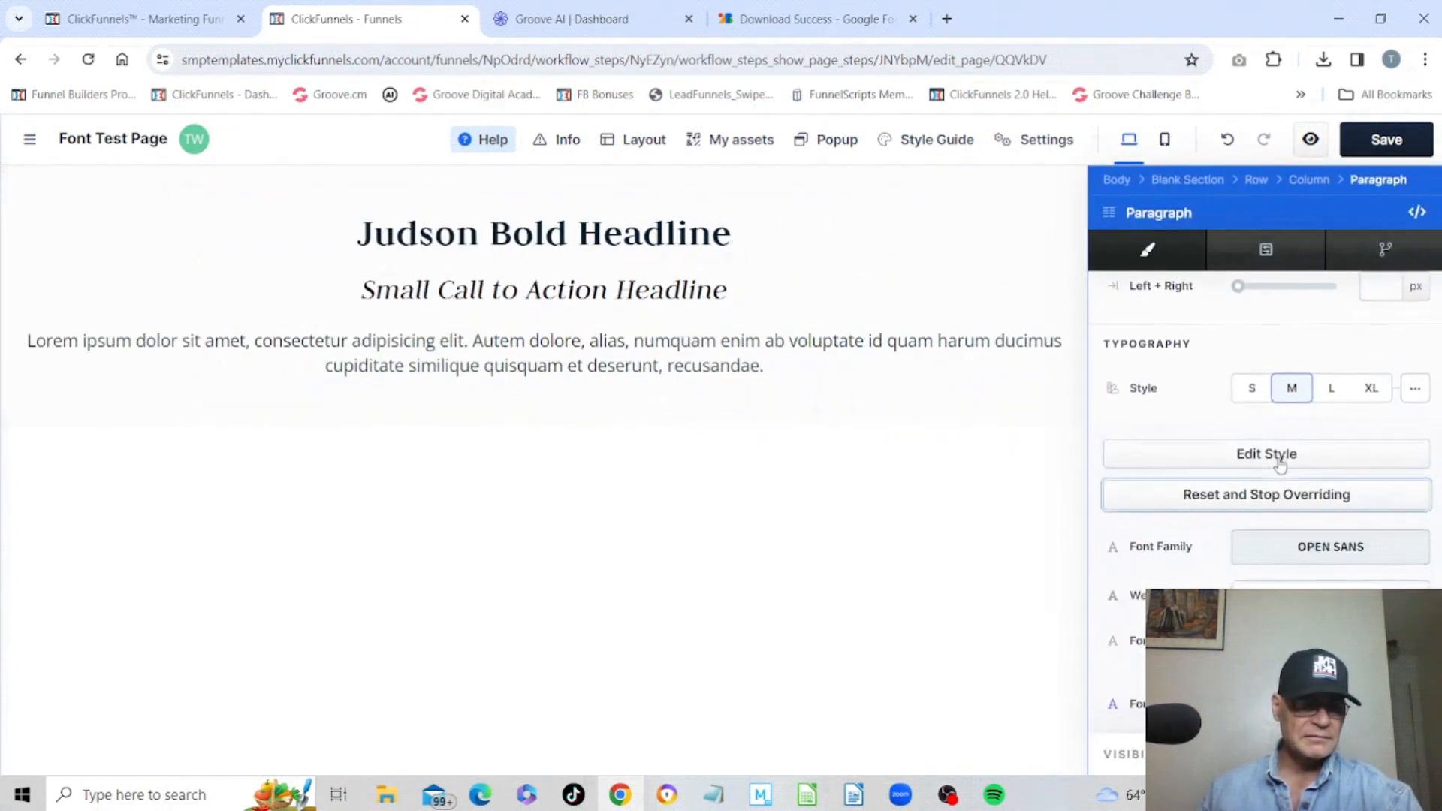
scroll(1285, 436, "down", 5)
left_click(1313, 289)
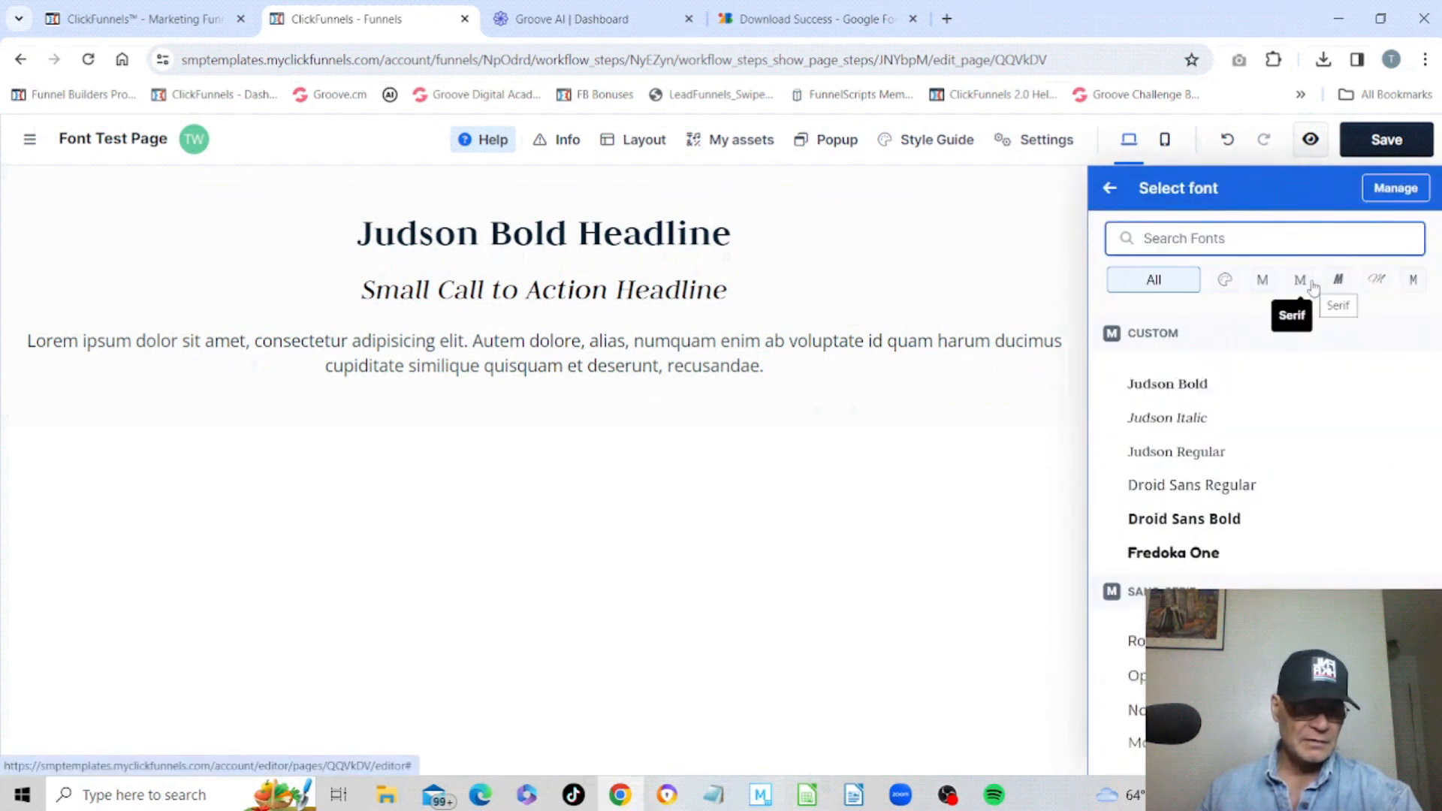
left_click(1175, 453)
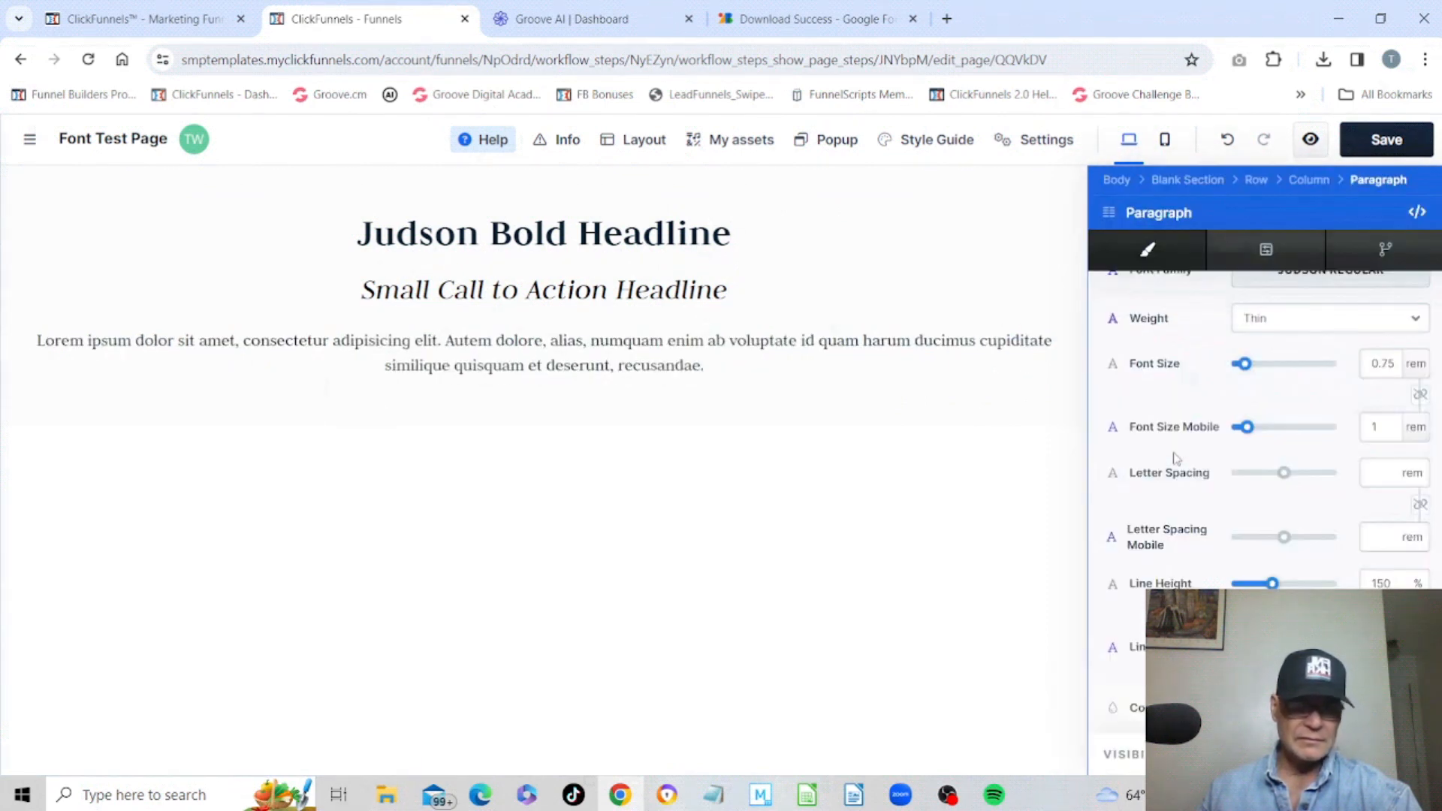
left_click(931, 417)
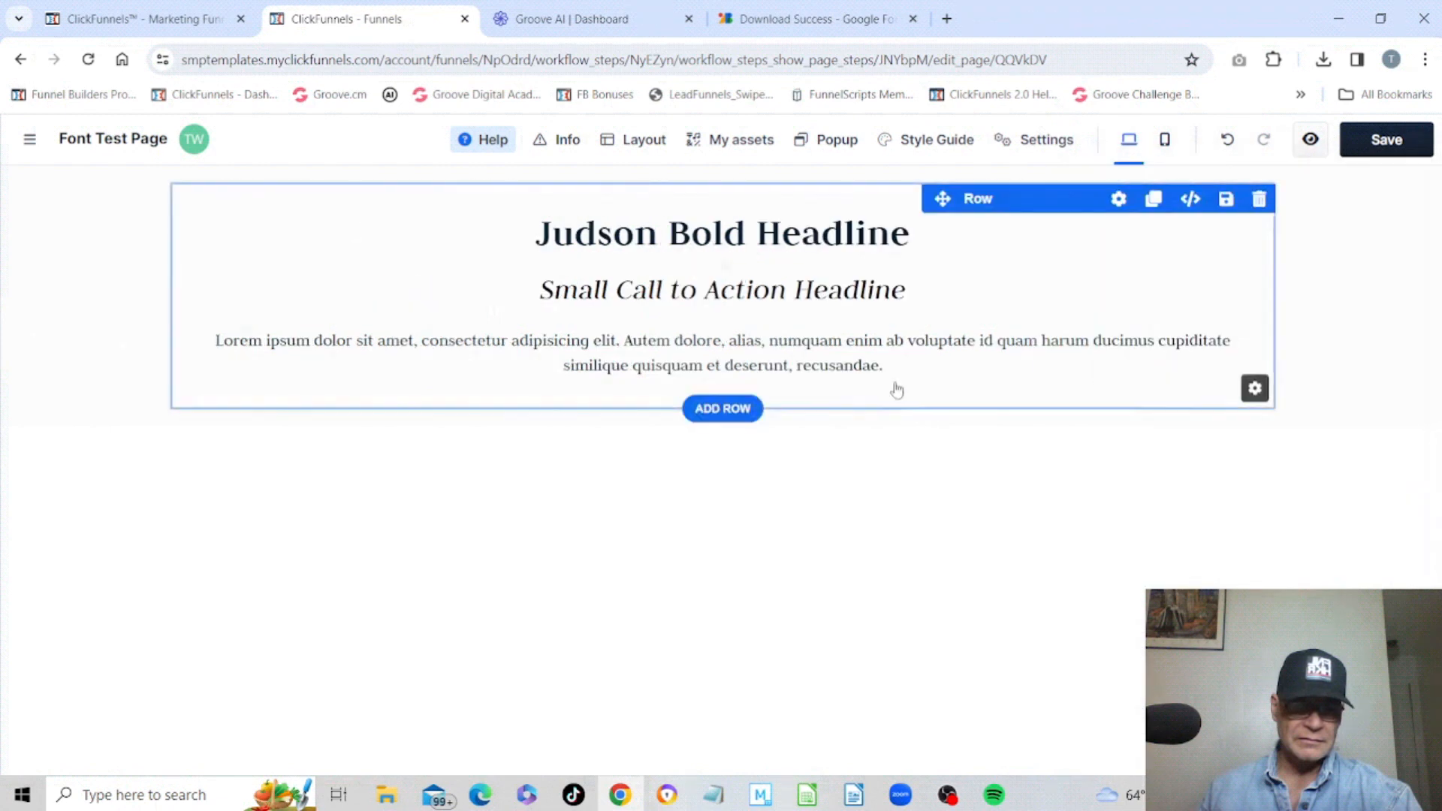
Replace the paragraph text with "This is a sample of Judson font.".
left_click(901, 375)
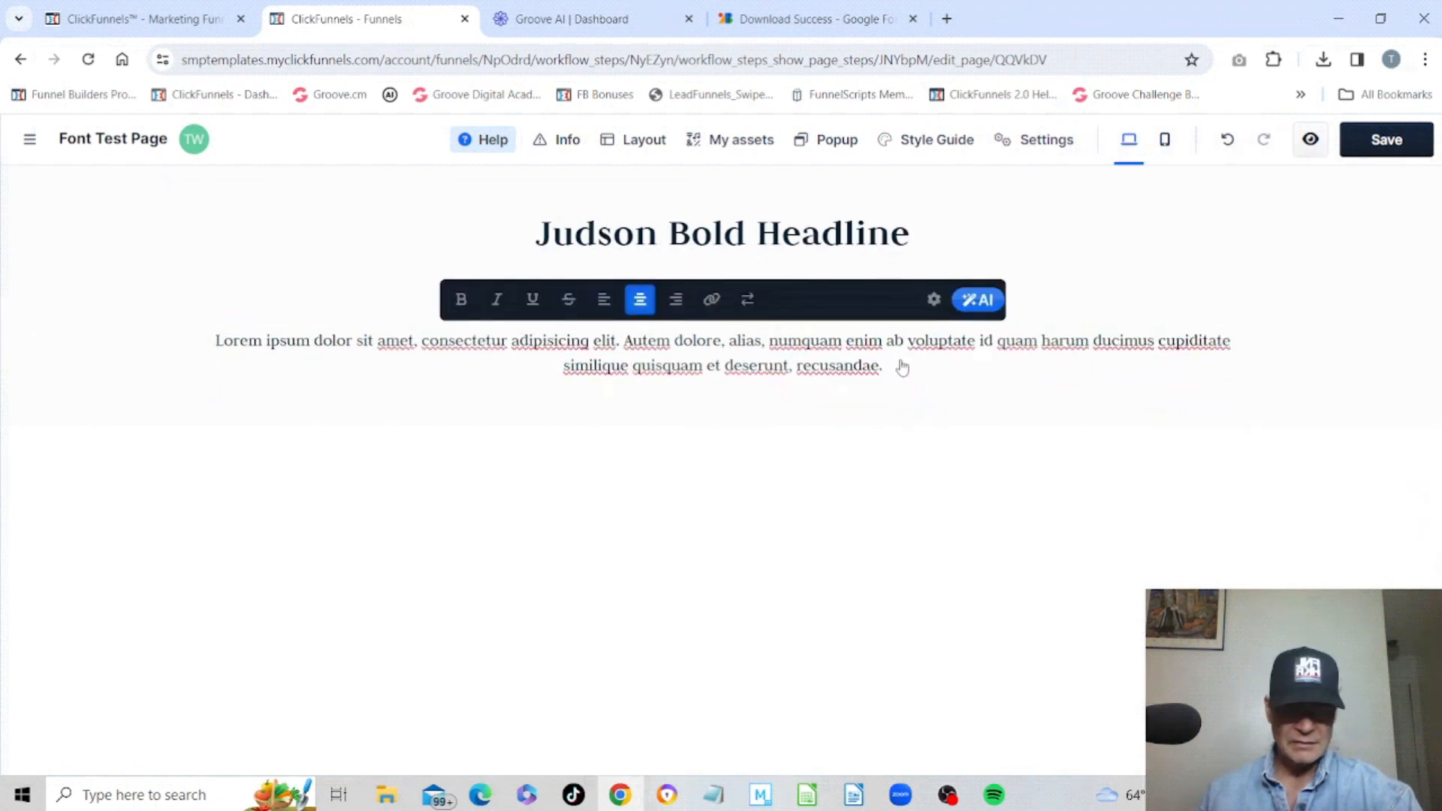
key("BackSpace")
key("BackSpace")
key("BackSpace")
key("BackSpace")
key("BackSpace")
key("BackSpace")
key("BackSpace")
key("BackSpace")
key("BackSpace")
key("BackSpace")
key("BackSpace")
key("BackSpace")
key("BackSpace")
key("BackSpace")
key("BackSpace")
key("BackSpace")
key("BackSpace")
key("BackSpace")
key("BackSpace")
key("BackSpace")
key("BackSpace")
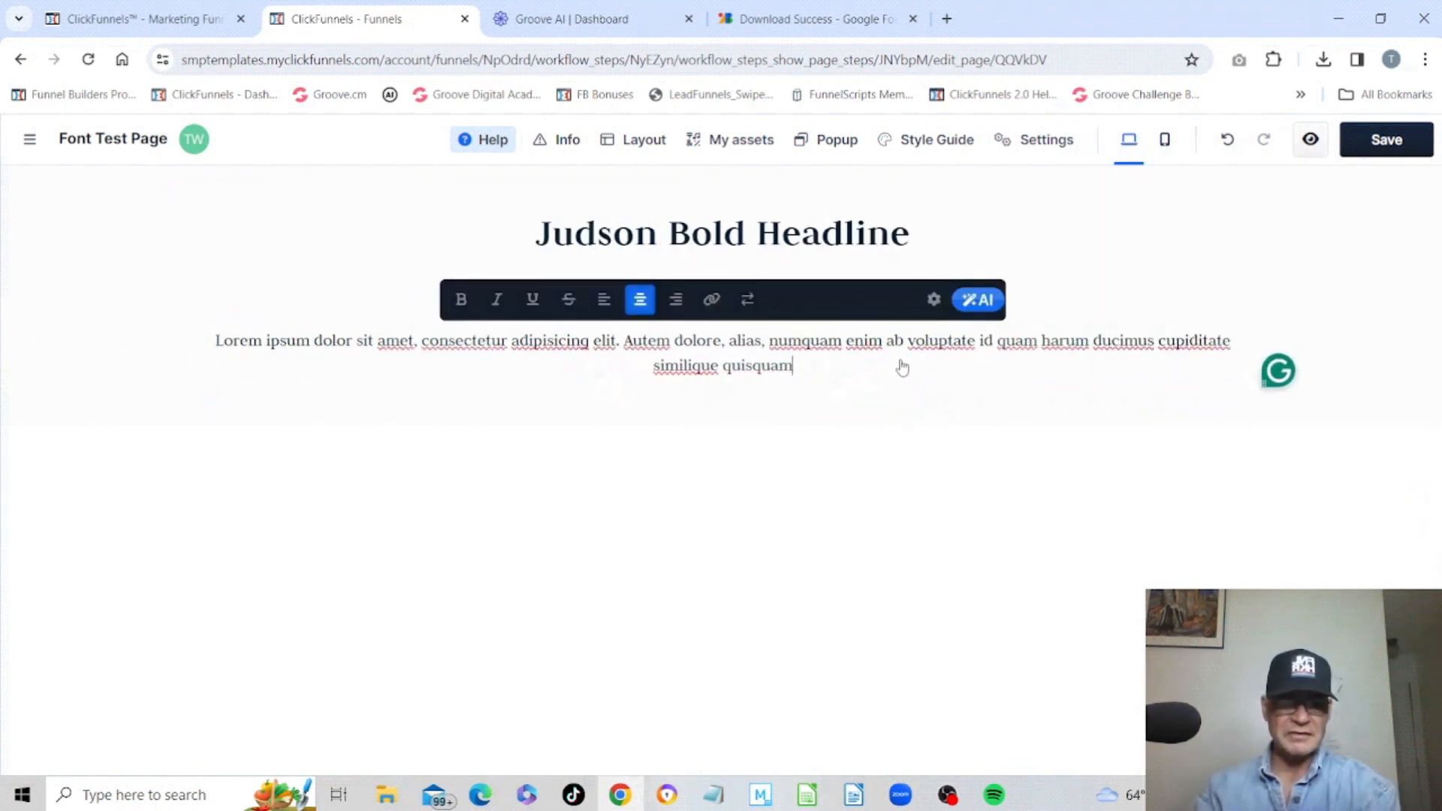
key("BackSpace")
key("BackSpace")
key("BackSpace")
key("BackSpace")
key("BackSpace")
key("BackSpace")
key("BackSpace")
key("BackSpace")
key("BackSpace")
key("BackSpace")
key("BackSpace")
key("BackSpace")
key("BackSpace")
key("BackSpace")
key("BackSpace")
key("BackSpace")
key("BackSpace")
key("BackSpace")
key("BackSpace")
key("BackSpace")
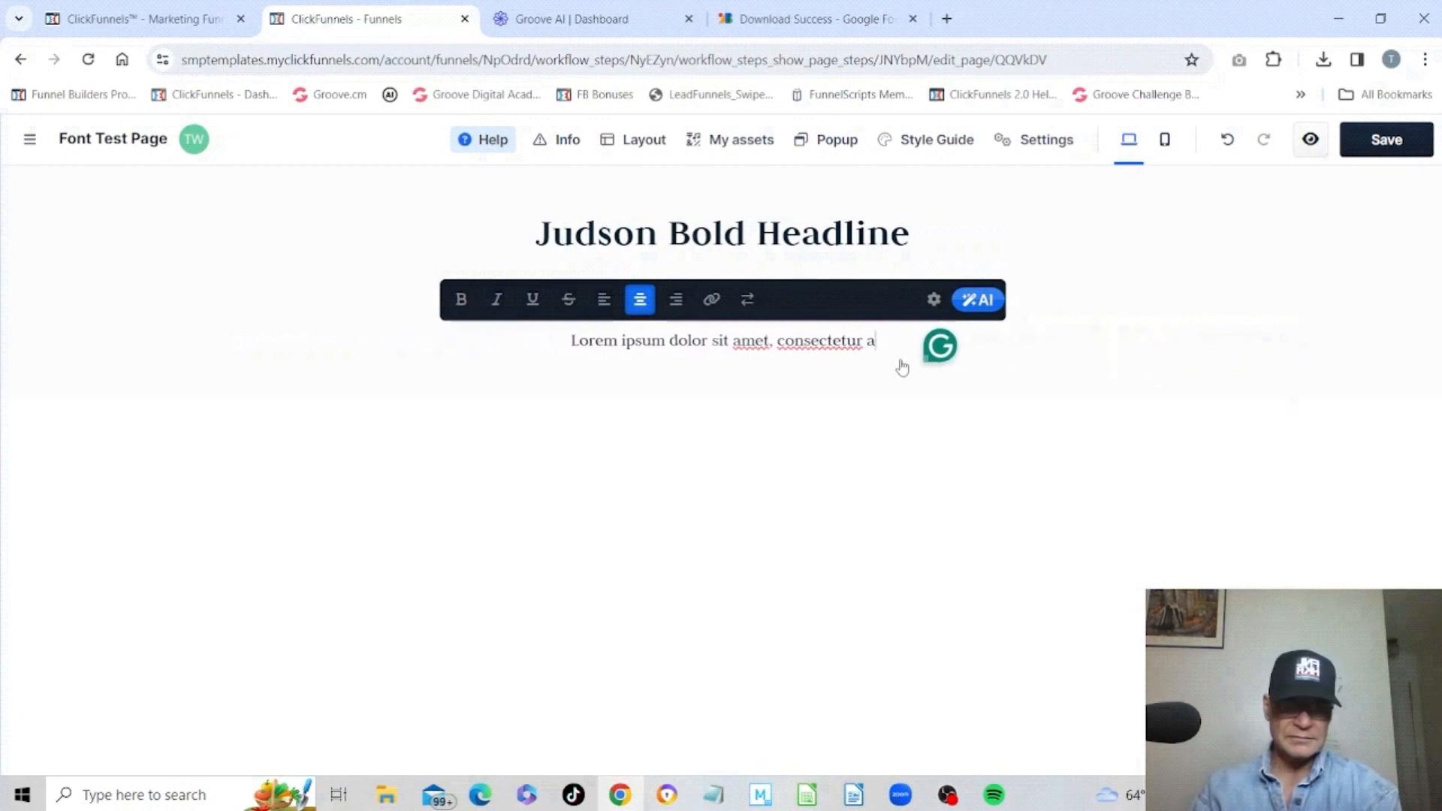
type("This")
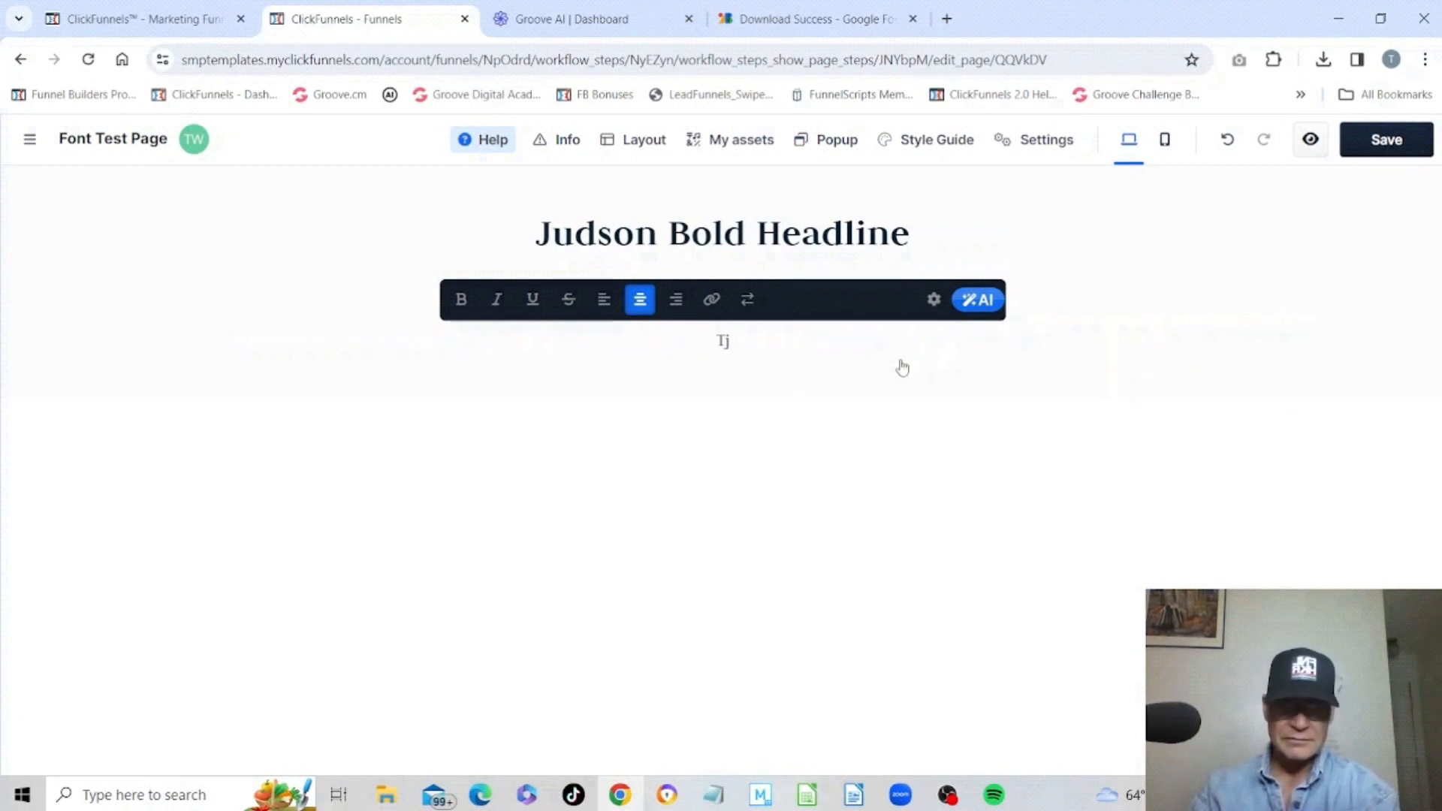
type(" is a smaple")
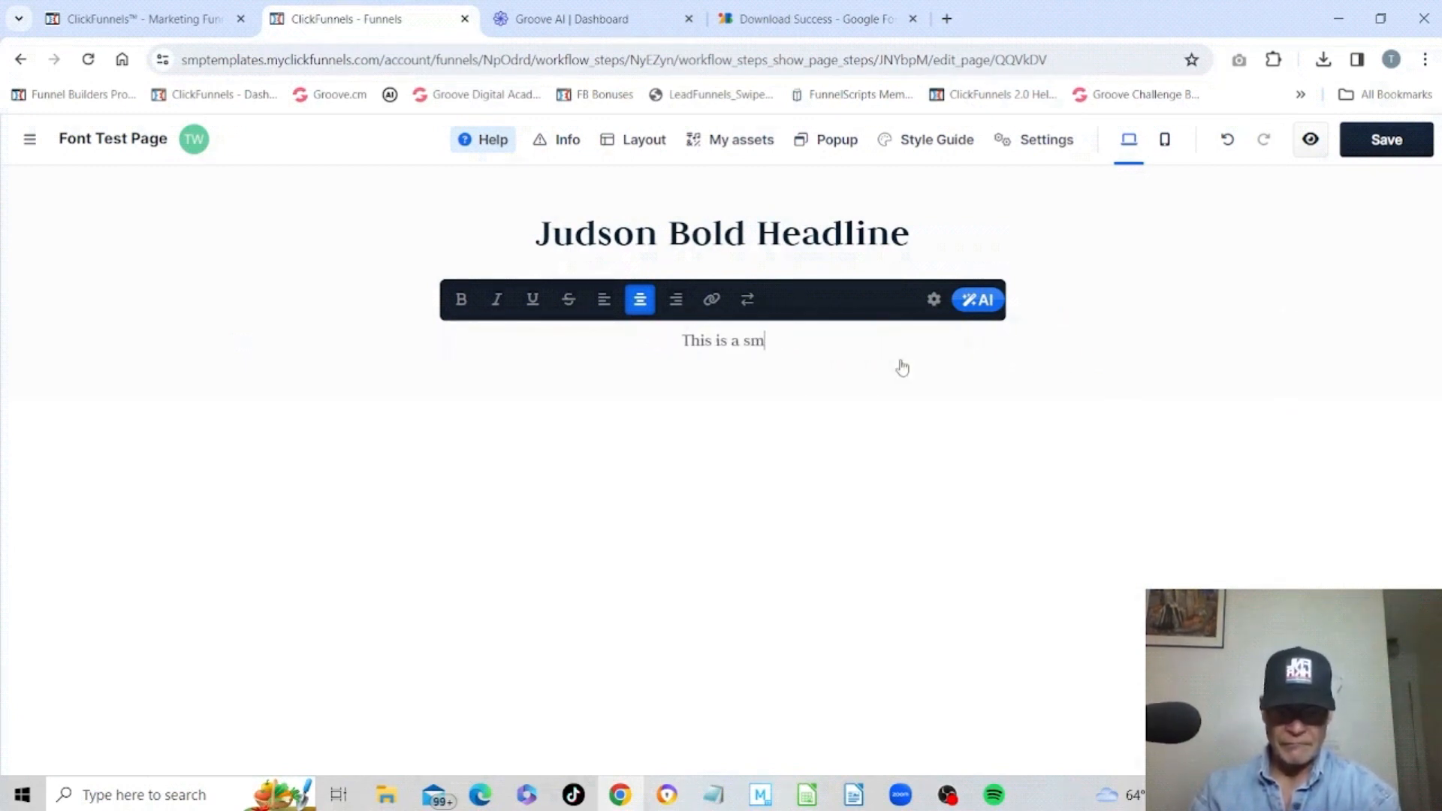
key("BackSpace")
key("BackSpace")
key("BackSpace")
key("BackSpace")
key("BackSpace")
type("ample")
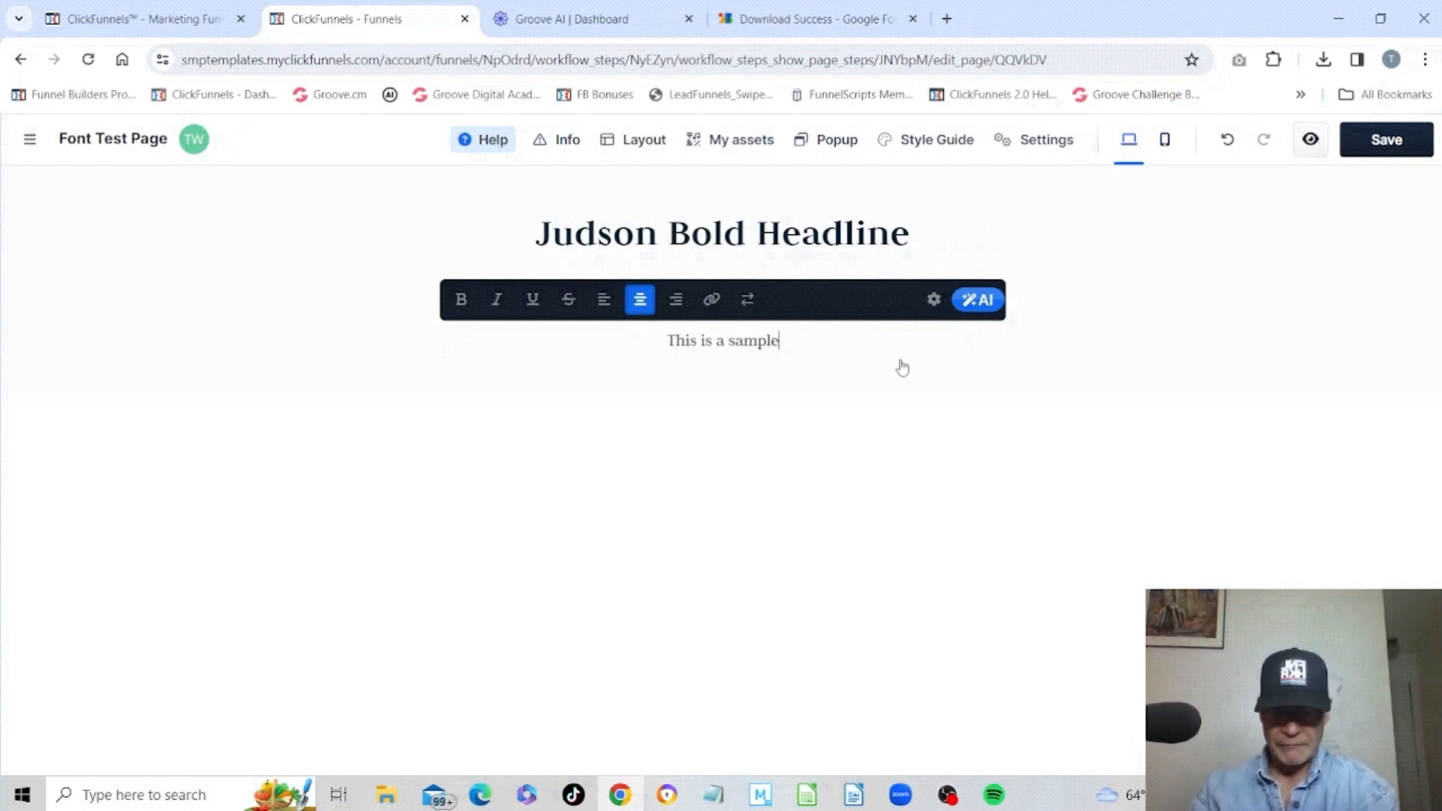
type(" of Judson ")
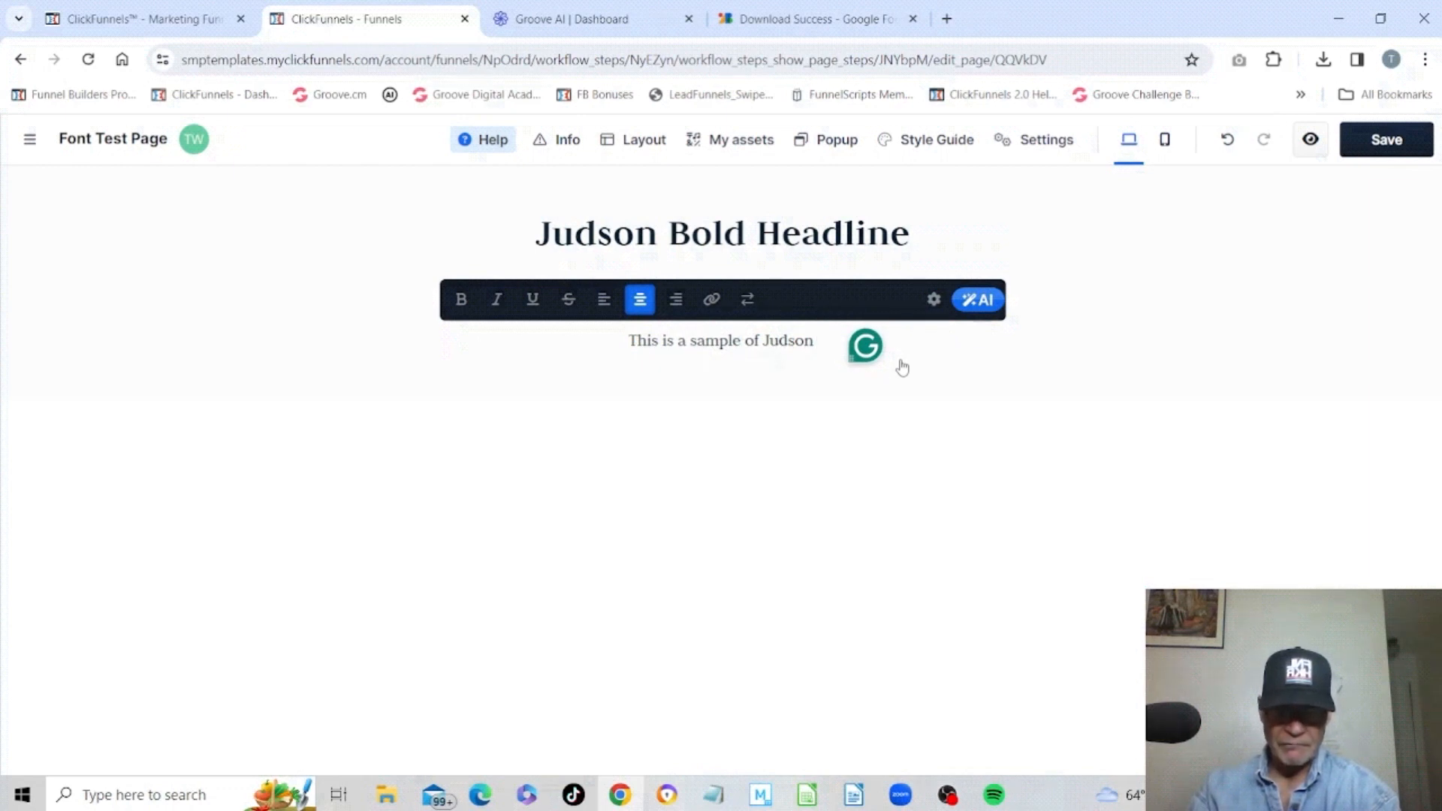
type("font.")
Switch the paragraph's font size unit to px and set the size to 28 px.
left_click(935, 299)
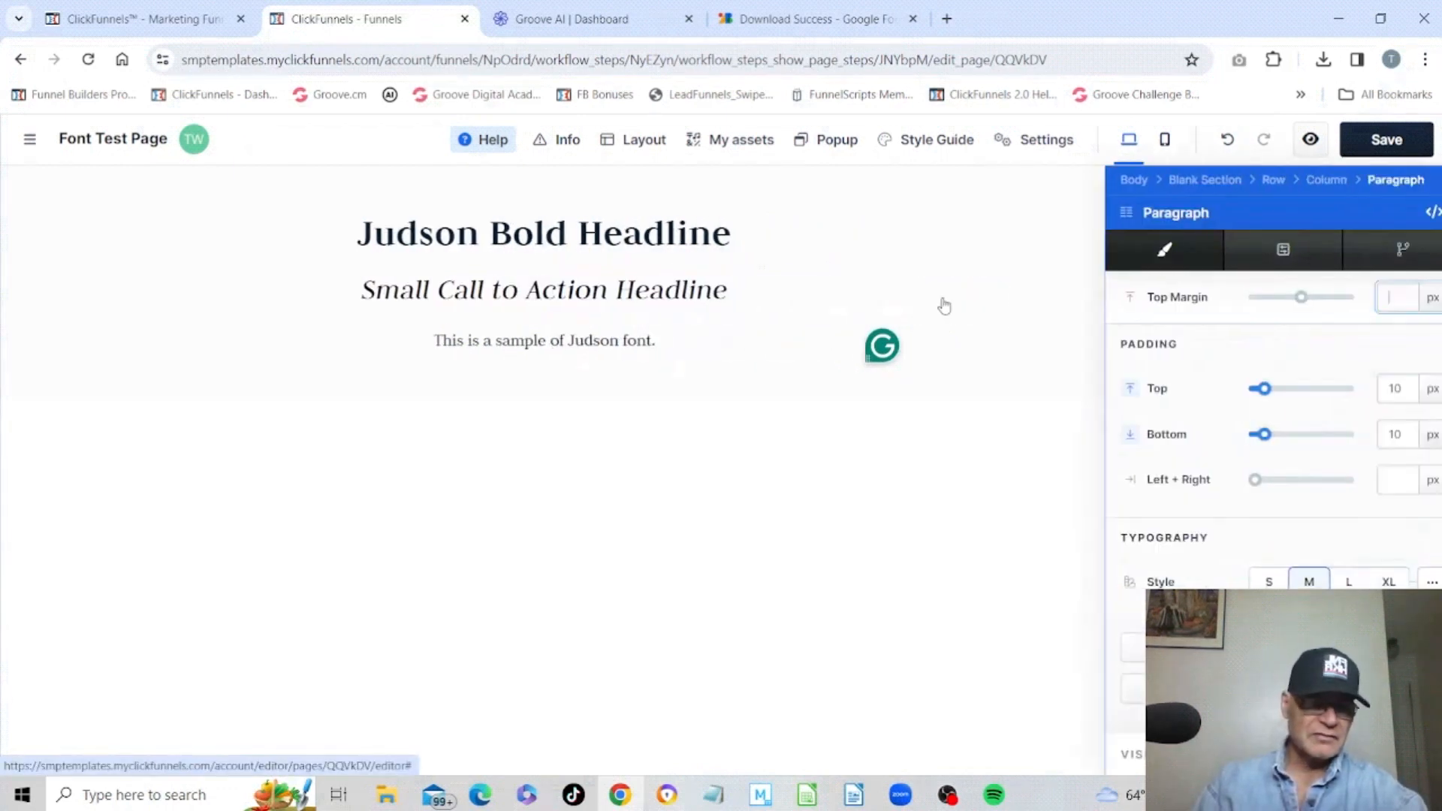
scroll(1269, 480, "down", 5)
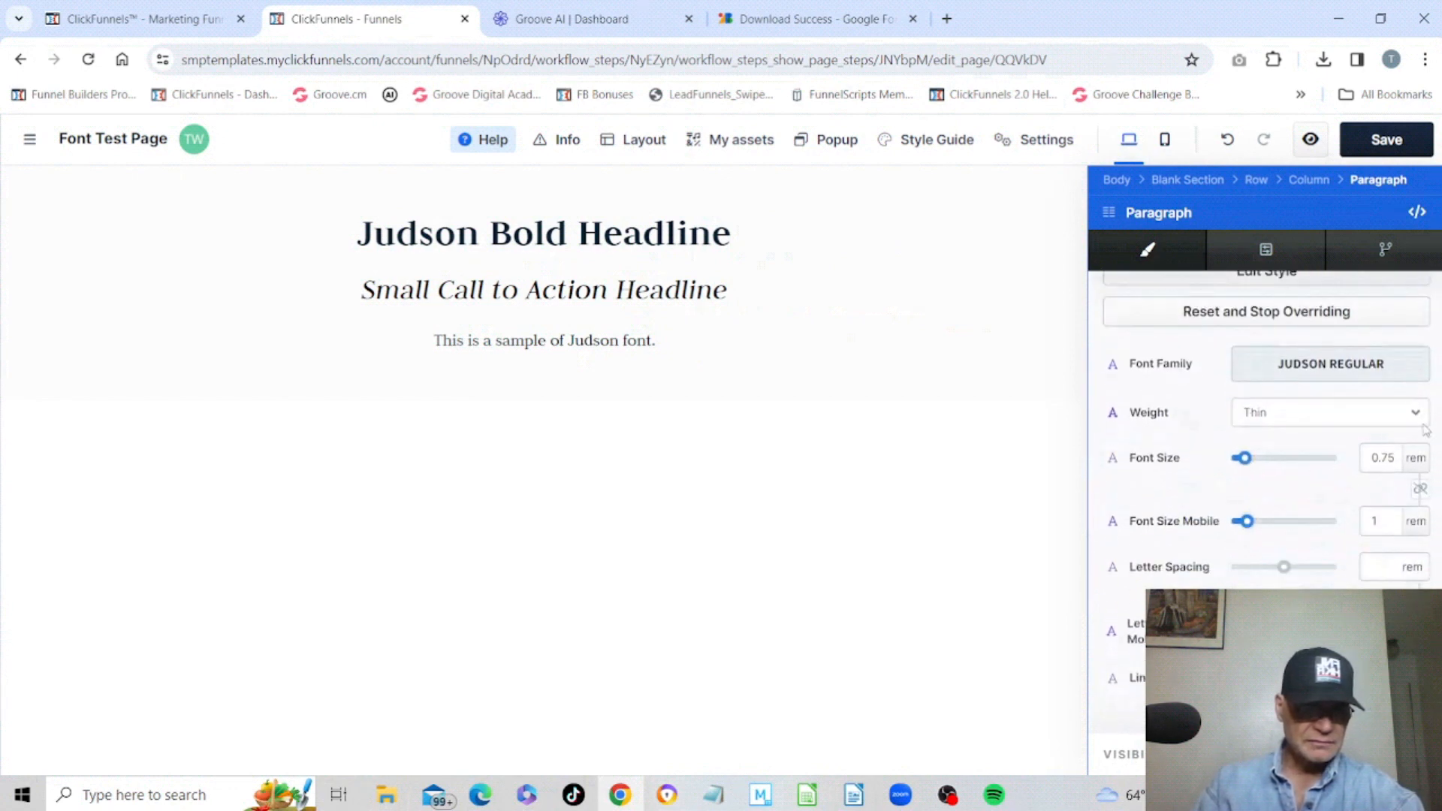
left_click(1415, 458)
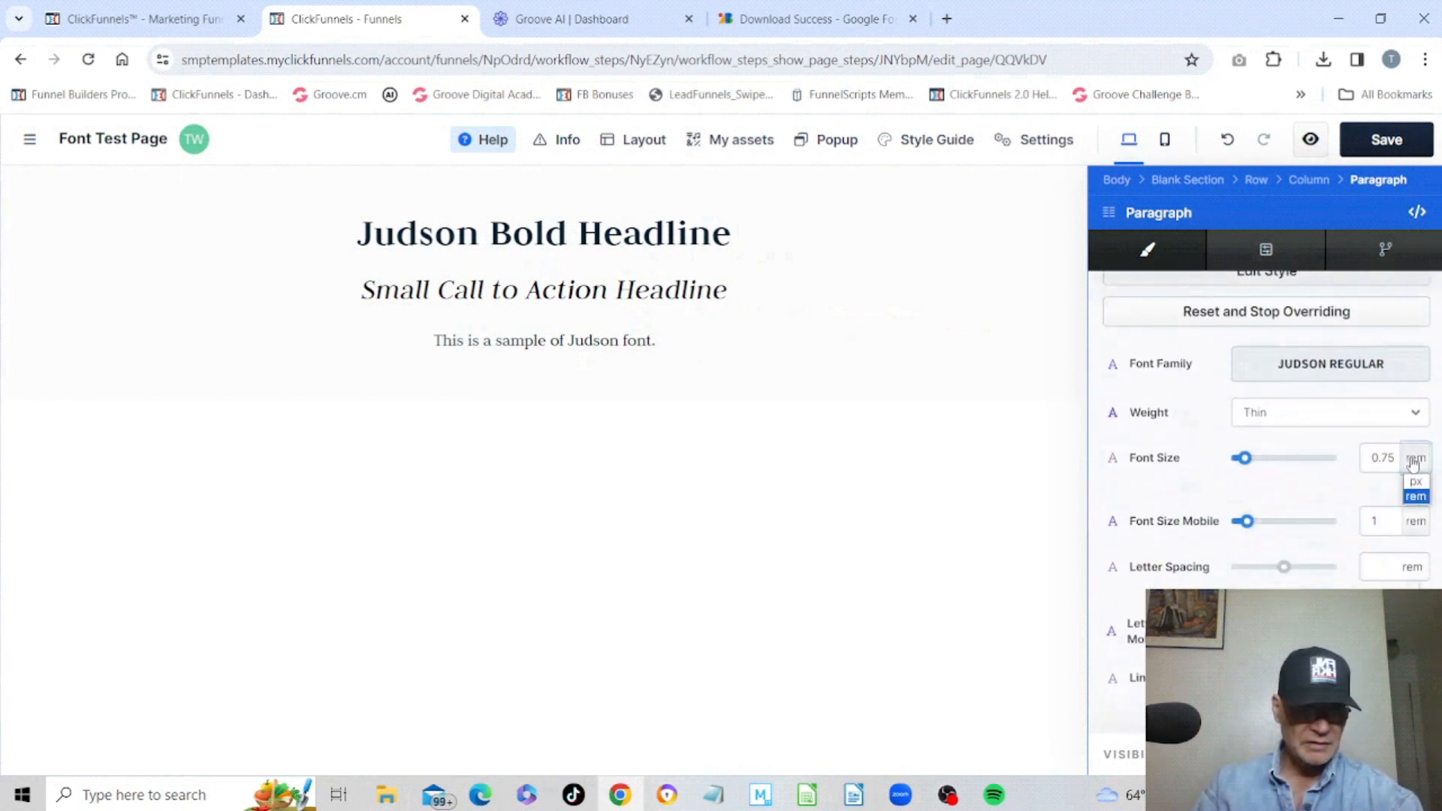
left_click(1415, 488)
left_click_drag(1249, 463, 1267, 463)
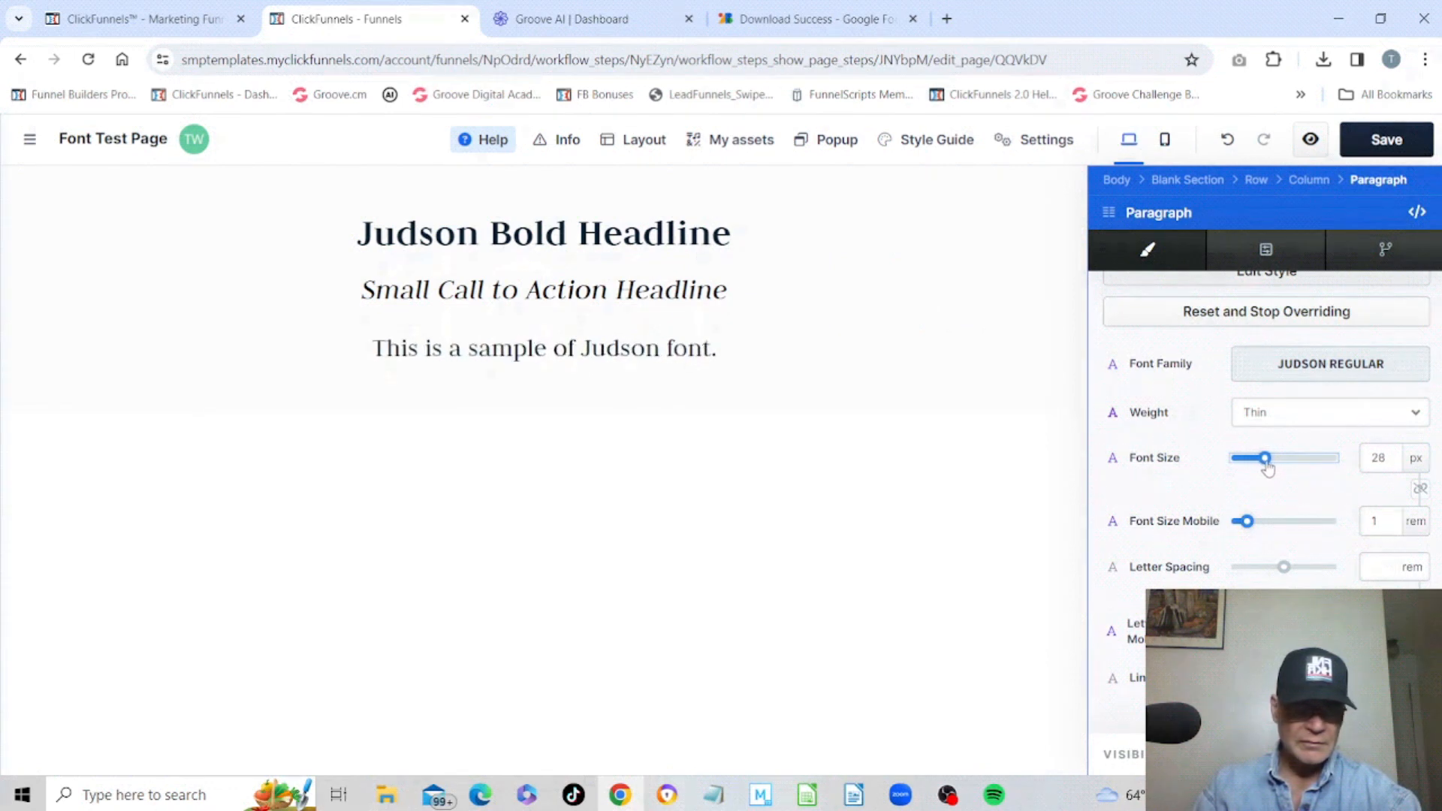
Try the paragraph's font weight at Bold and at Light.
left_click(1306, 418)
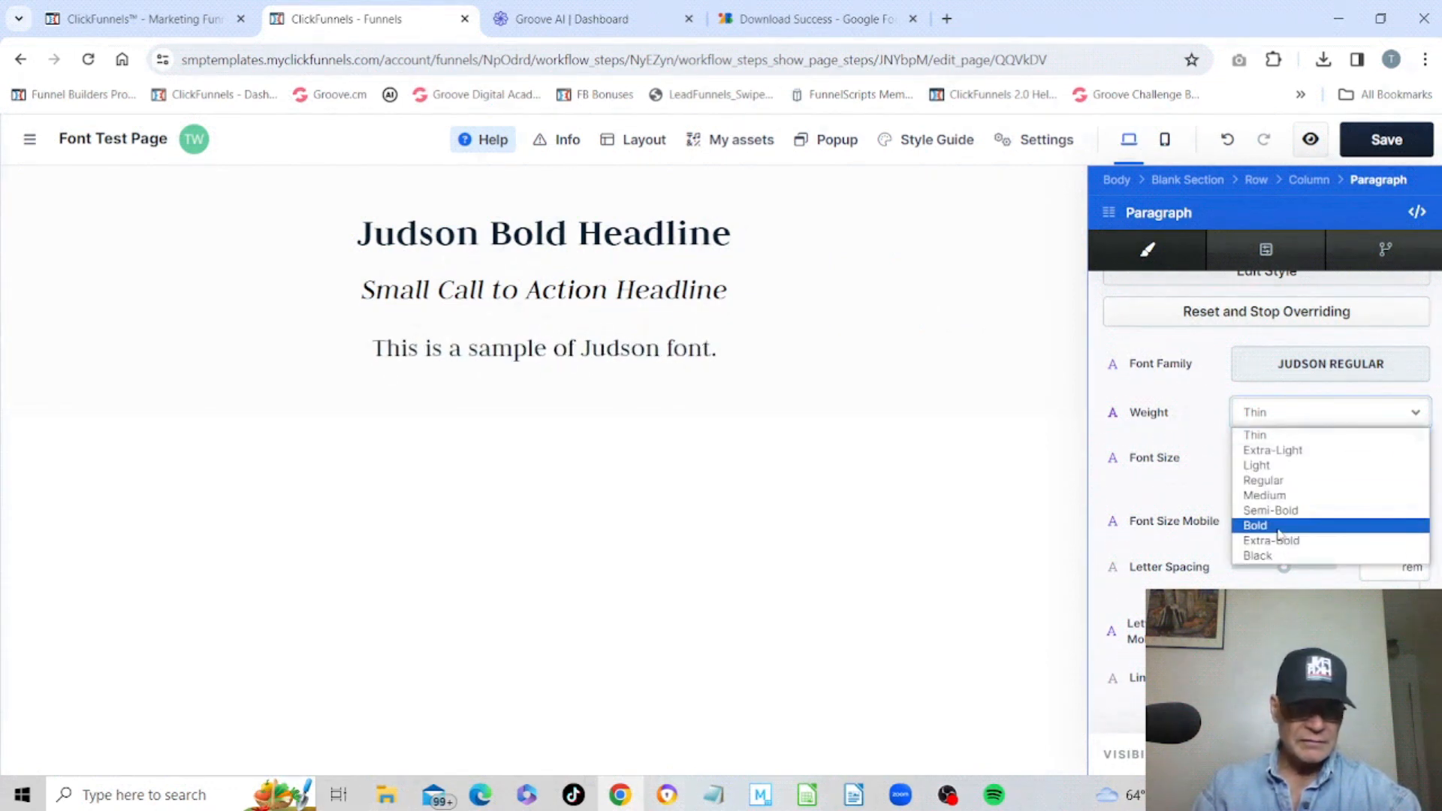
left_click(1279, 527)
left_click(1327, 417)
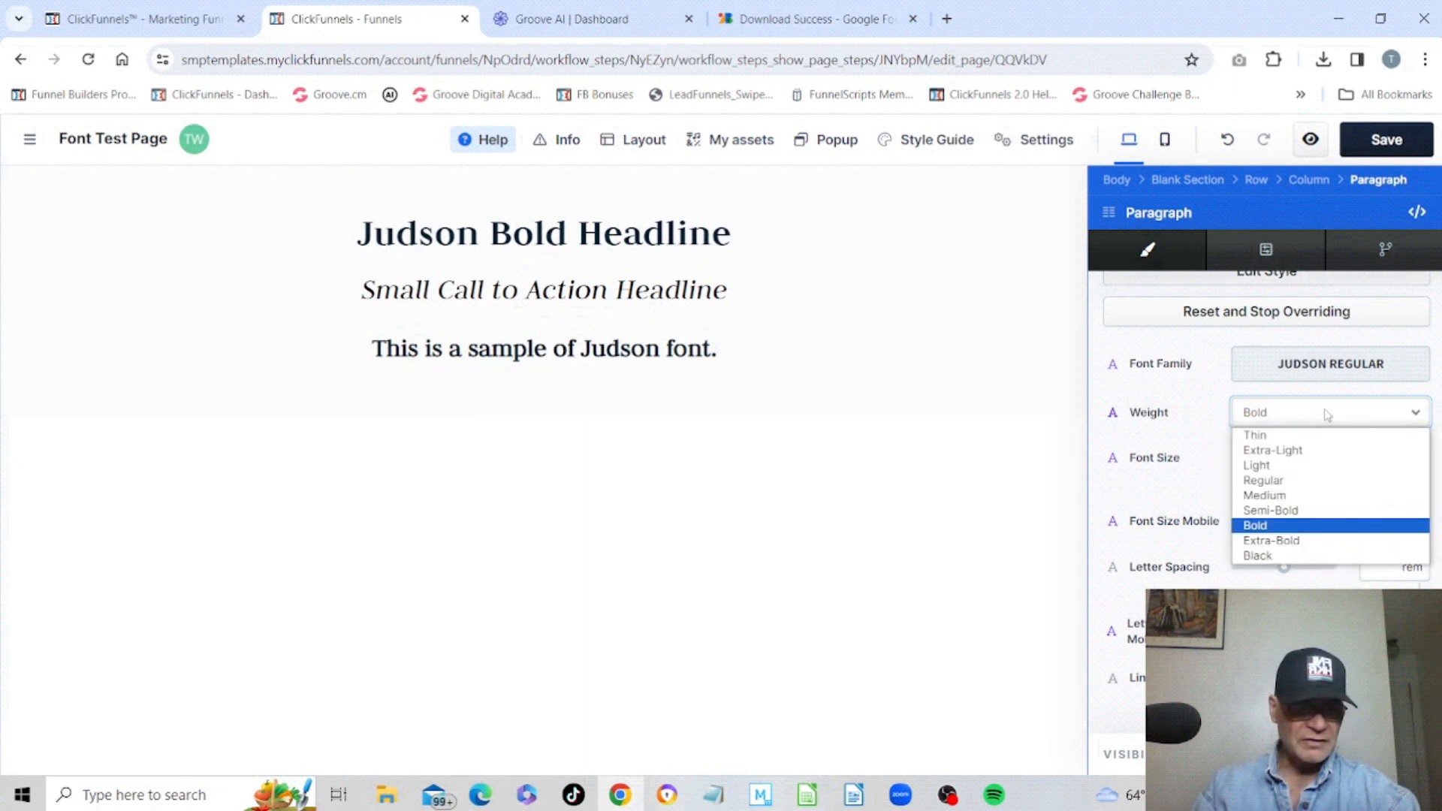
left_click(1277, 469)
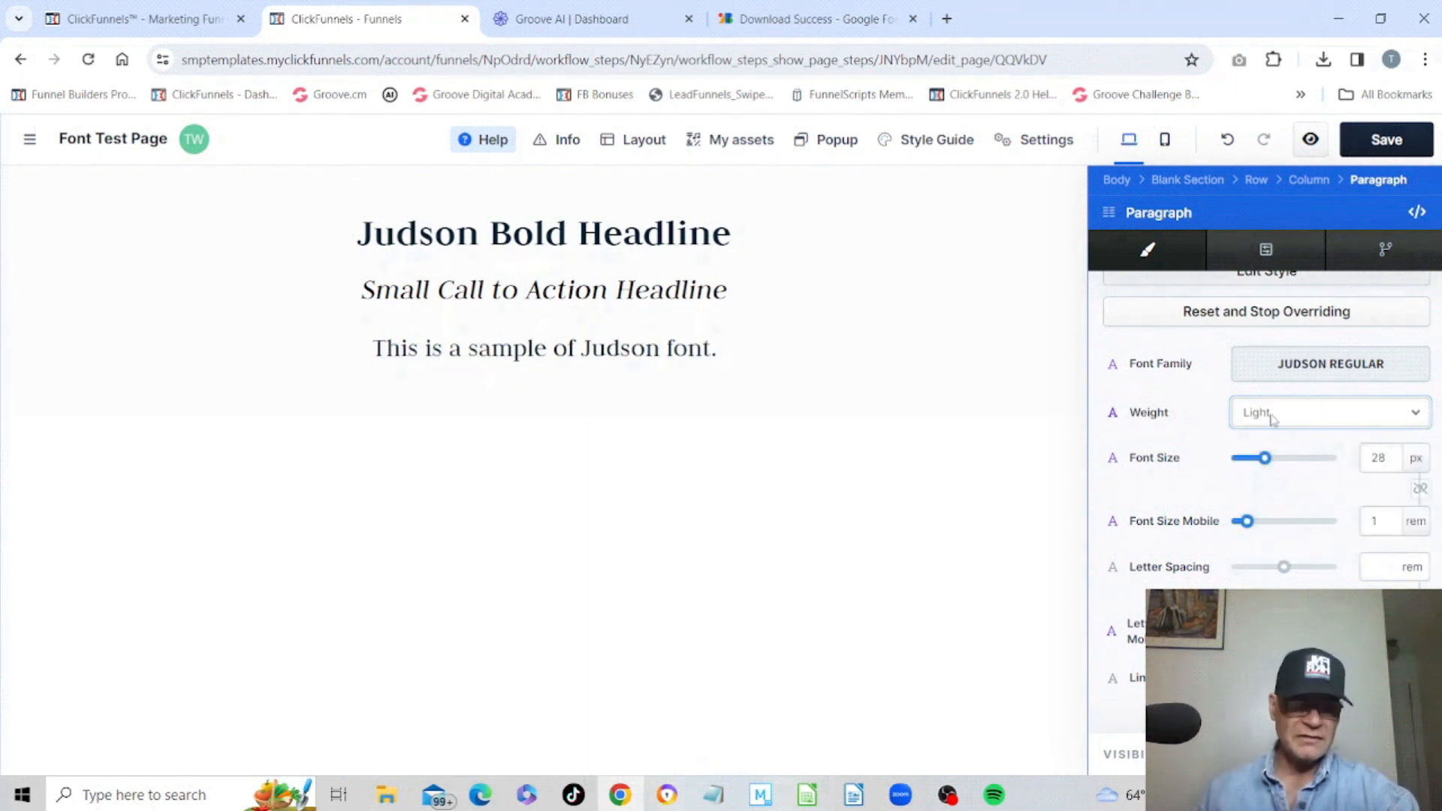
Set the paragraph's font weight to Medium.
left_click(1273, 419)
left_click(1292, 497)
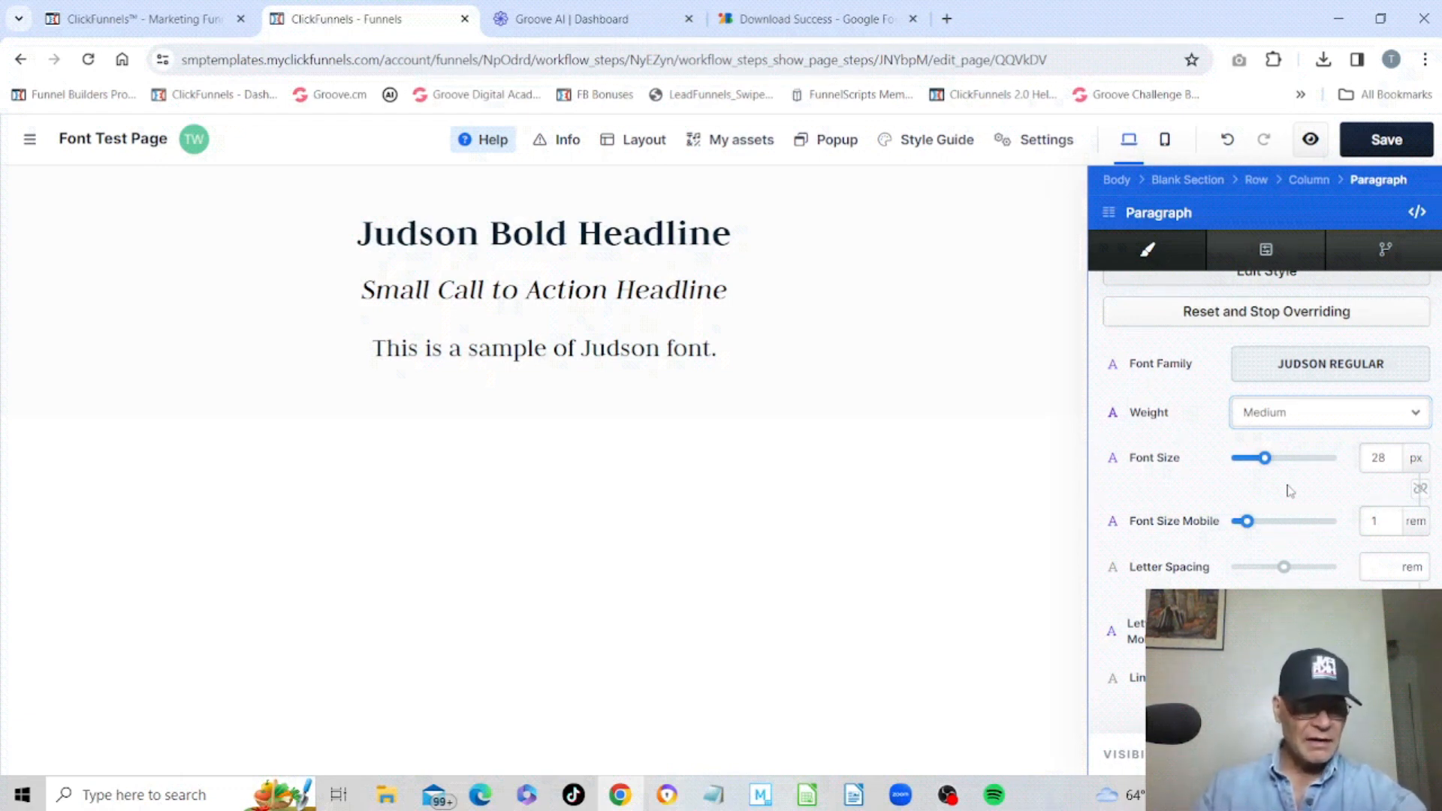
left_click(944, 386)
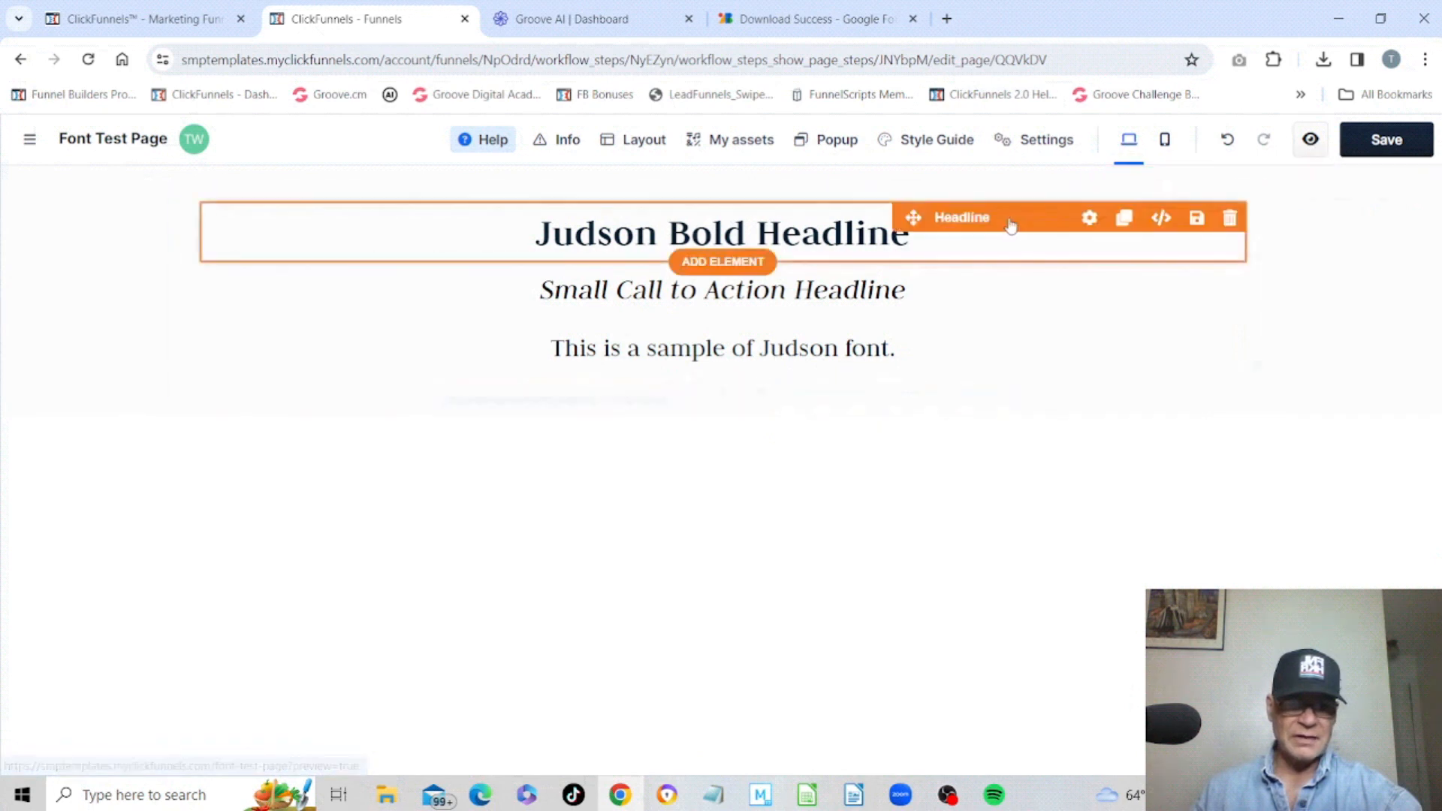
left_click(1088, 219)
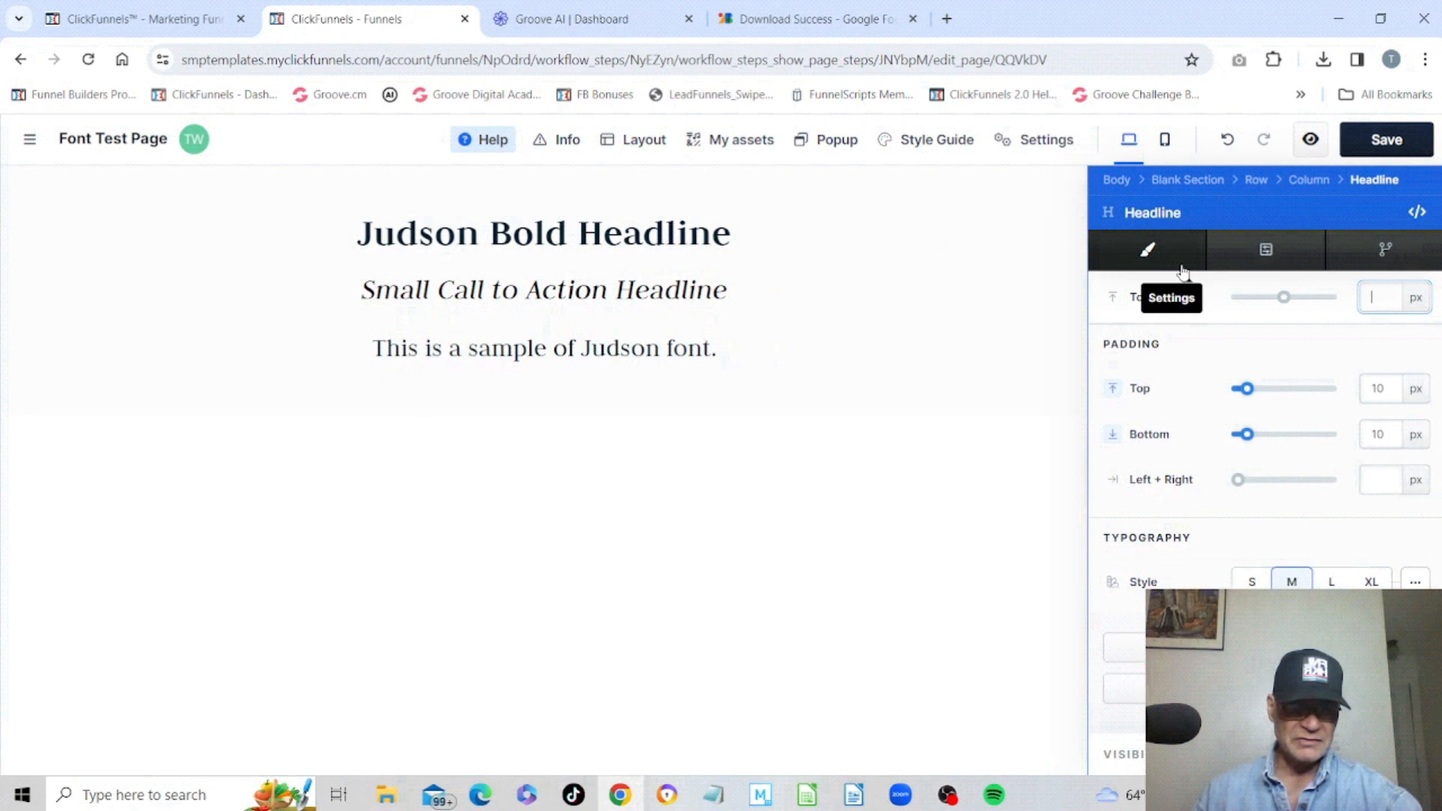
scroll(1236, 405, "down", 1)
left_click(846, 747)
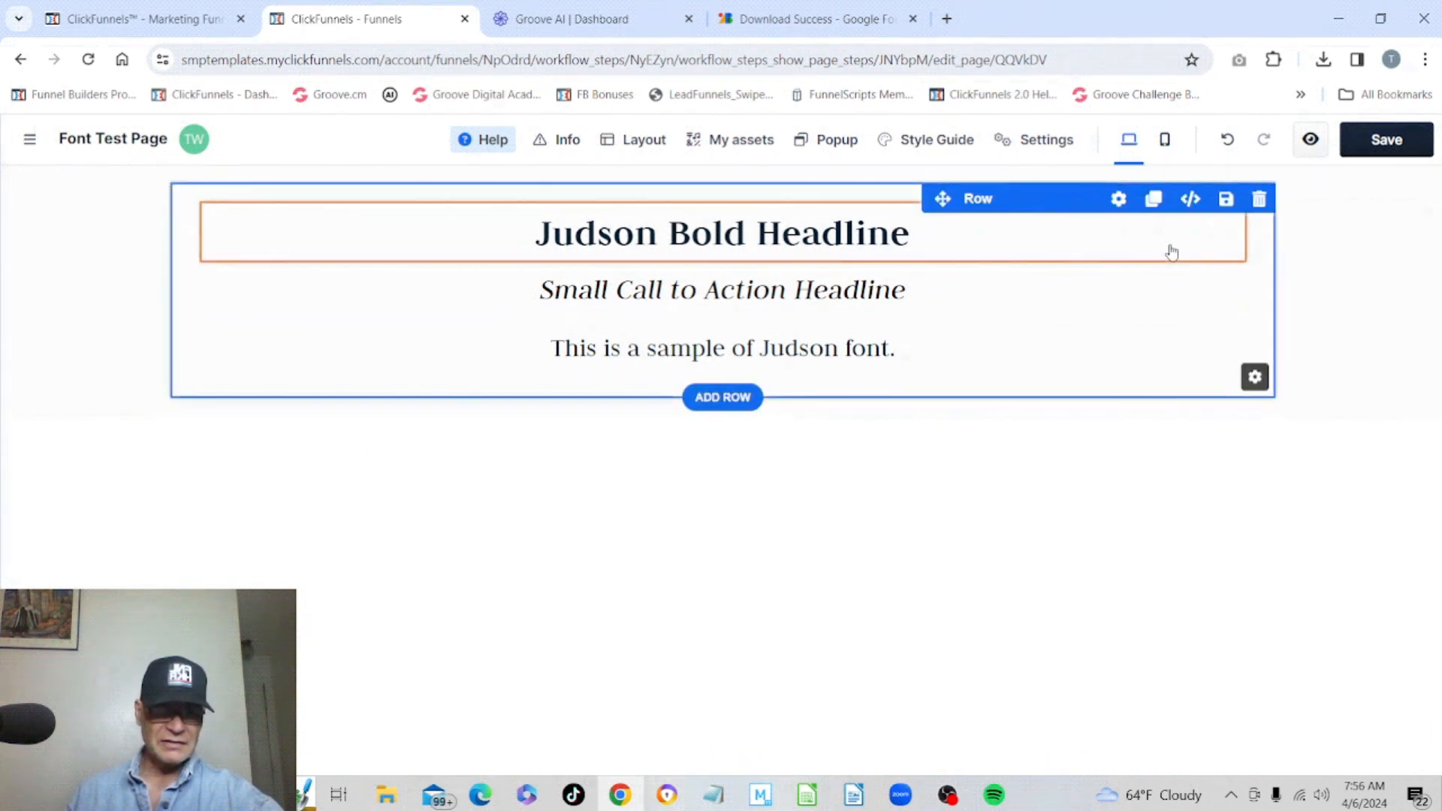
Open the headline's font family picker and browse through the available font list.
left_click(1091, 218)
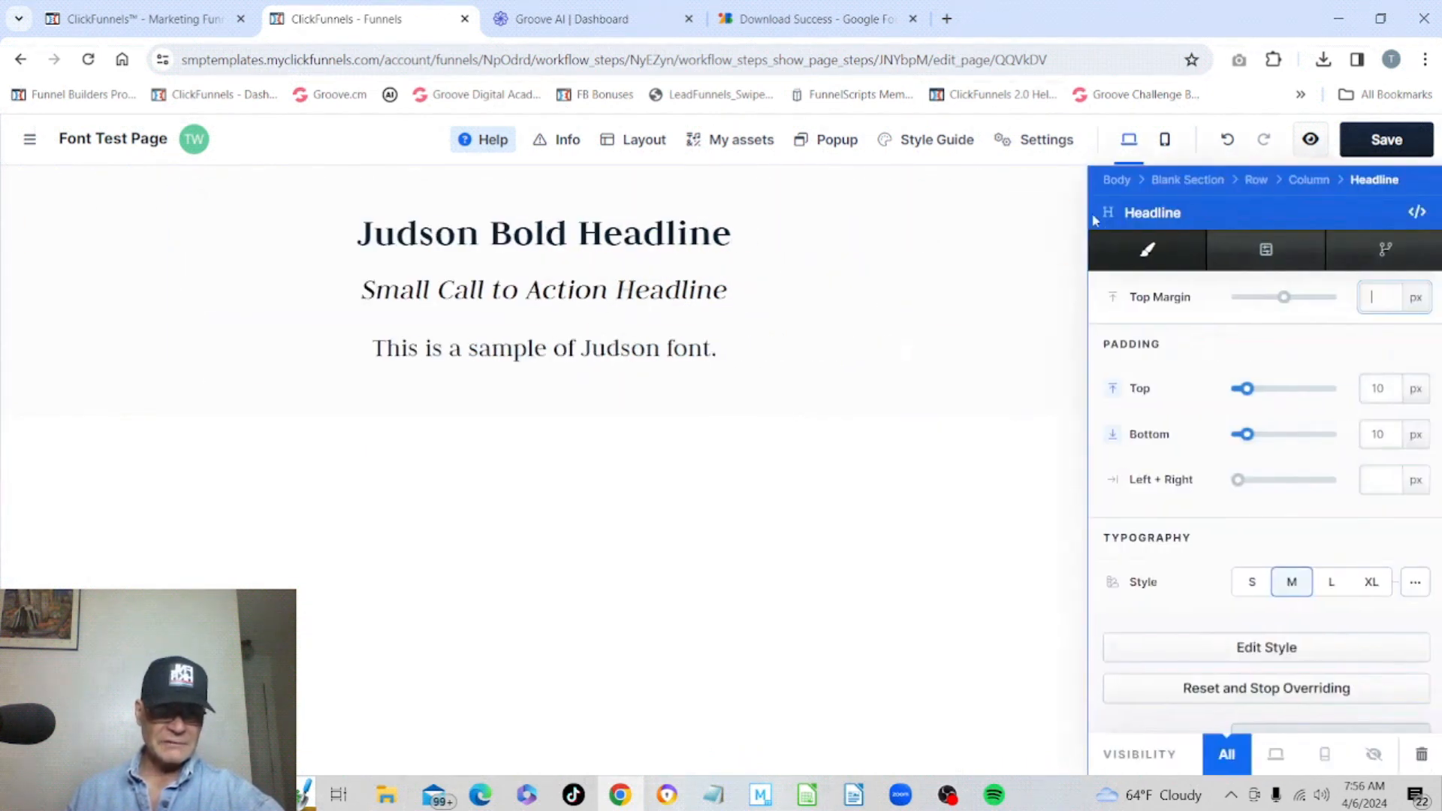
scroll(1226, 389, "down", 4)
scroll(1227, 394, "down", 1)
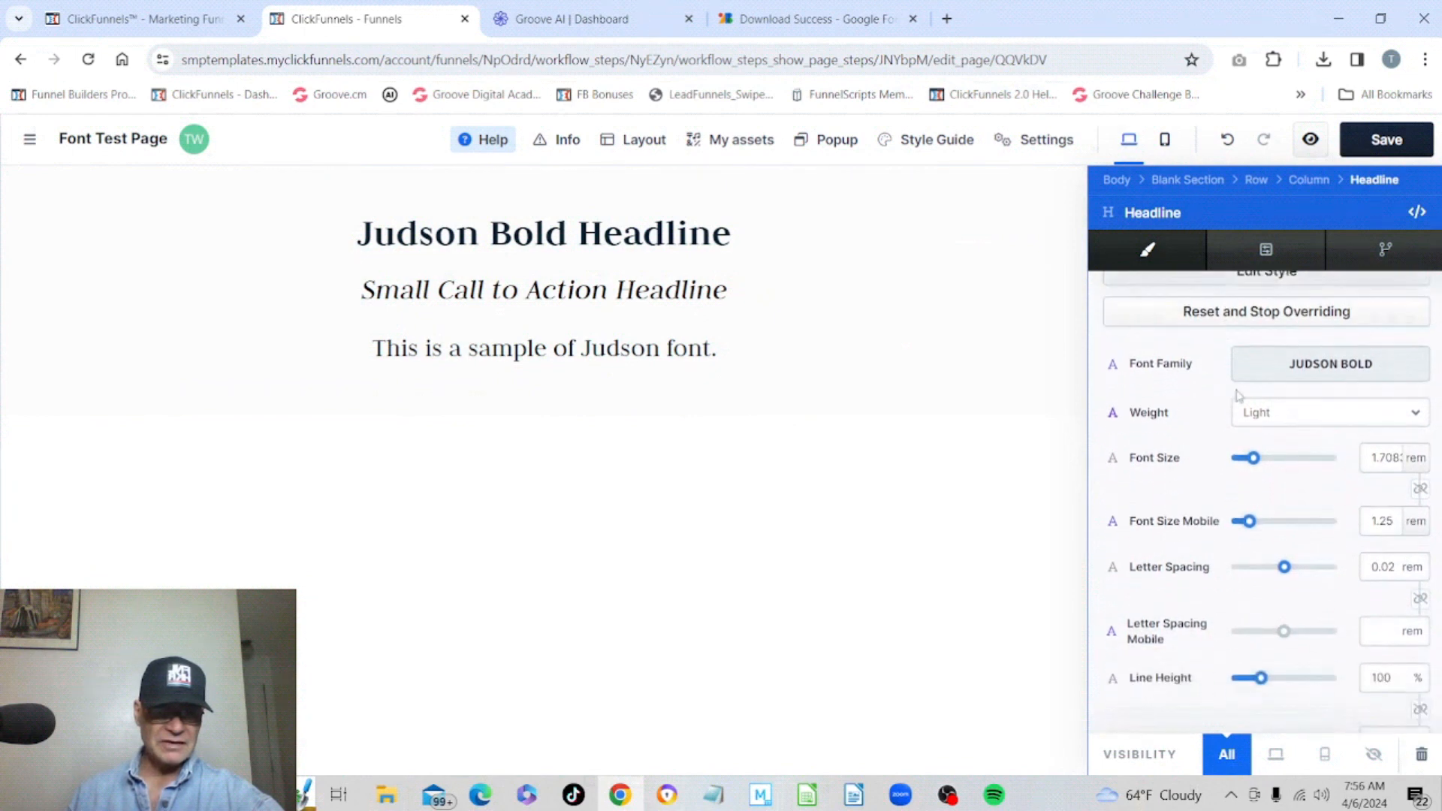
left_click(1338, 367)
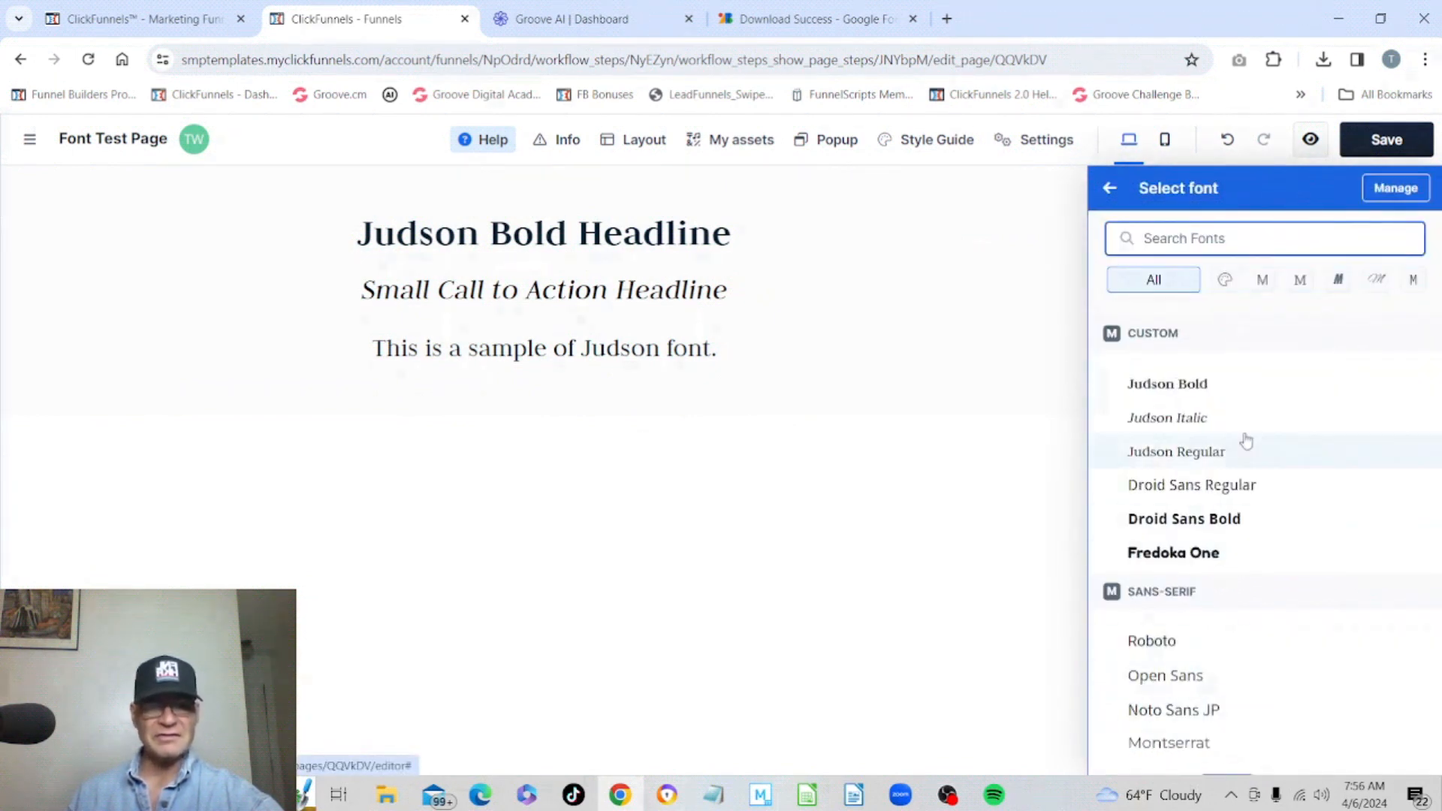
scroll(1312, 404, "down", 15)
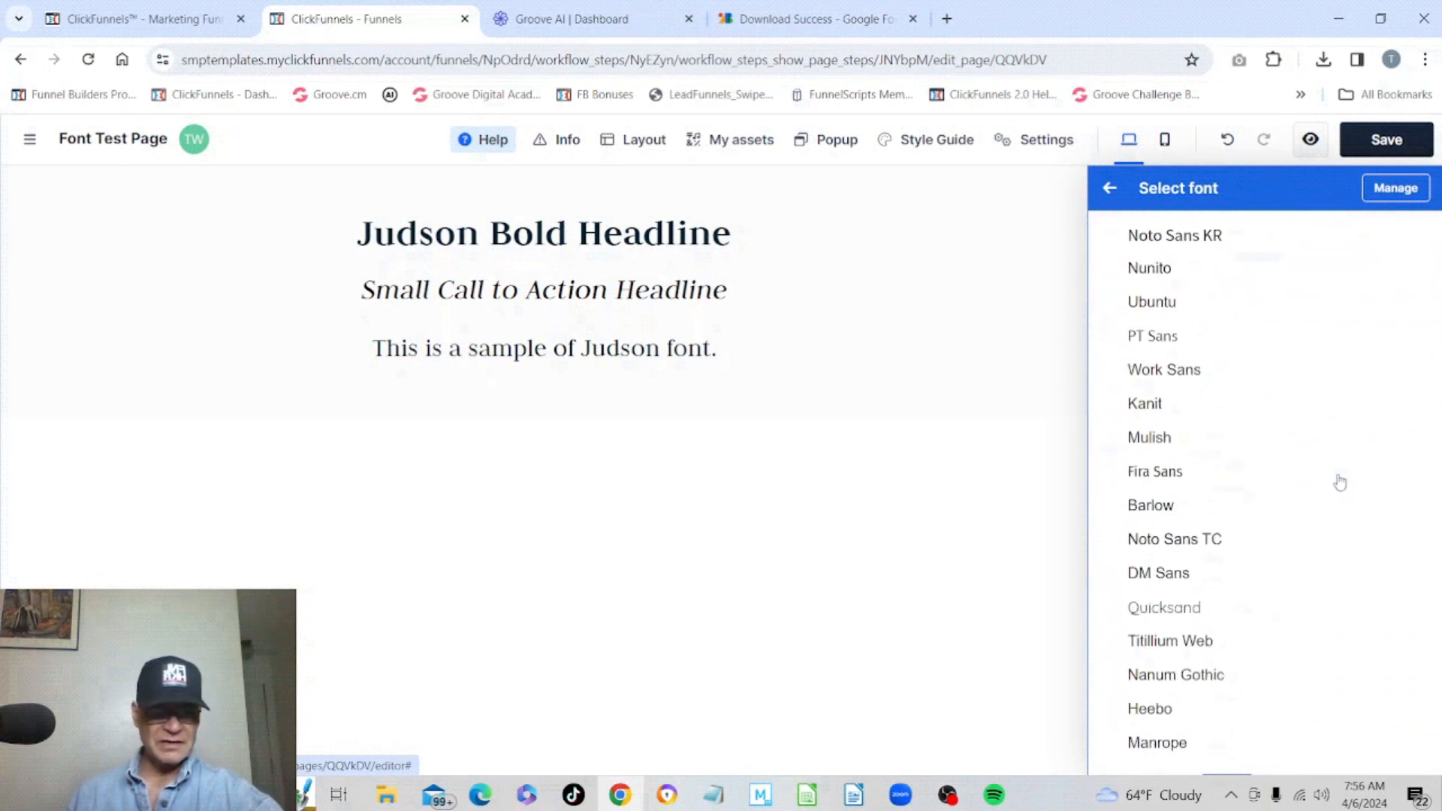
scroll(1340, 483, "down", 20)
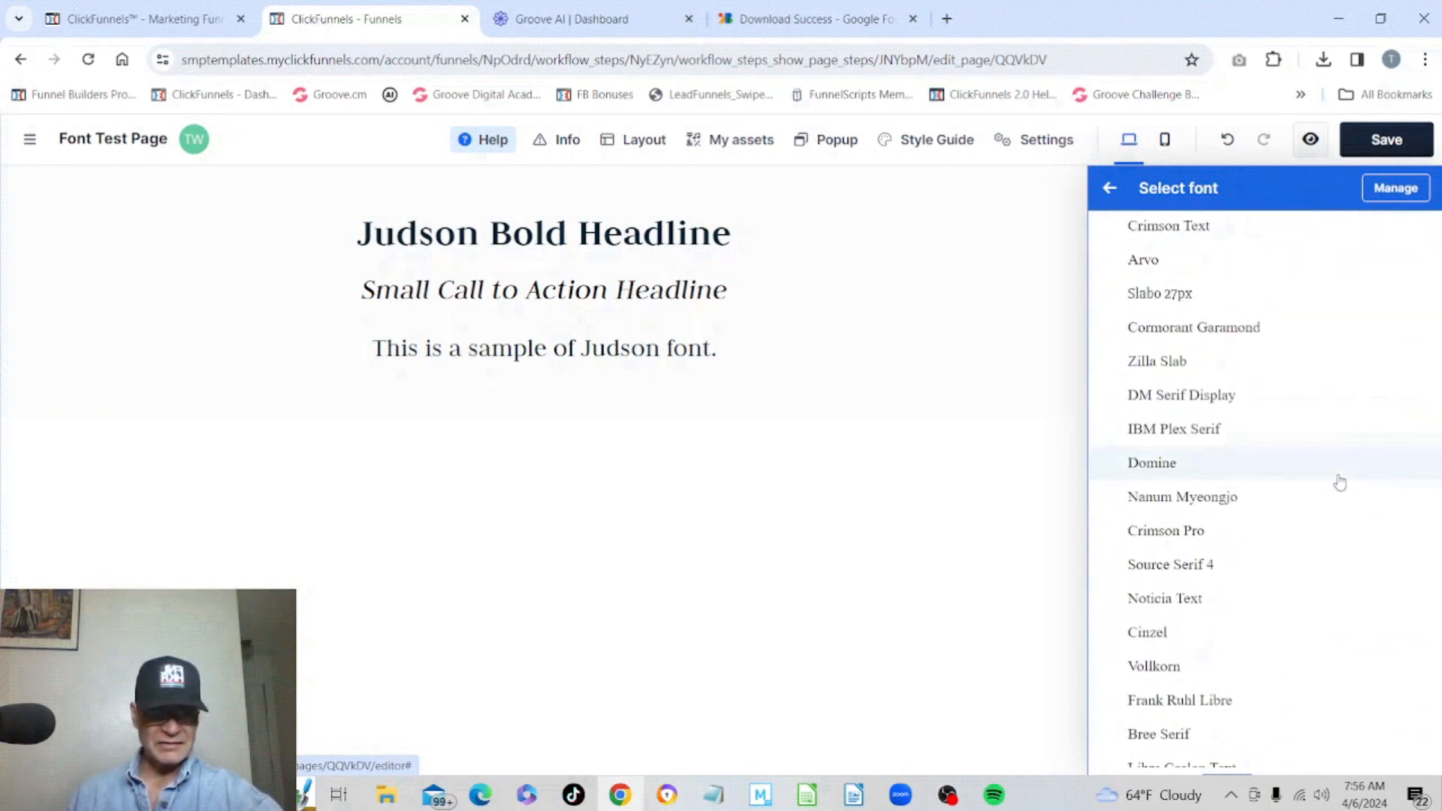
scroll(1340, 483, "up", 4)
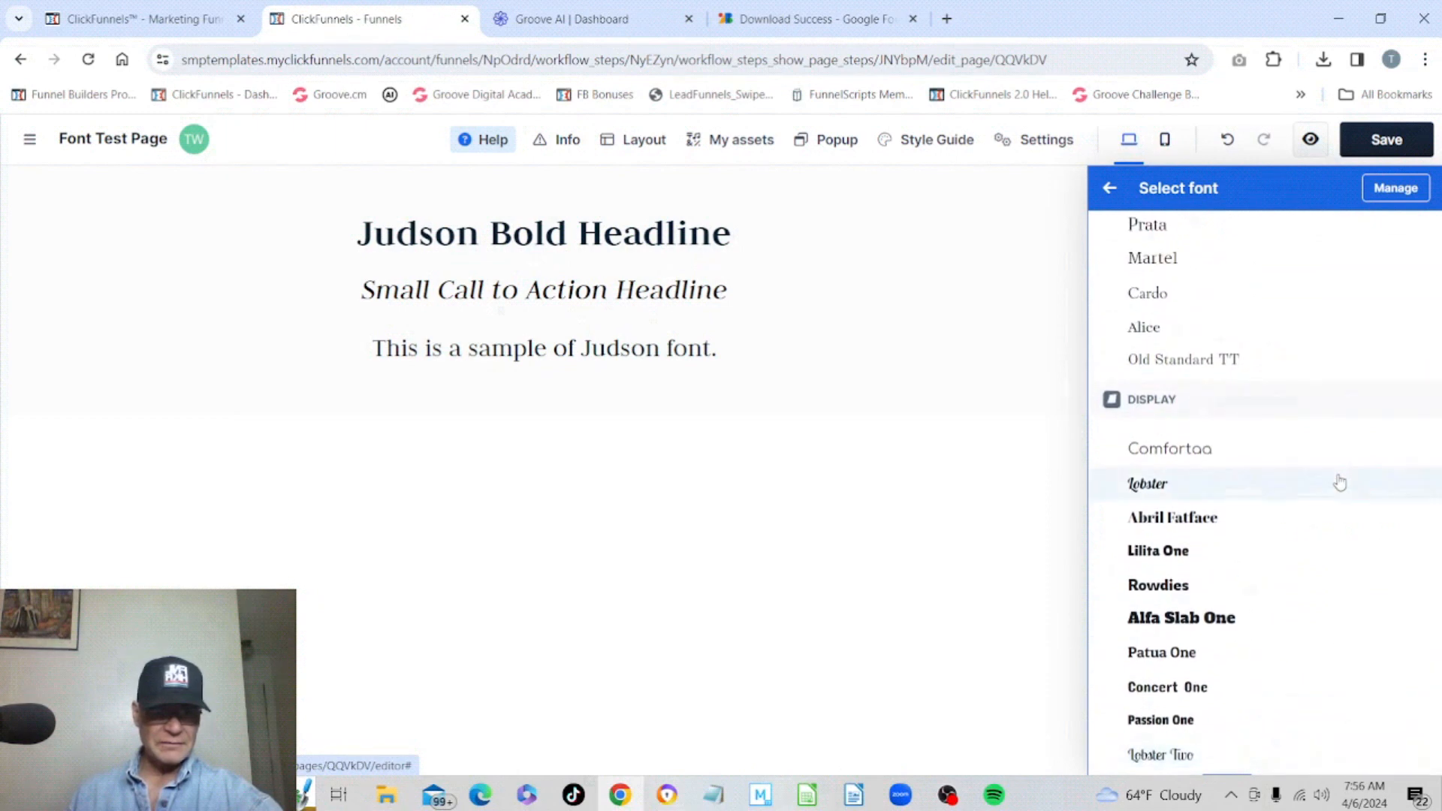
scroll(1340, 483, "up", 5)
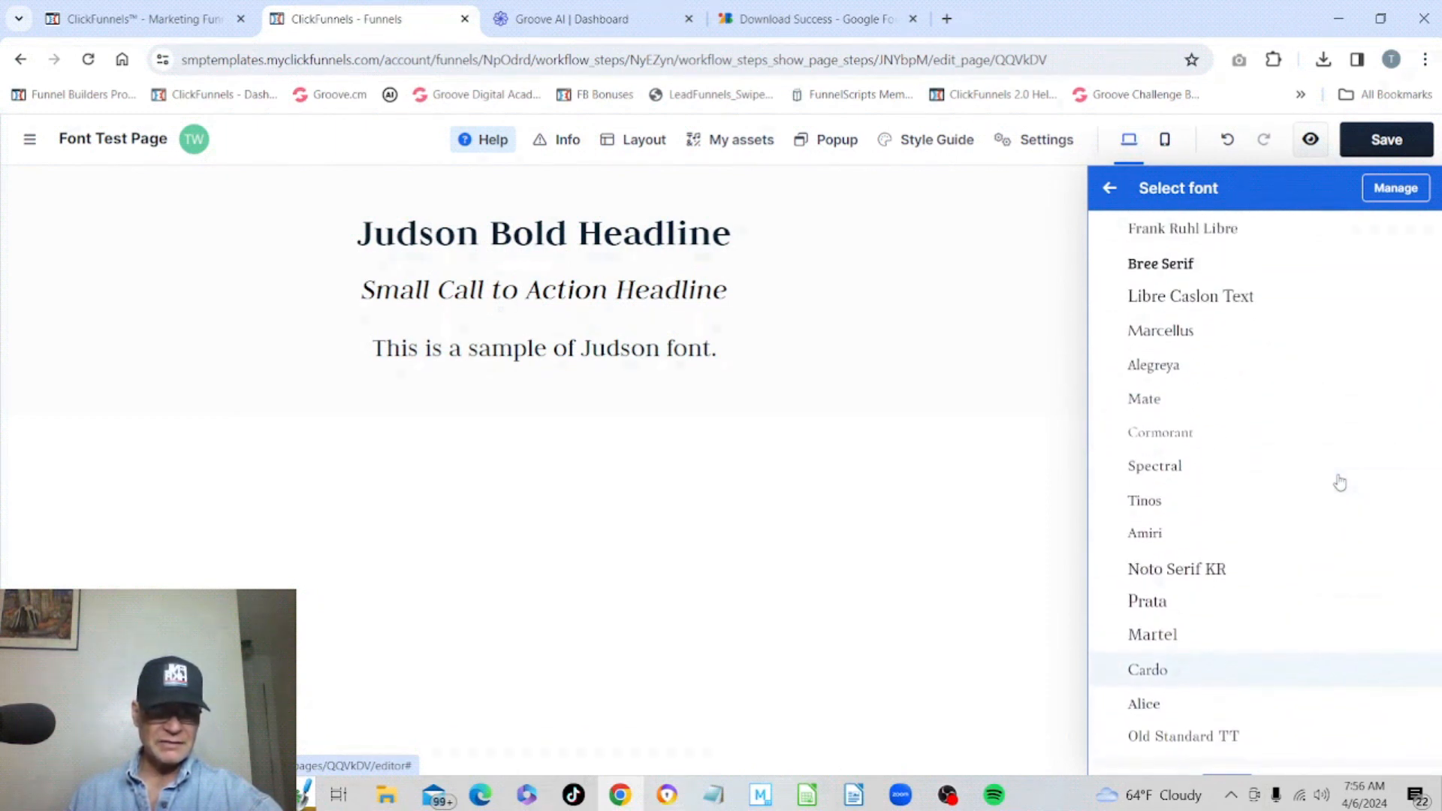
scroll(1340, 483, "up", 10)
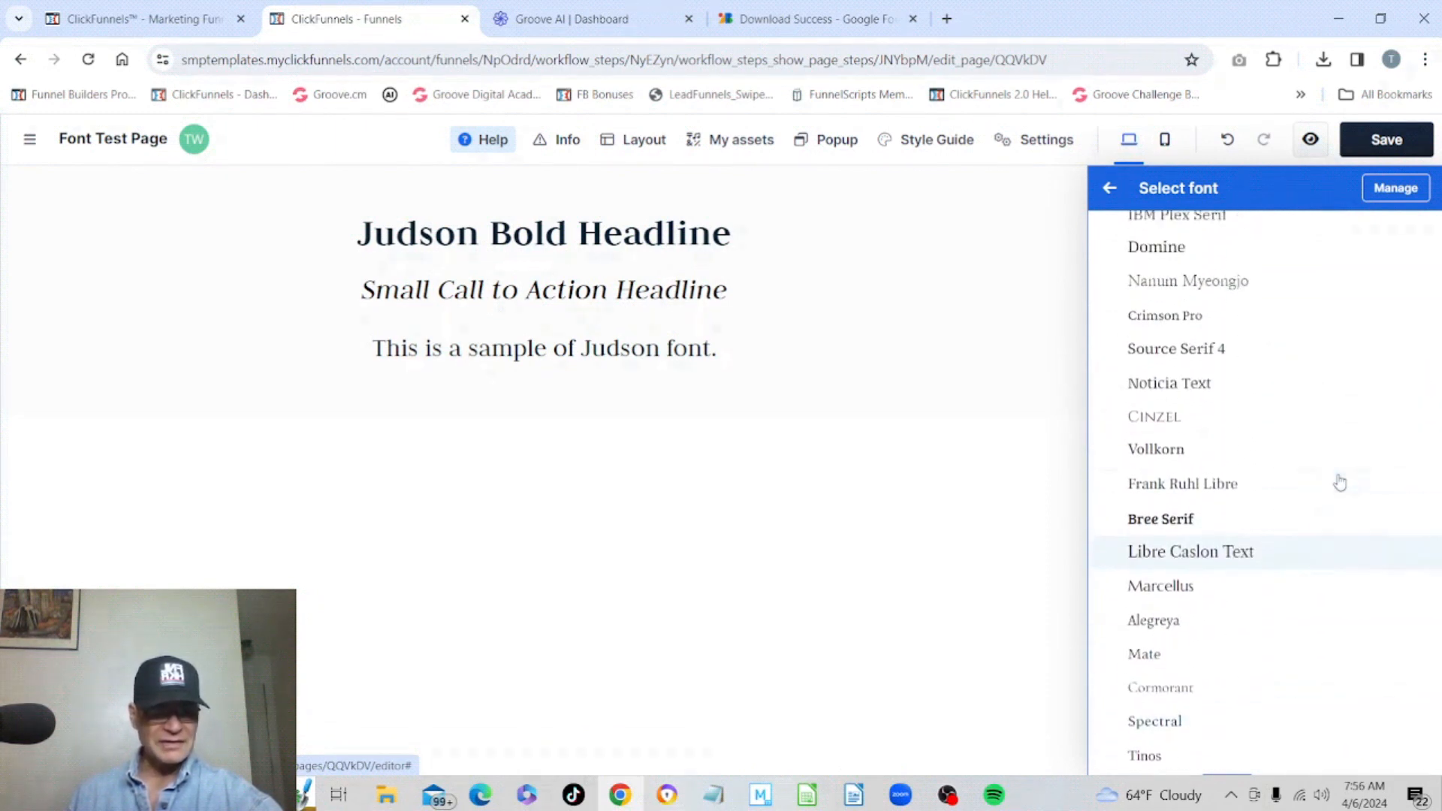
scroll(1340, 483, "up", 12)
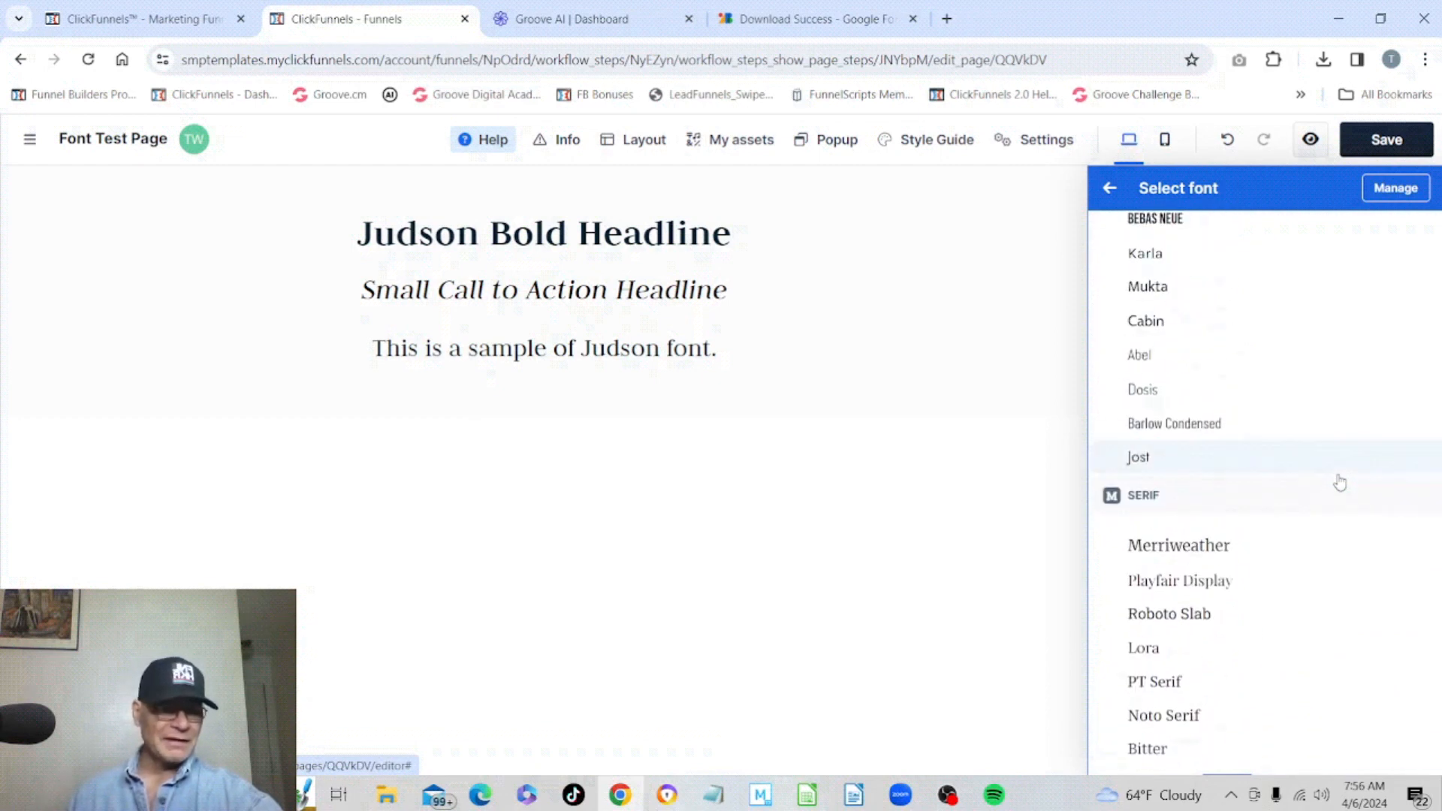
scroll(1340, 483, "up", 10)
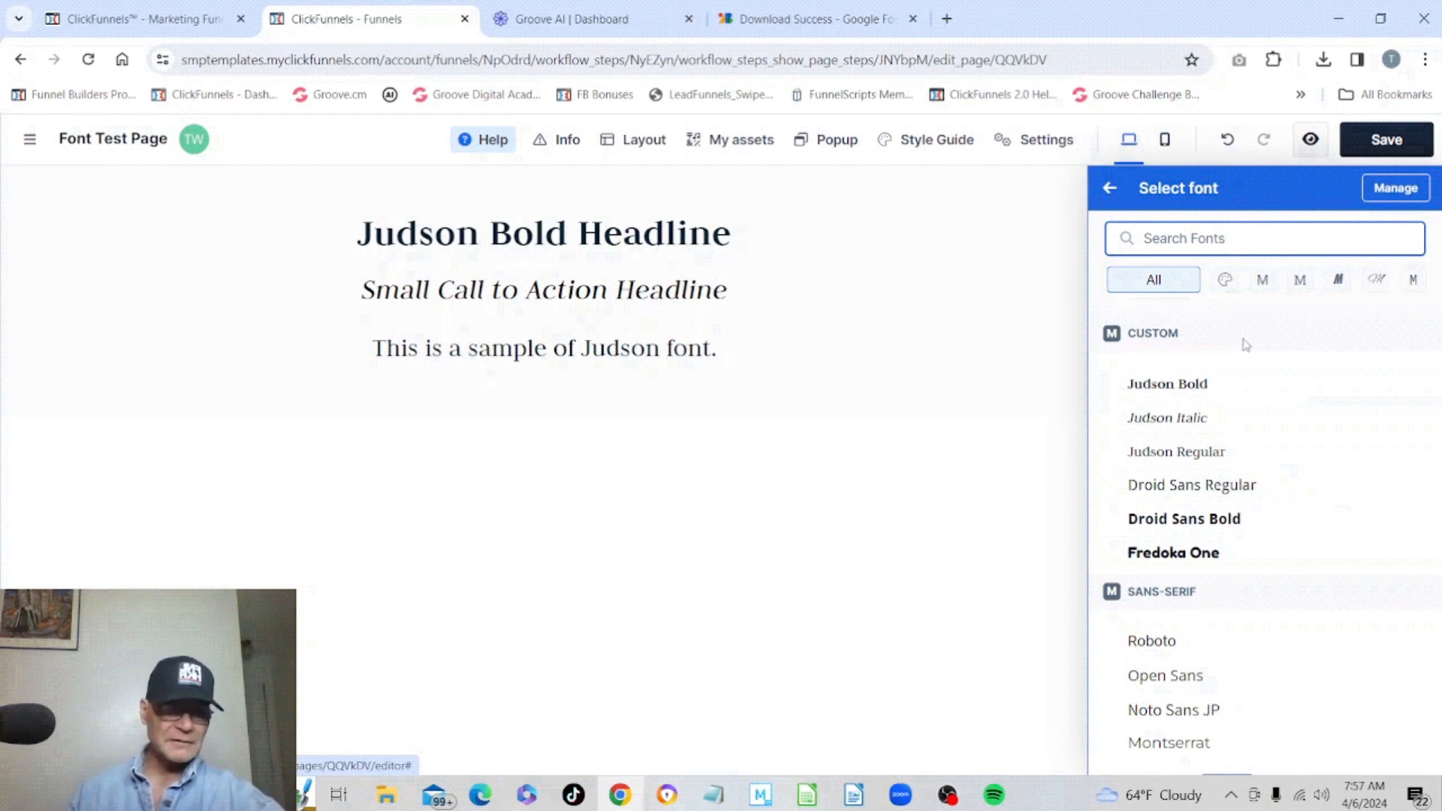
Search the font list for "popp" and clear the search again.
left_click(1204, 239)
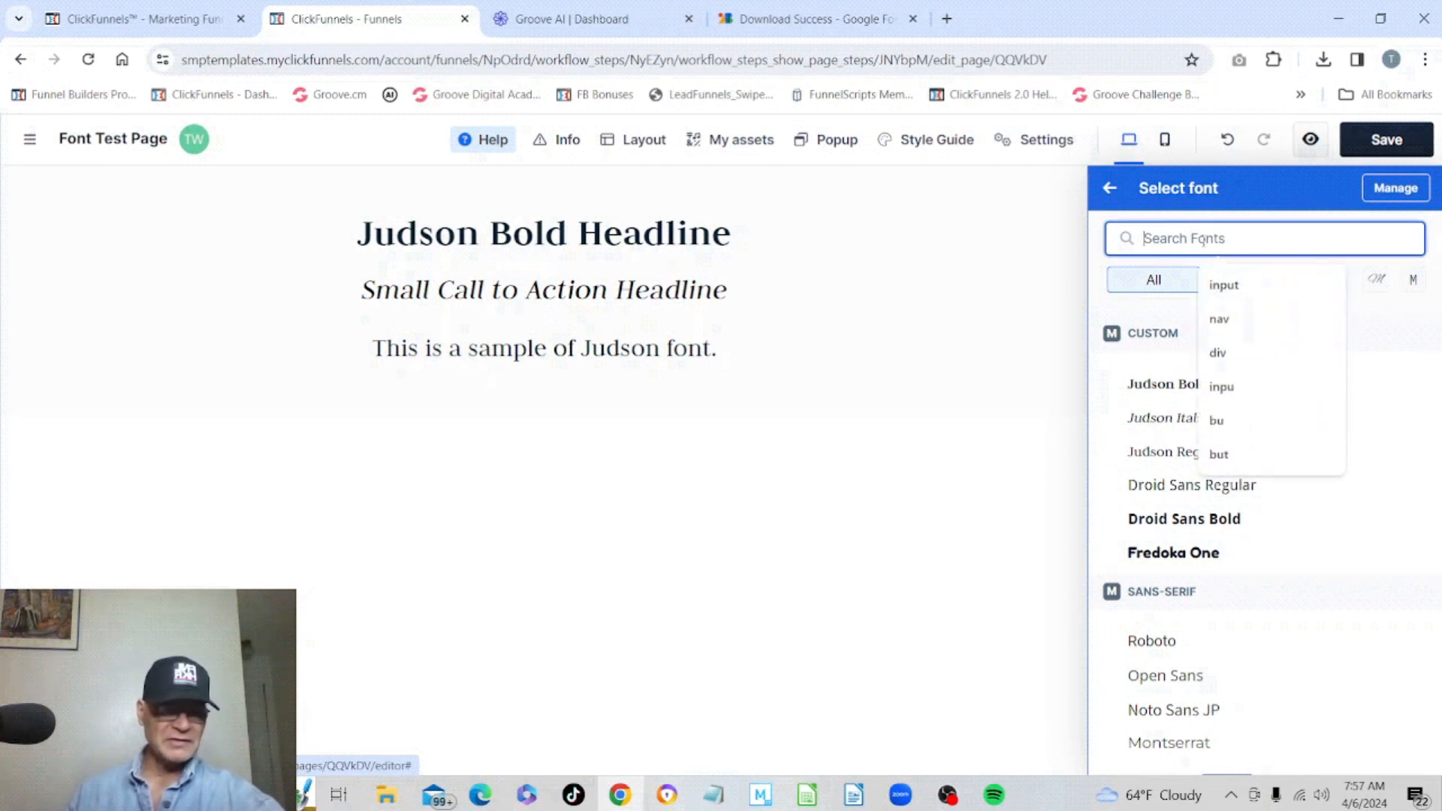
type("pop")
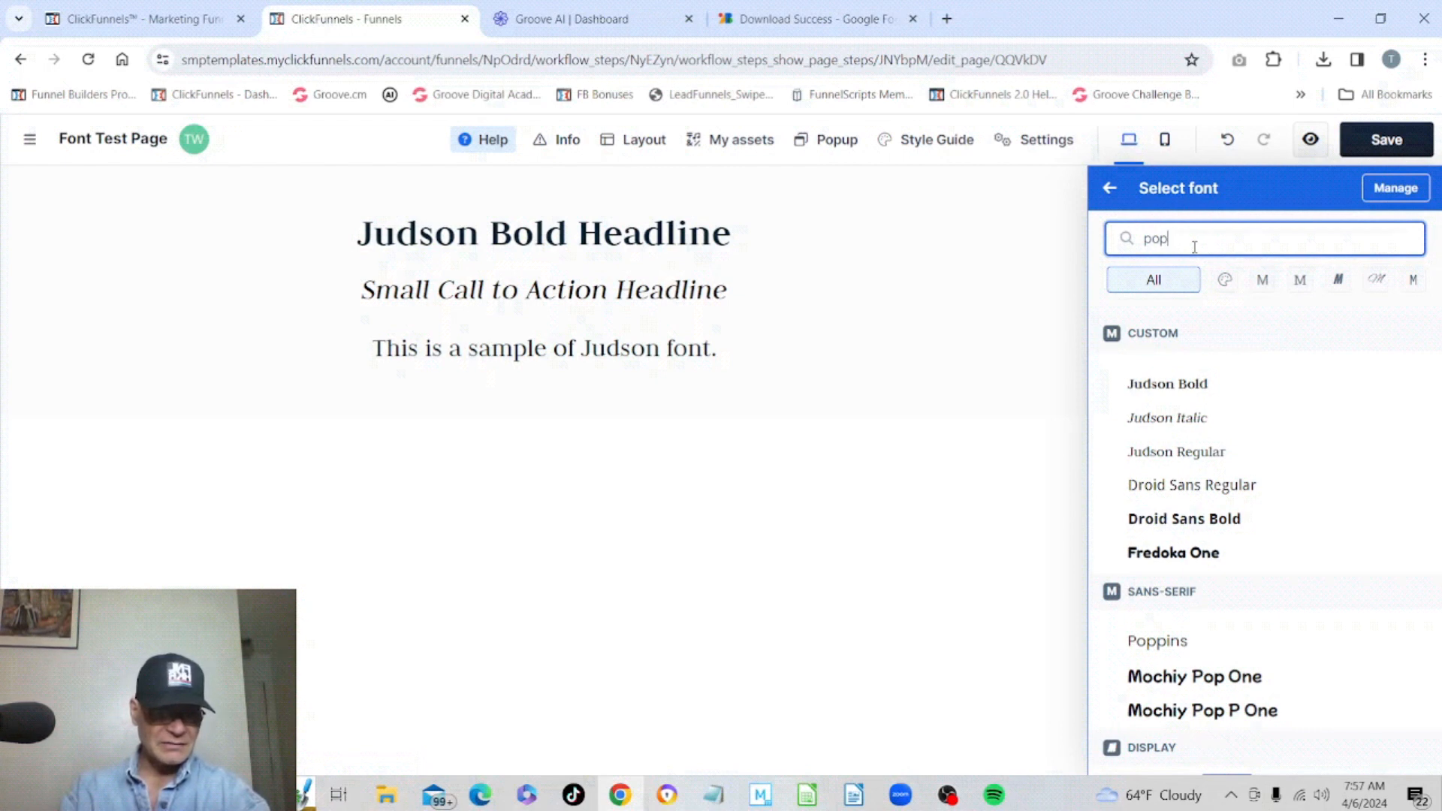
type("p")
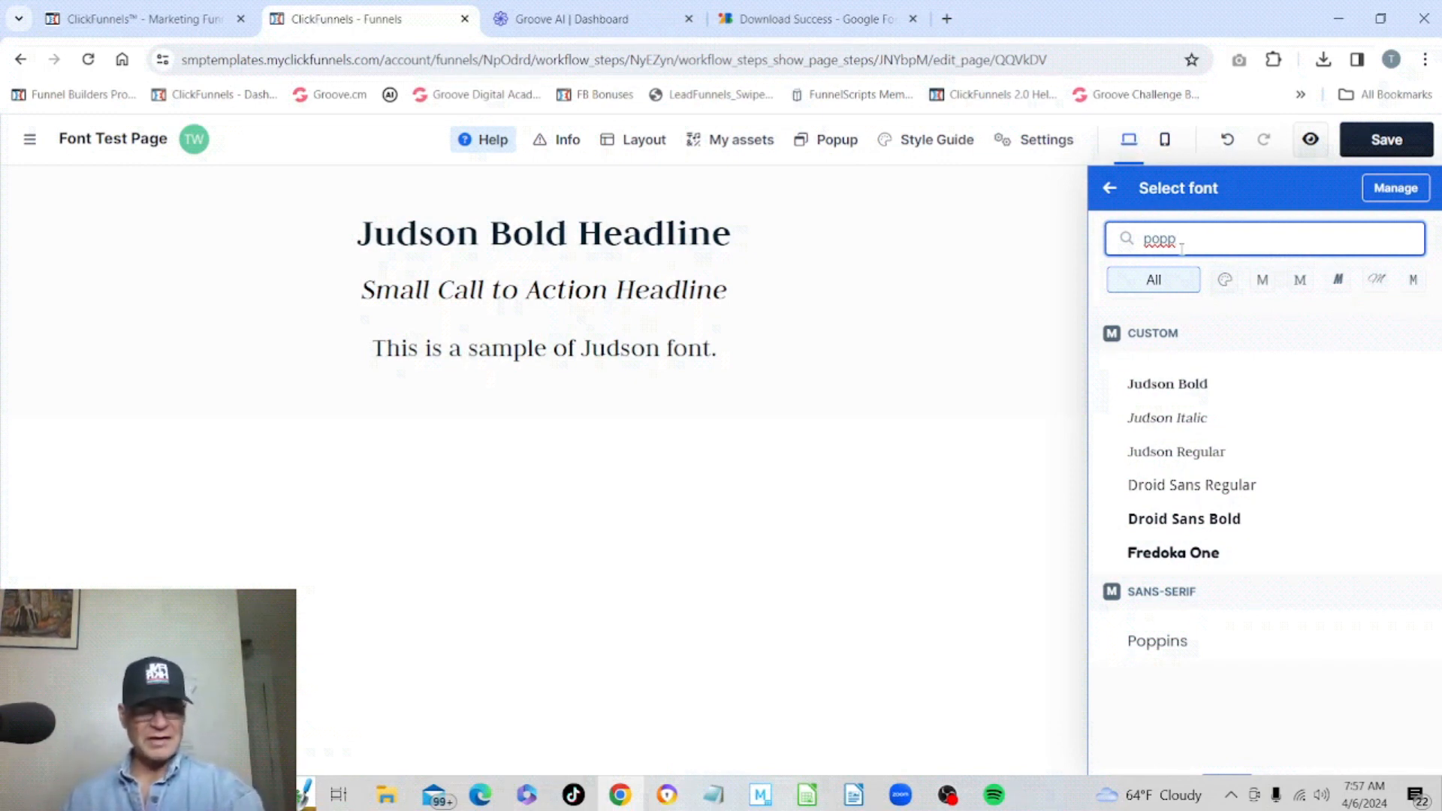
key("BackSpace")
key("BackSpace")
key("BackSpace")
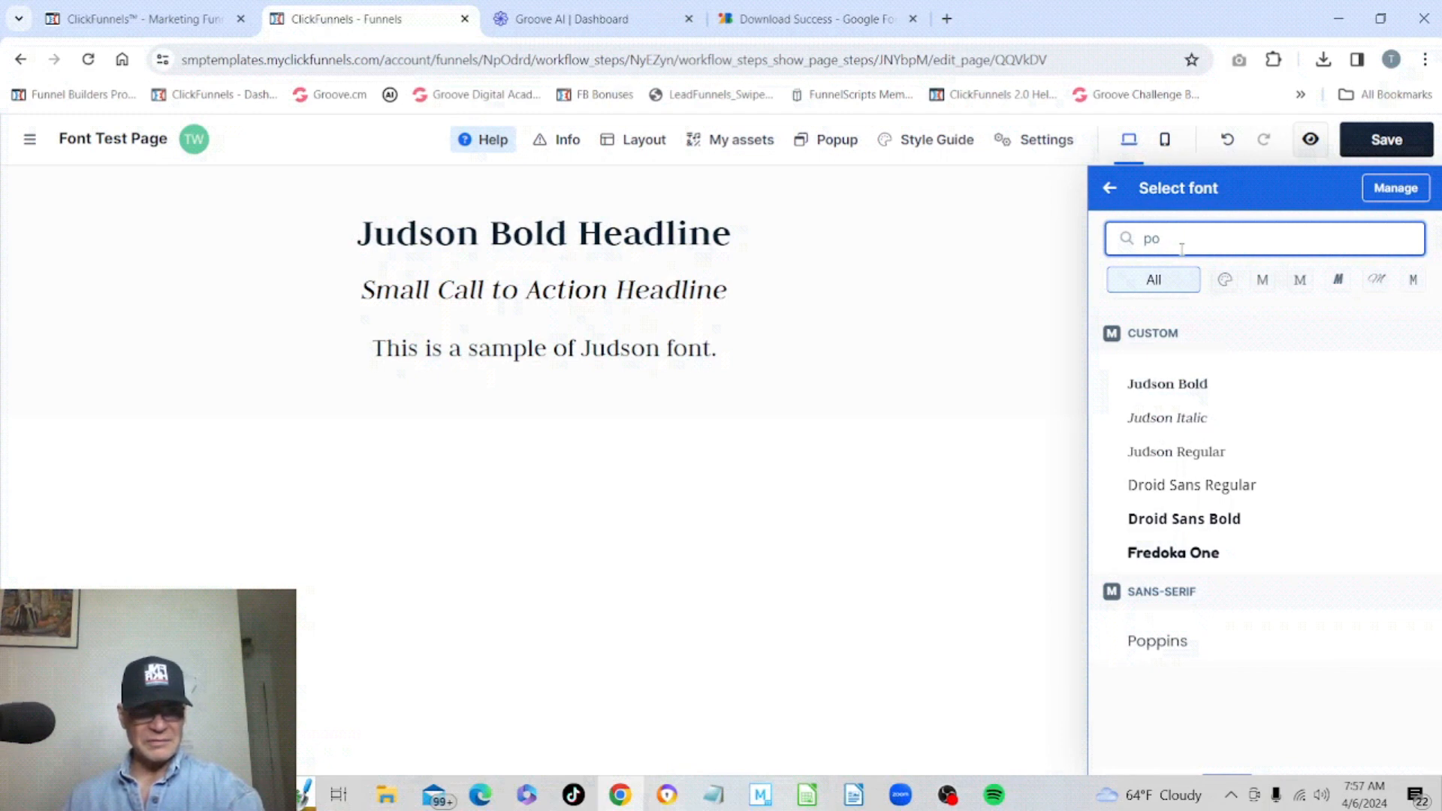
key("BackSpace")
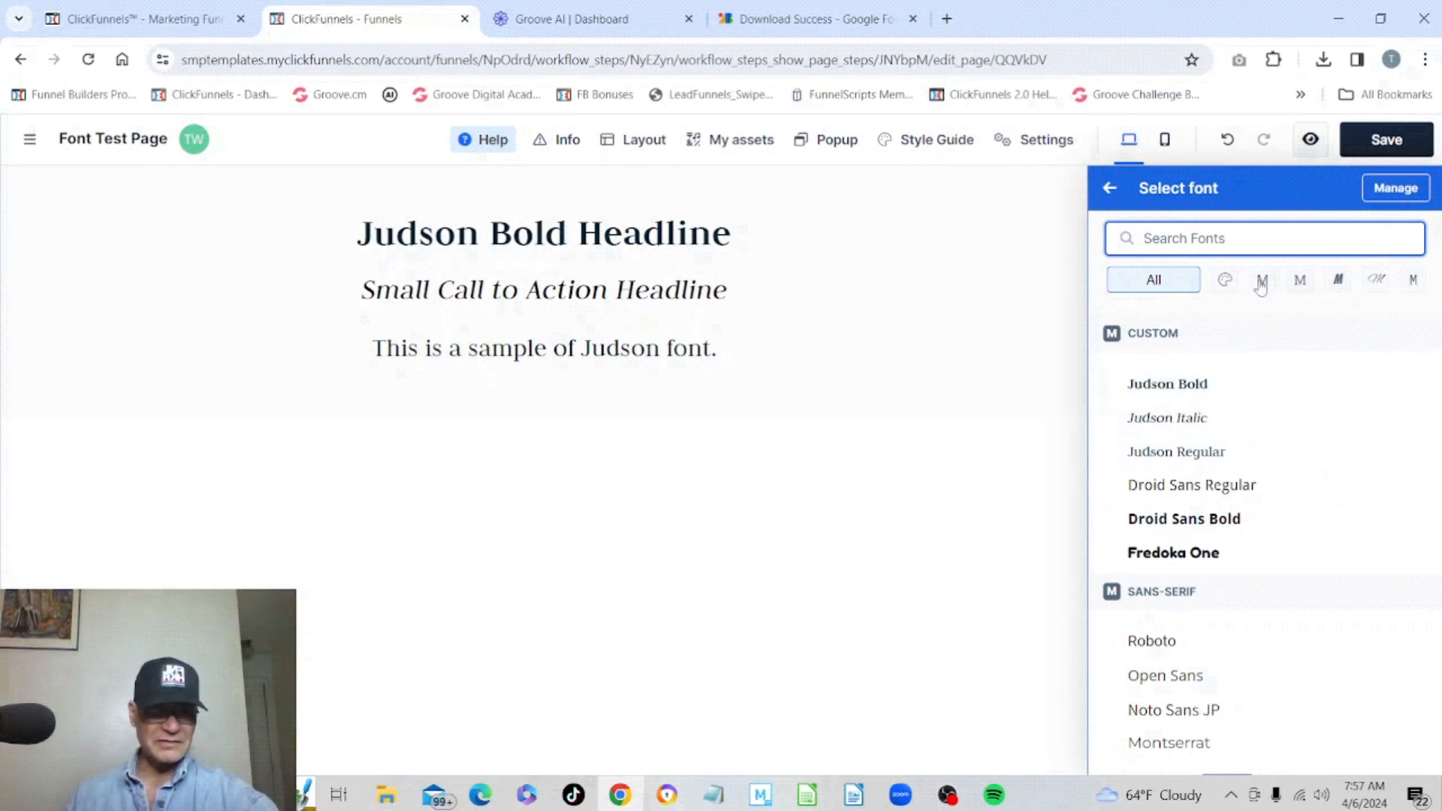
Filter the font list by the Custom, Sans-Serif, Serif, Display, Handwriting and Monospace categories in turn.
left_click(1226, 281)
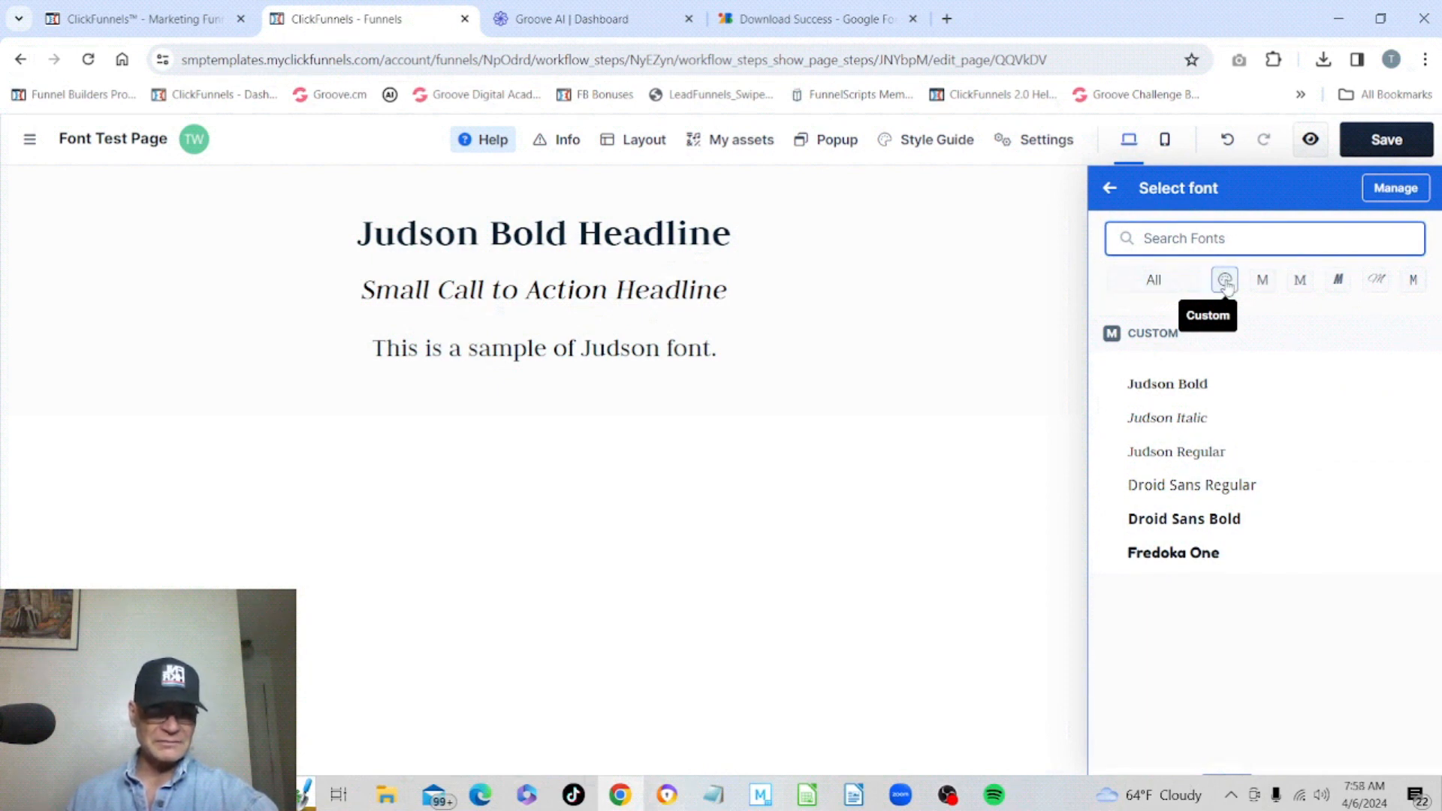
left_click(1263, 280)
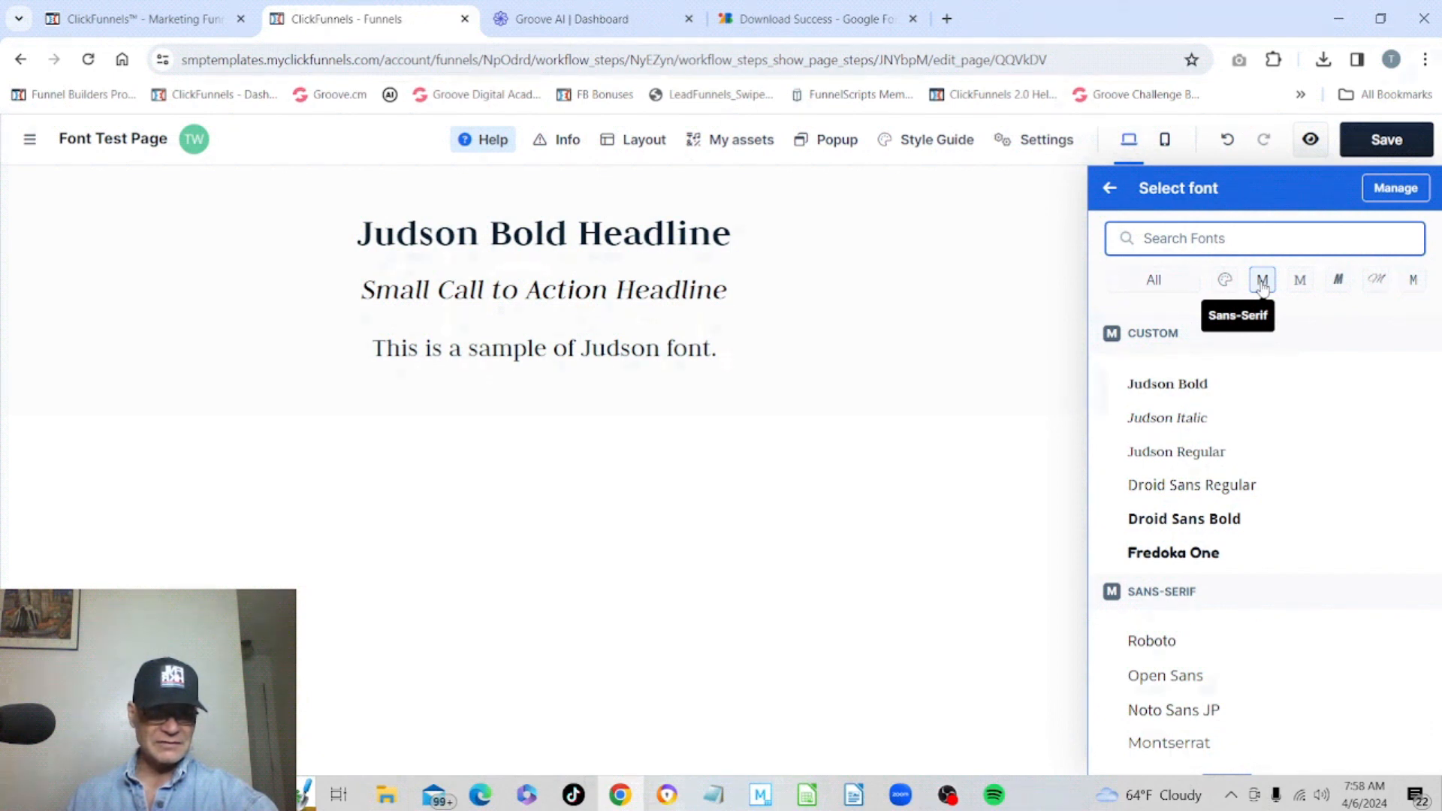
scroll(1379, 451, "down", 9)
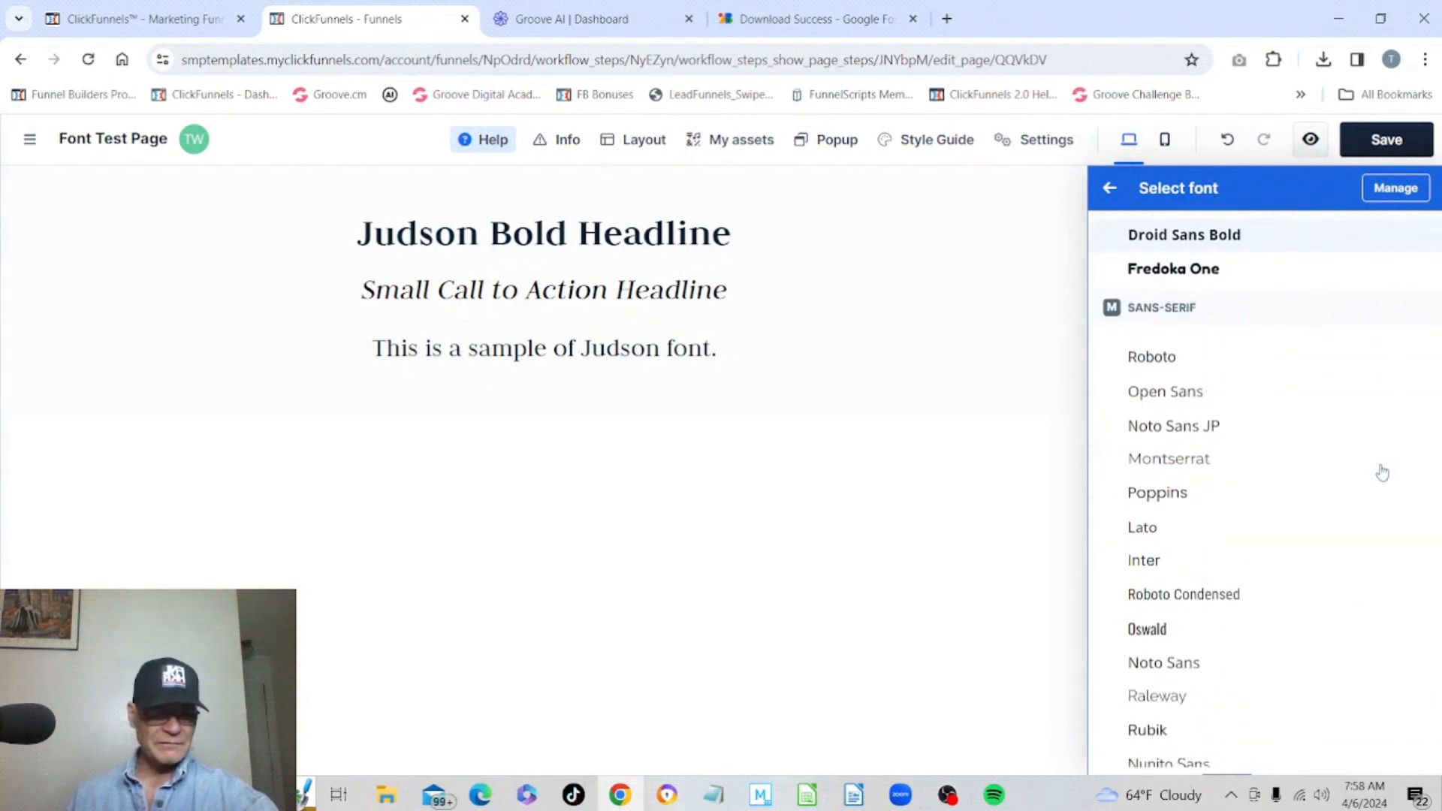
scroll(1382, 471, "down", 7)
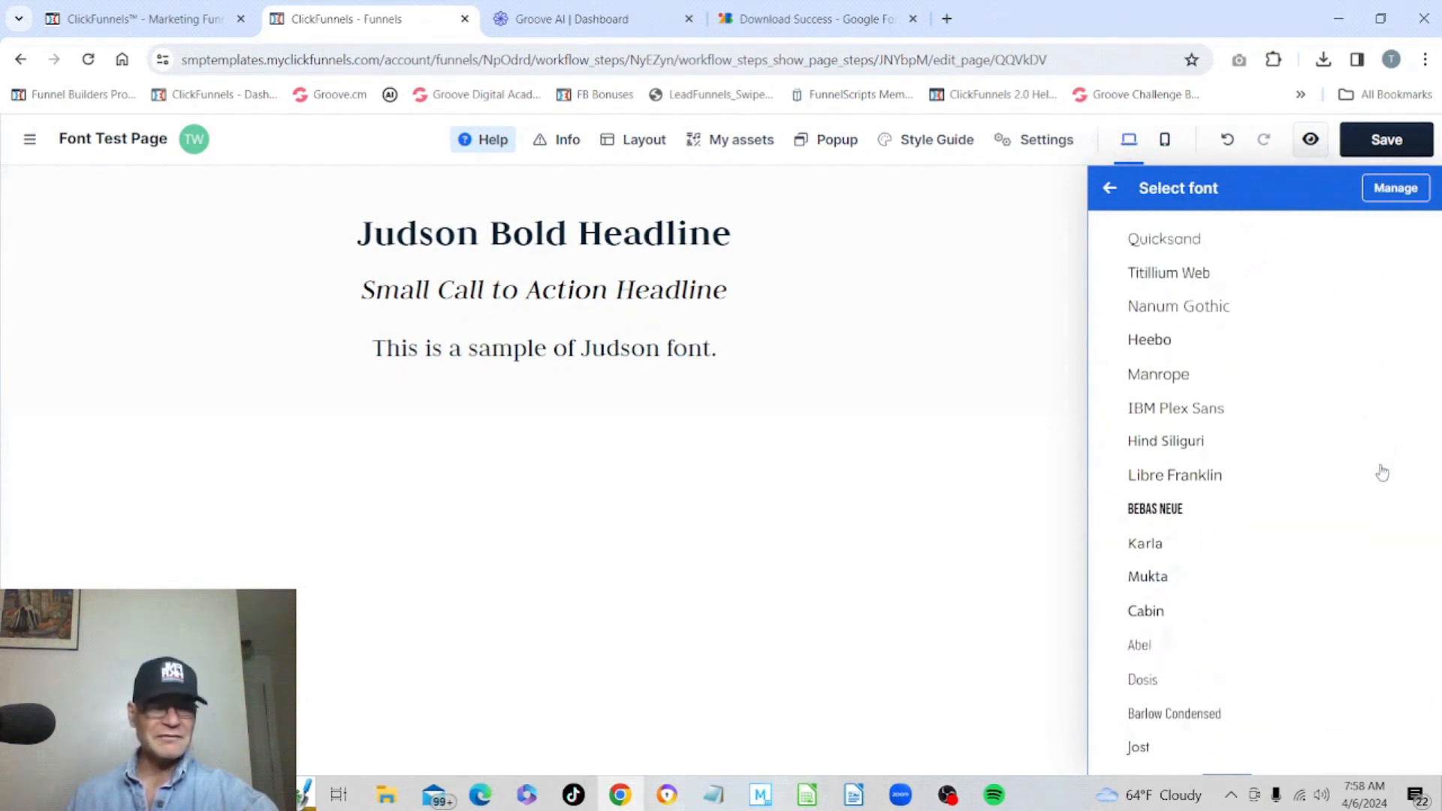
scroll(1382, 472, "up", 16)
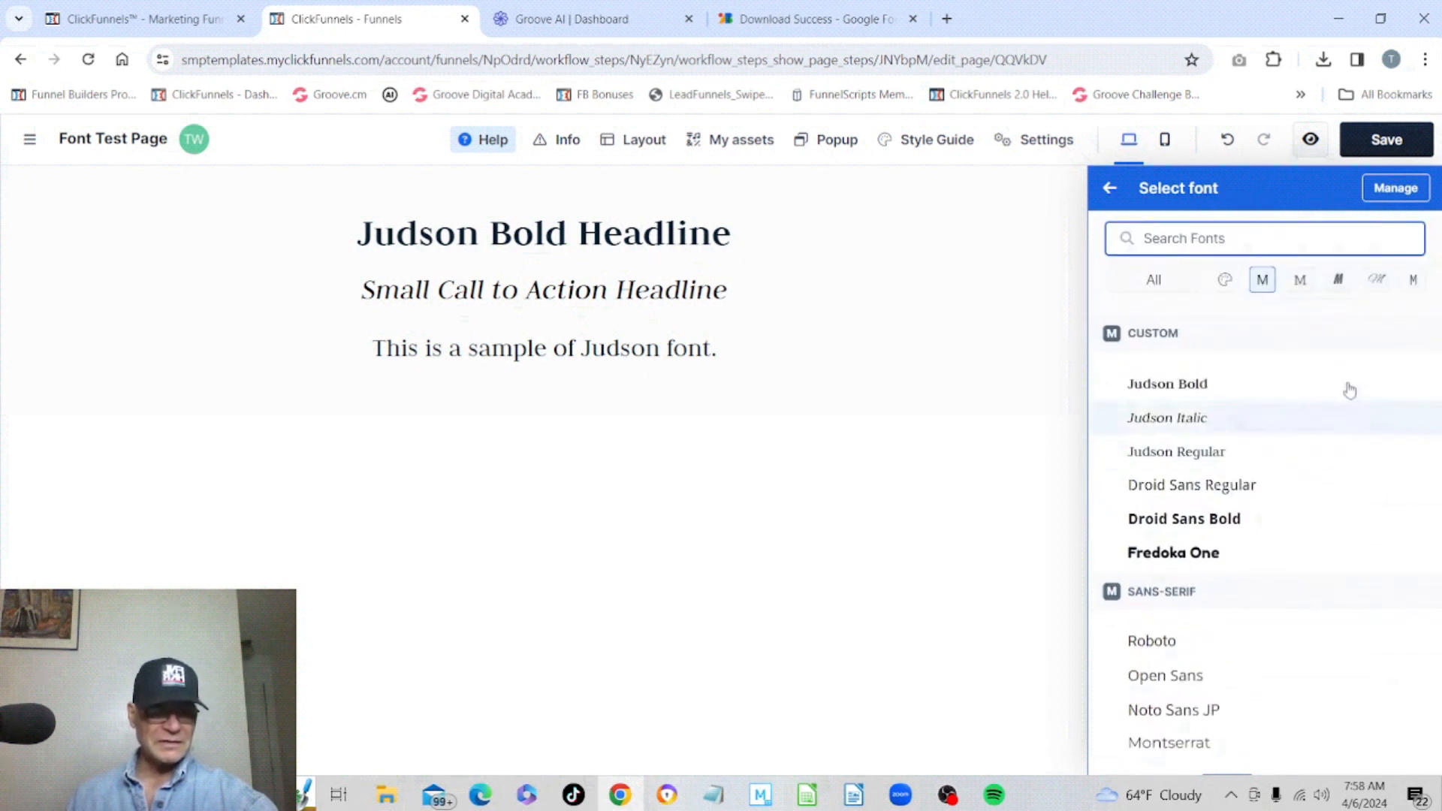
left_click(1302, 284)
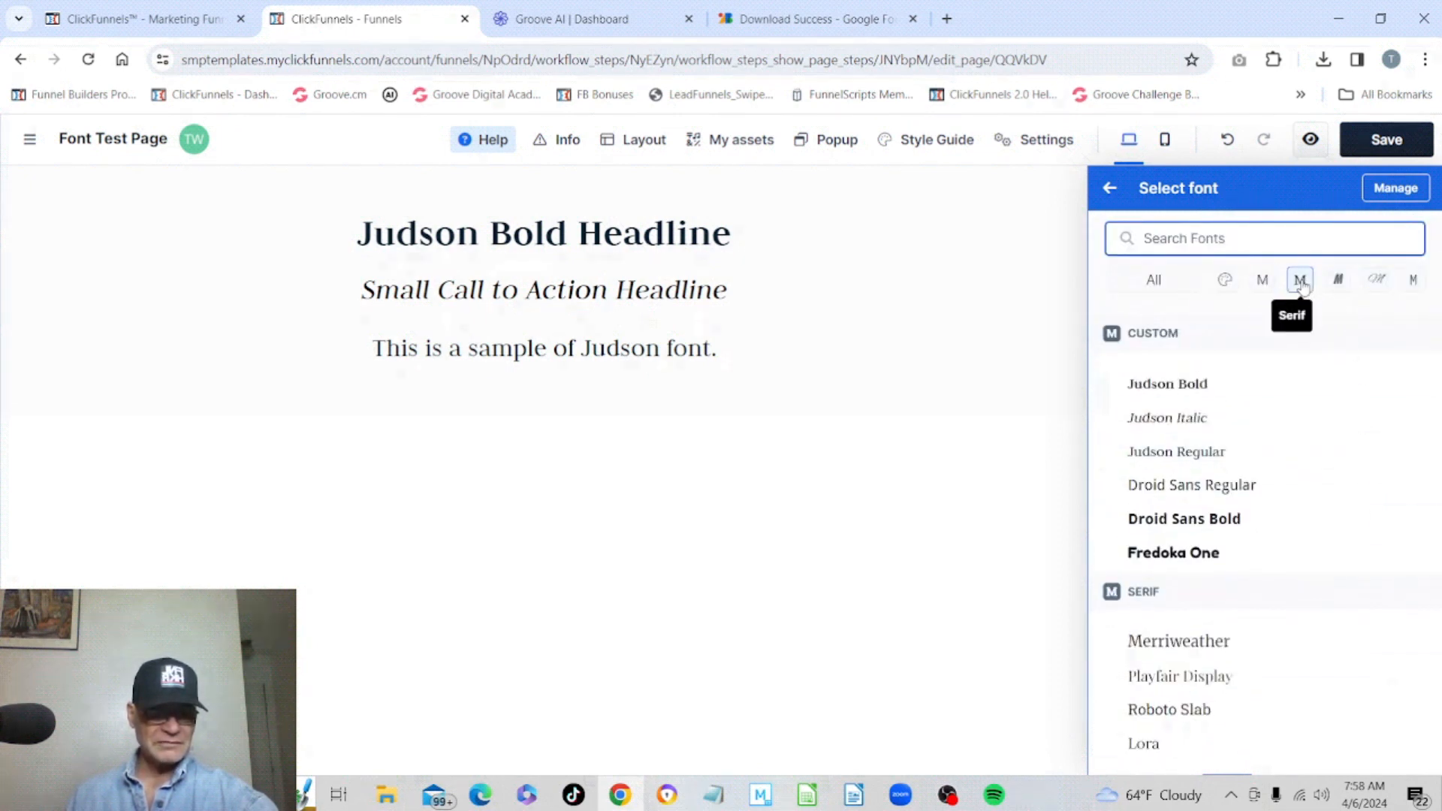
scroll(1301, 293, "down", 10)
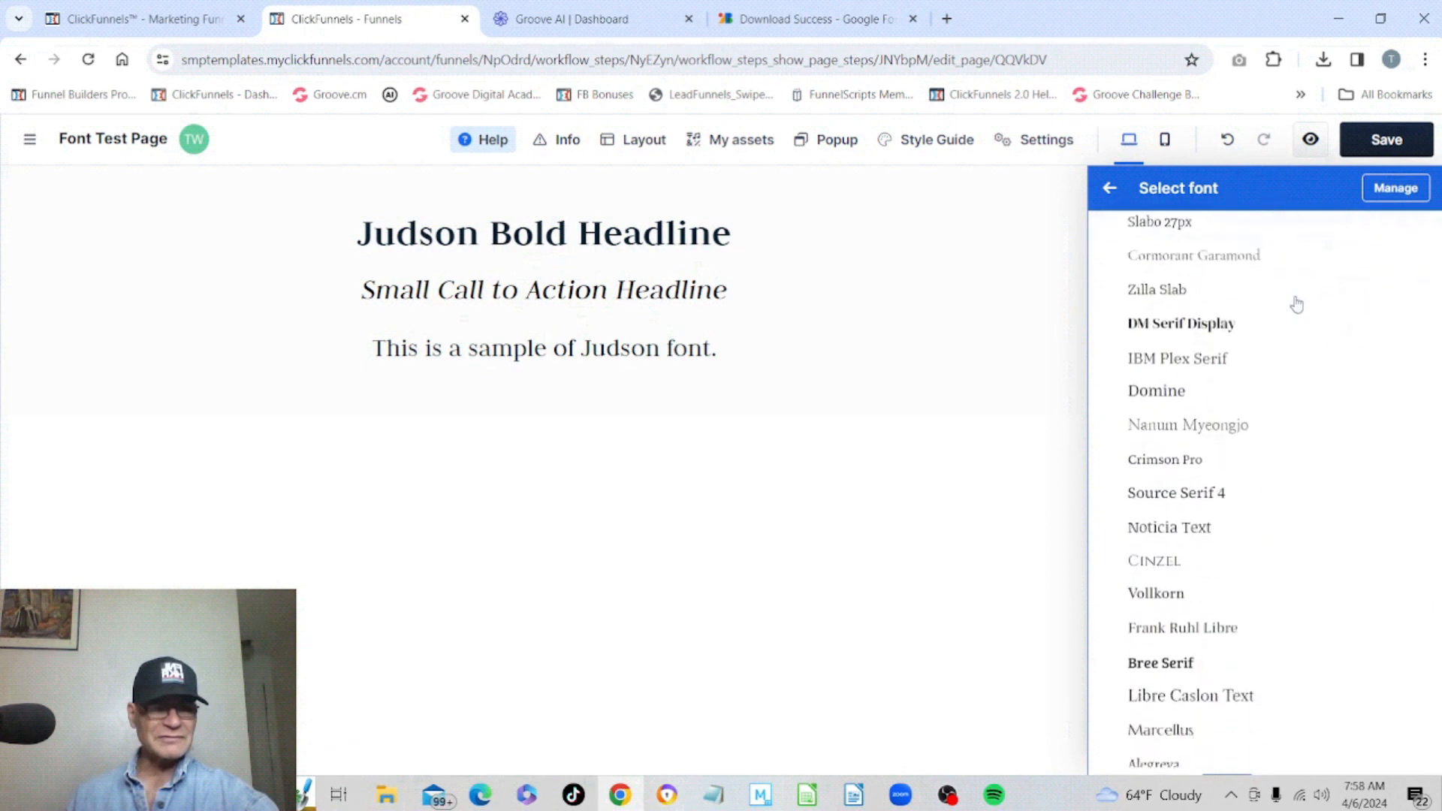
scroll(1297, 304, "up", 10)
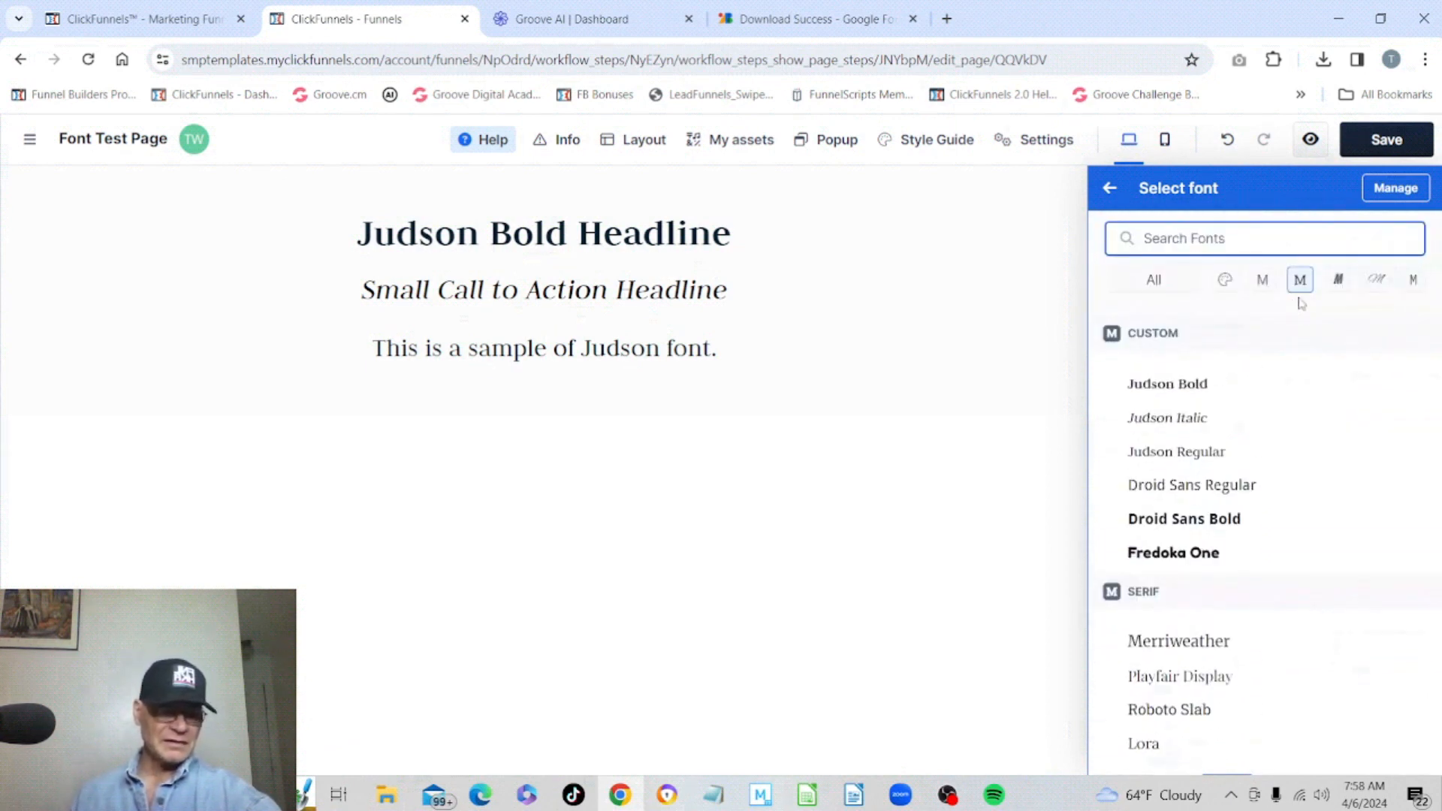
left_click(1339, 281)
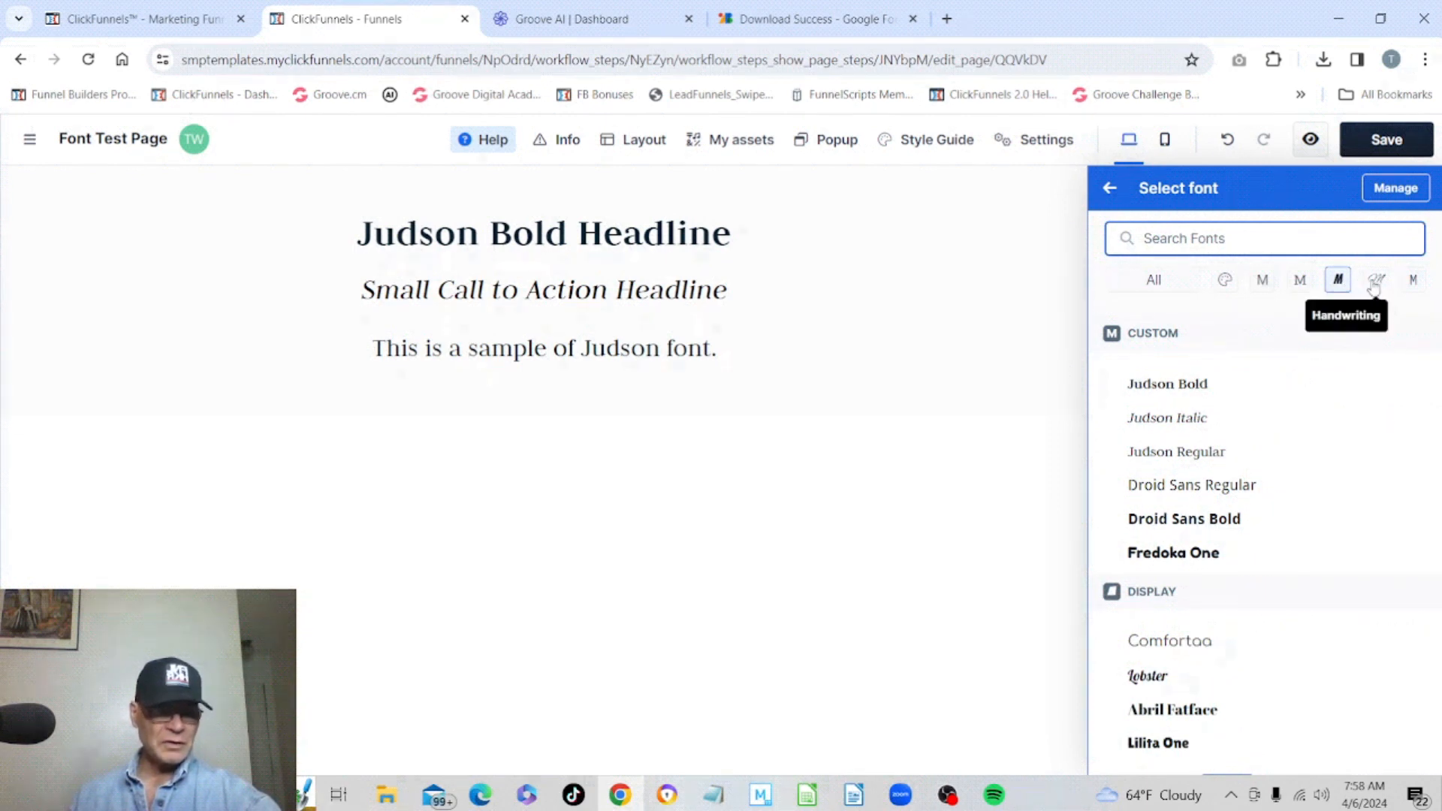
left_click(1376, 280)
left_click(1415, 281)
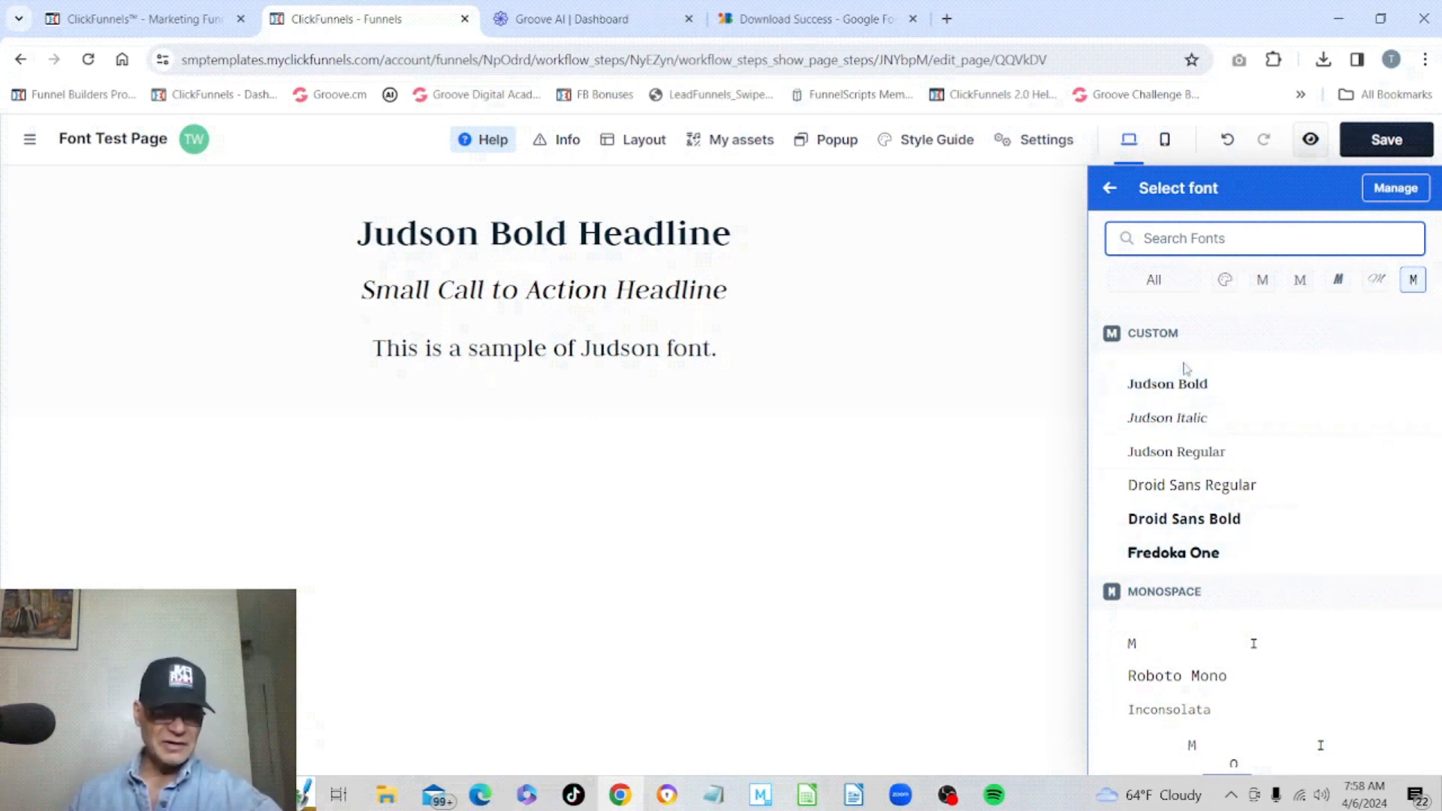
Show all font categories again, scroll the list, and close the font picker.
left_click(1157, 282)
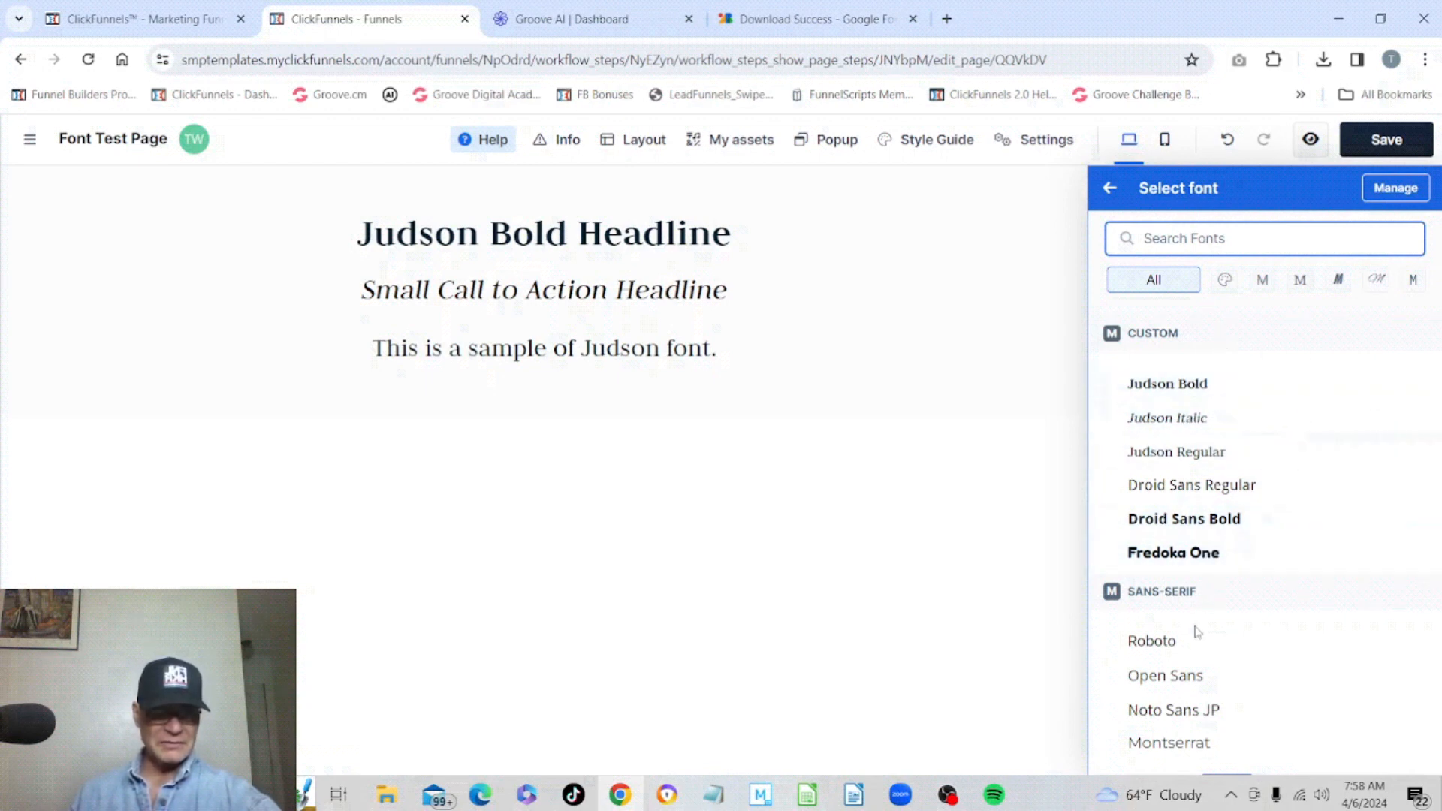
scroll(1183, 594, "down", 12)
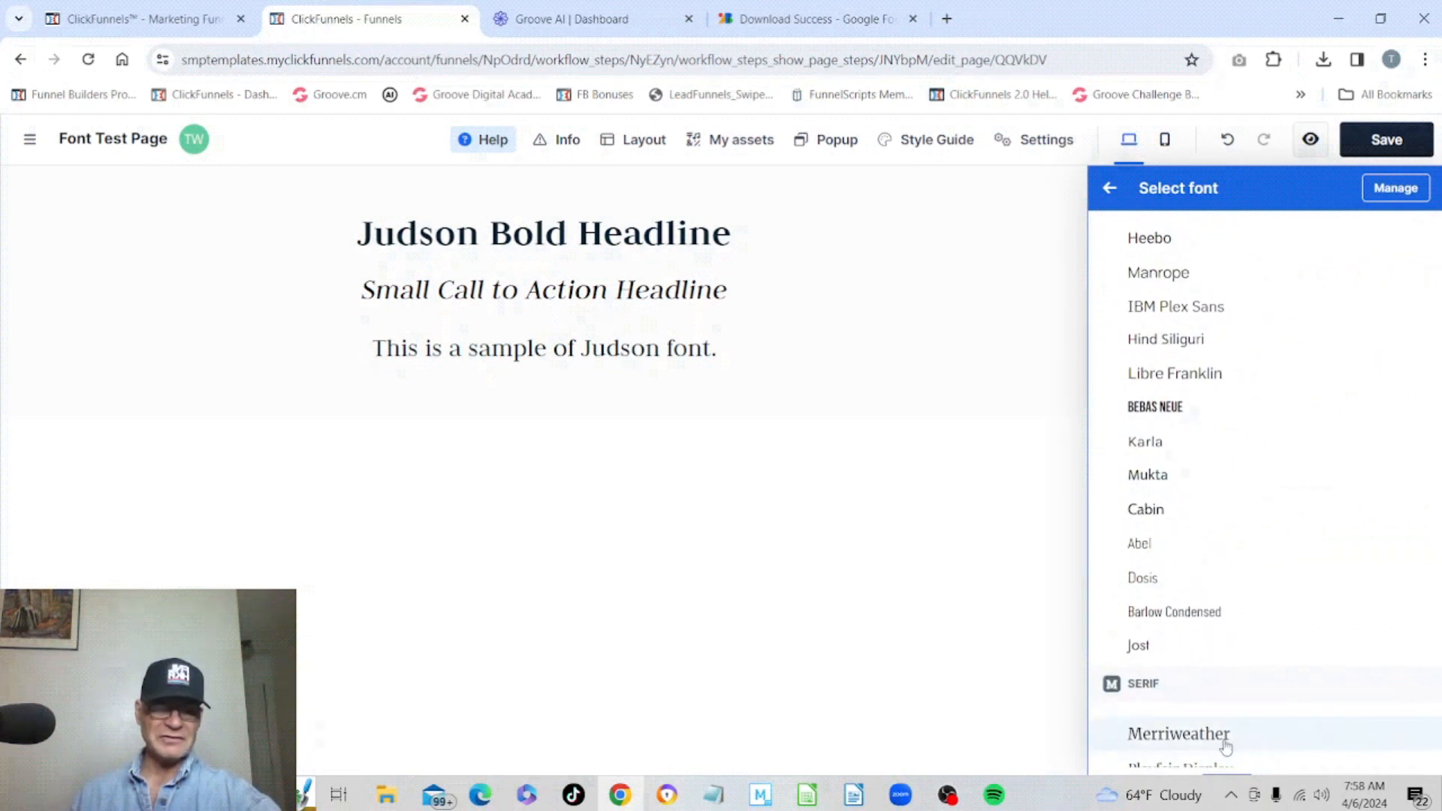
scroll(1425, 326, "up", 2)
scroll(1425, 326, "up", 12)
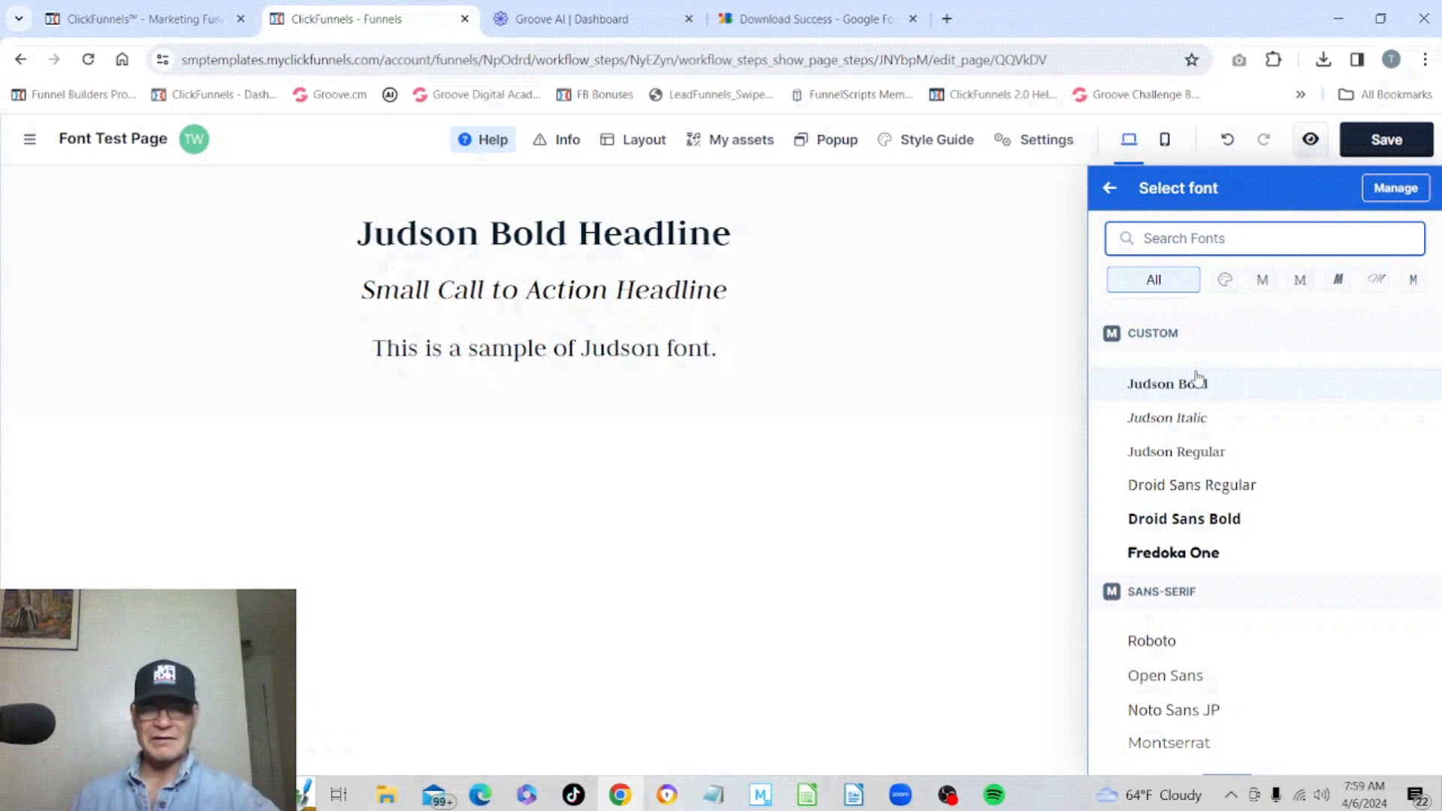
left_click(897, 317)
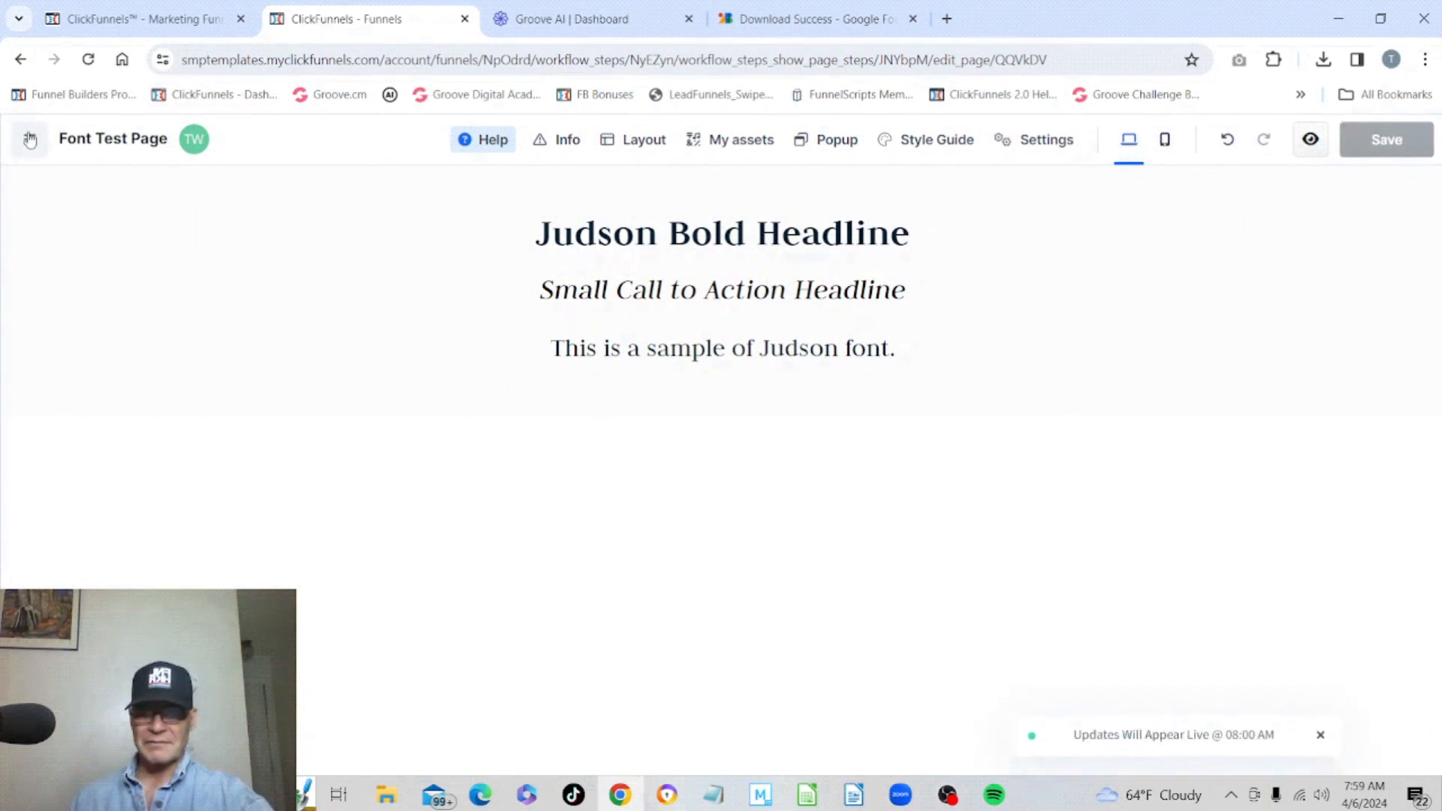
Leave the page editor and funnel, go to the workspace's My Assets fonts list, and review the uploaded fonts.
left_click(30, 139)
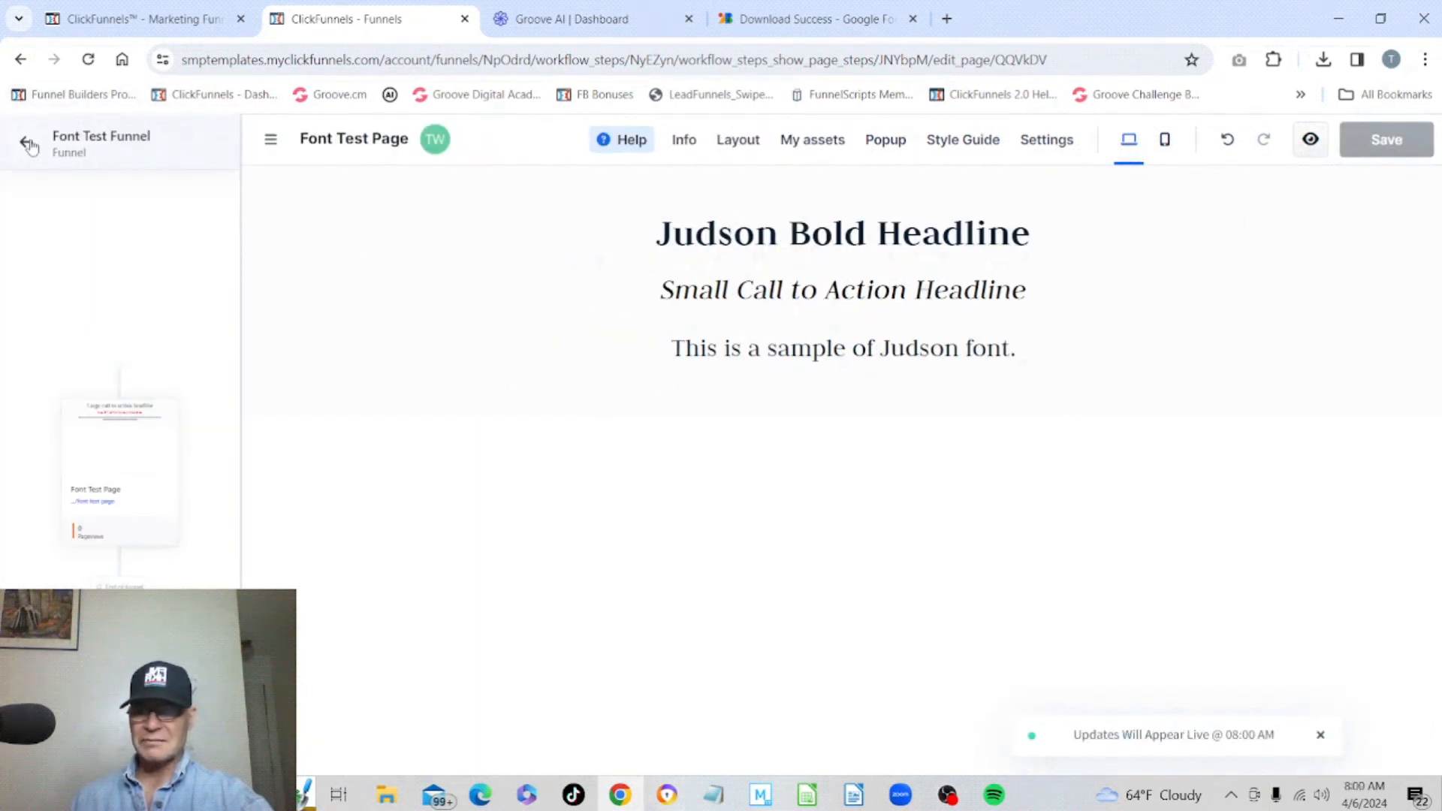
left_click(29, 143)
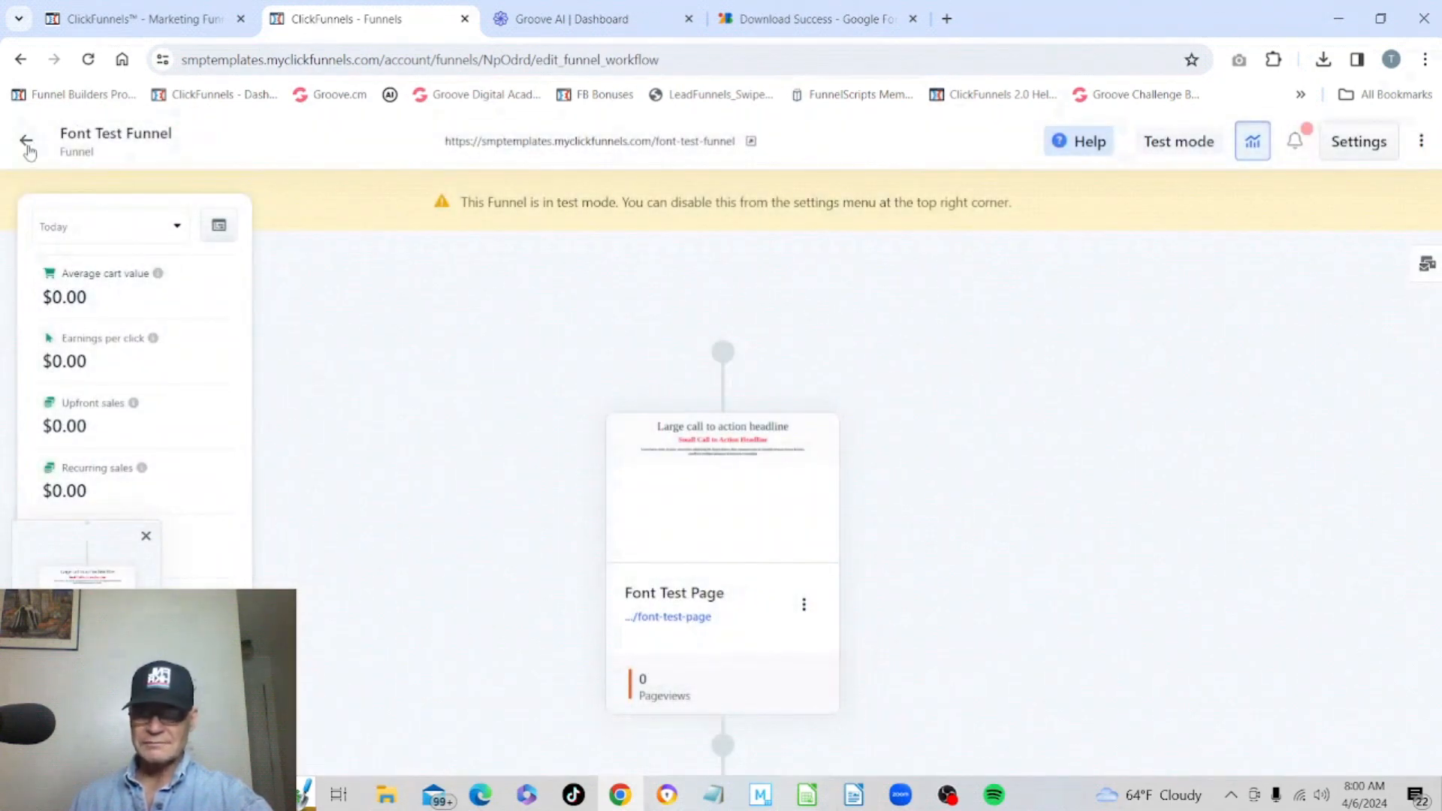
left_click(28, 146)
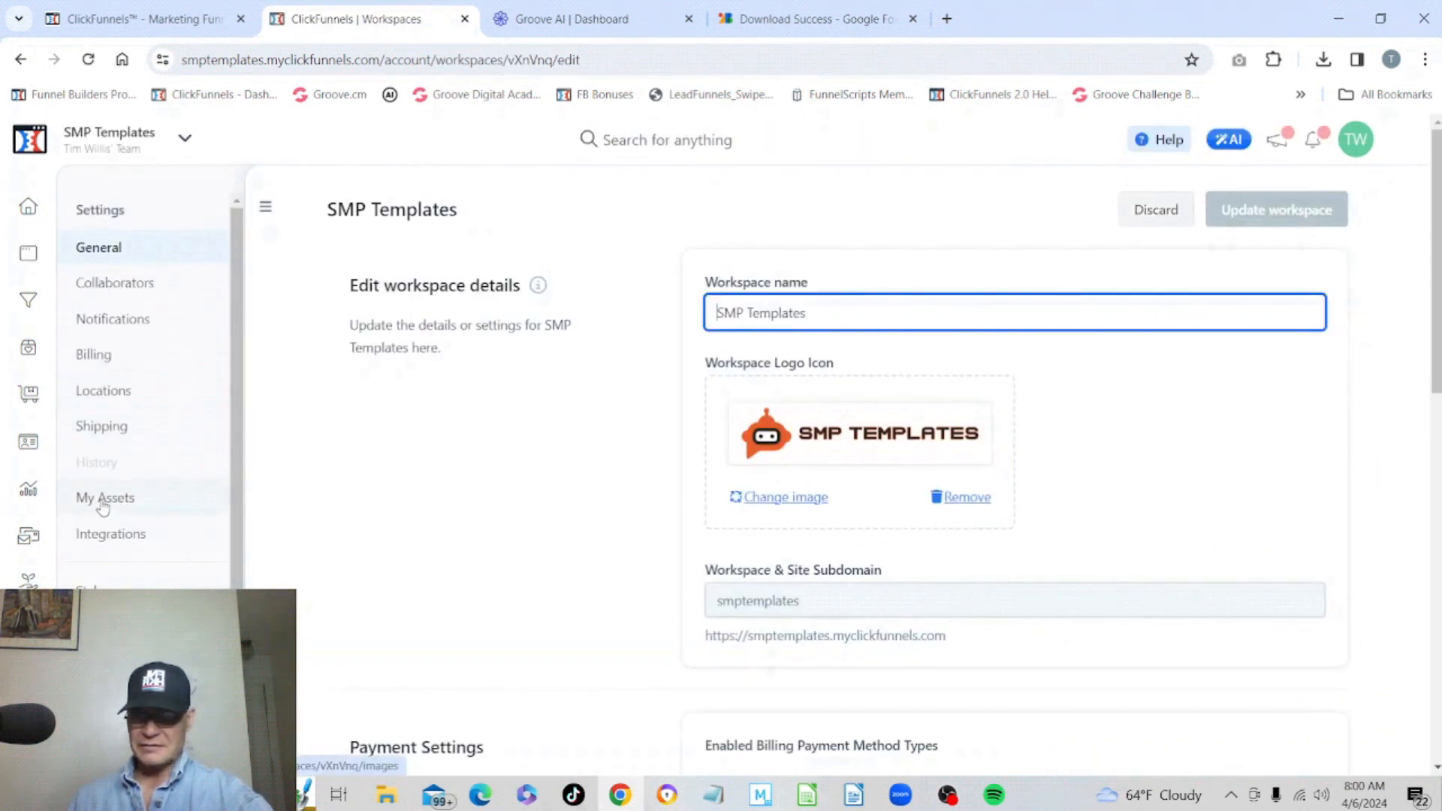
left_click(103, 502)
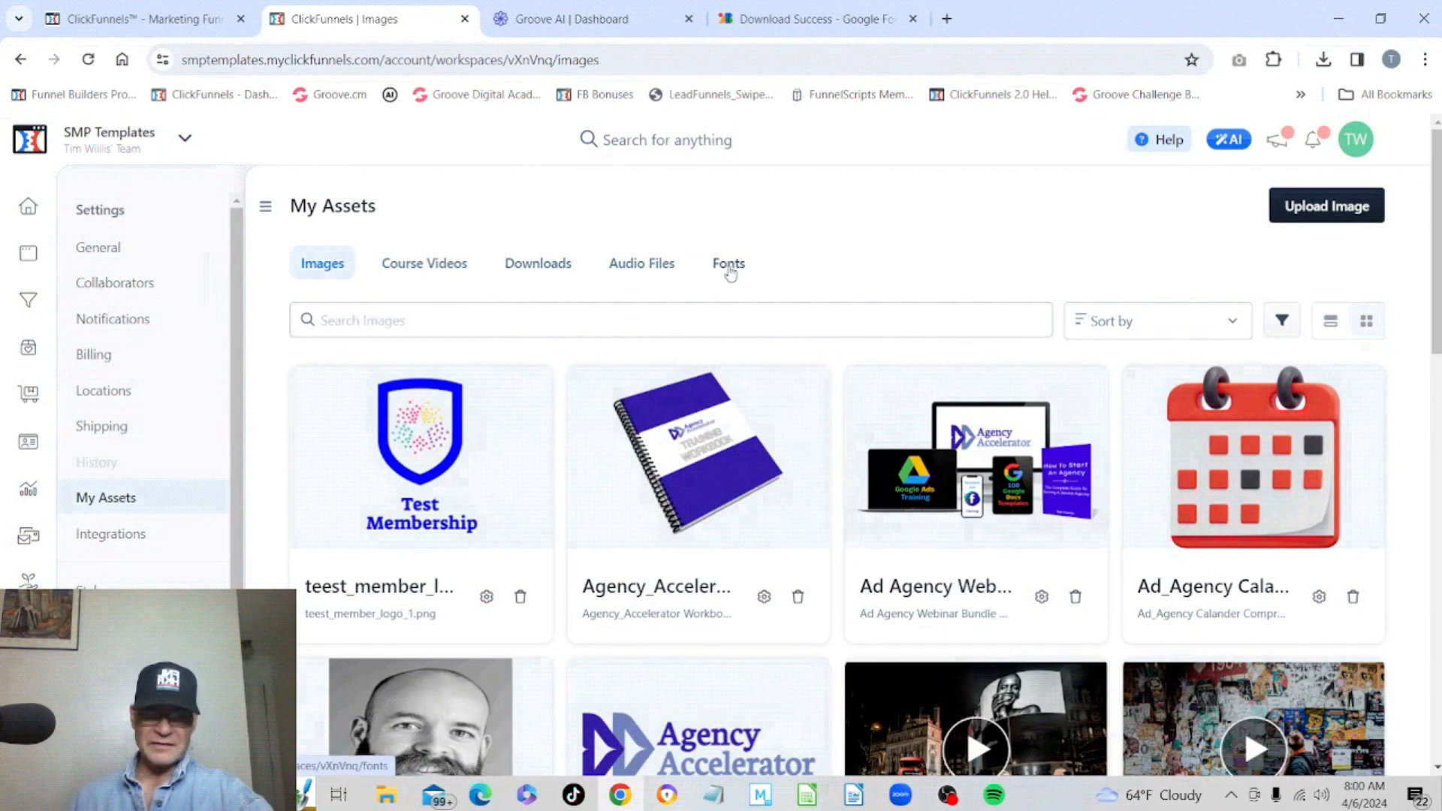
left_click(733, 266)
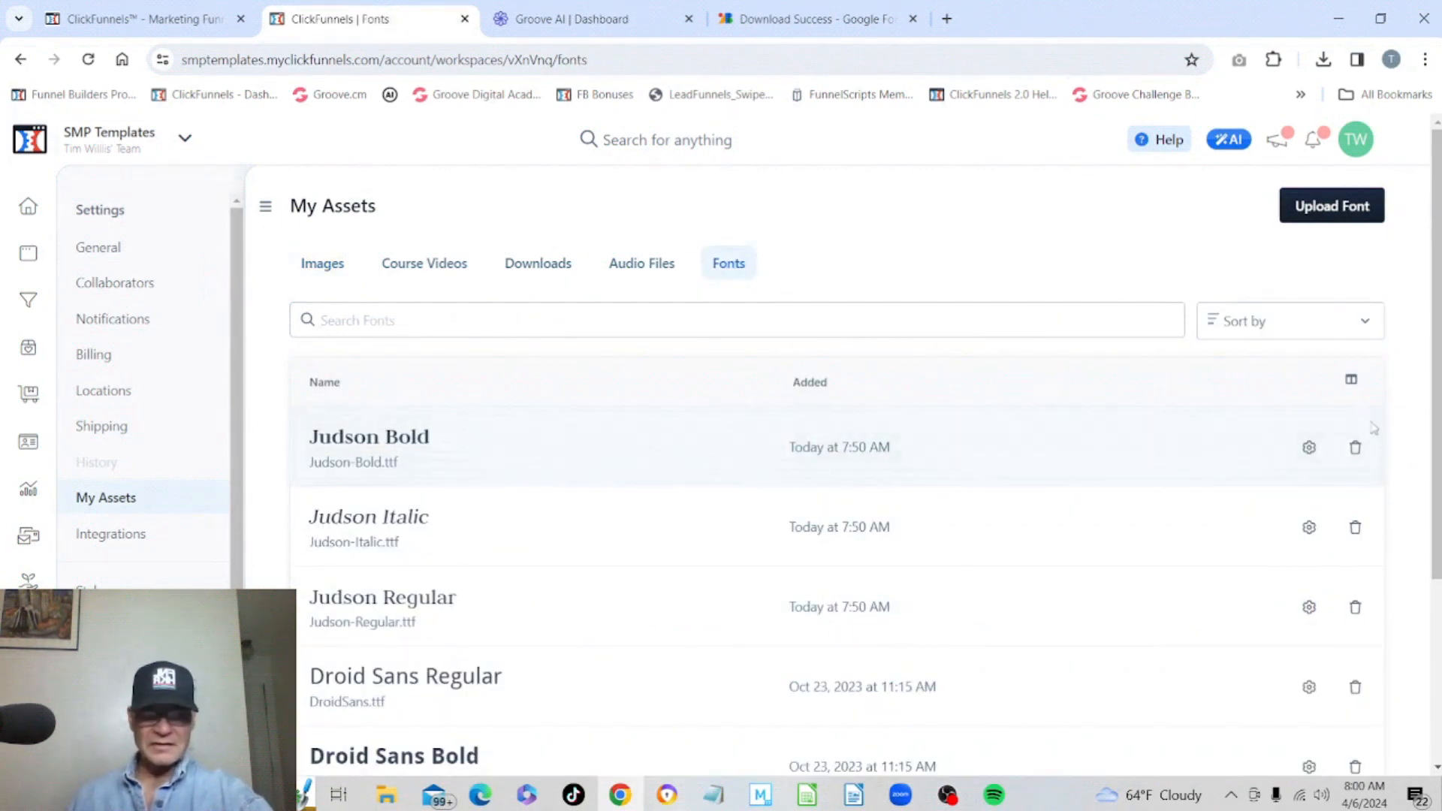
scroll(1198, 584, "down", 1)
scroll(1033, 596, "down", 2)
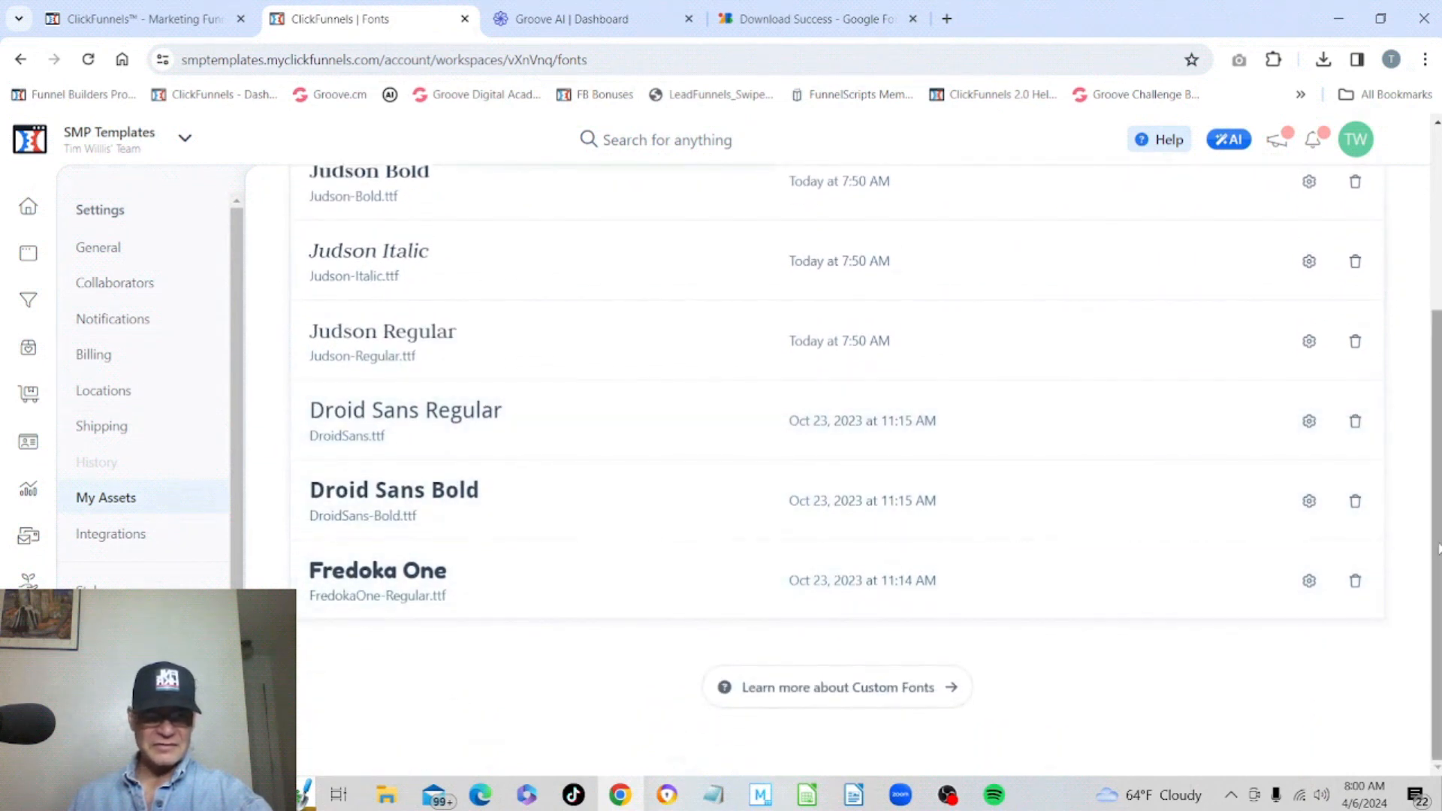
Delete the Judson Bold font from the workspace's uploaded fonts list.
scroll(1427, 546, "up", 3)
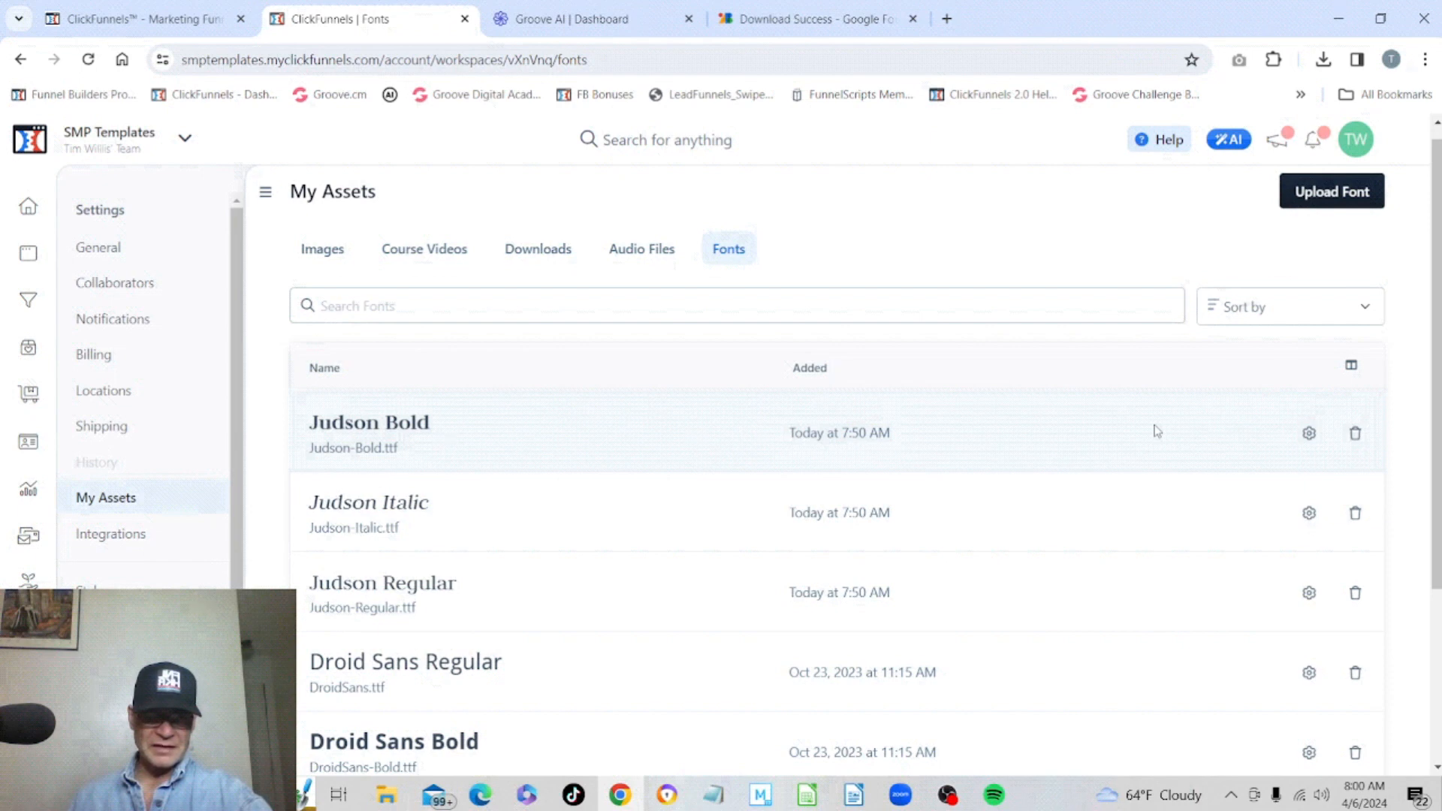
left_click(1356, 434)
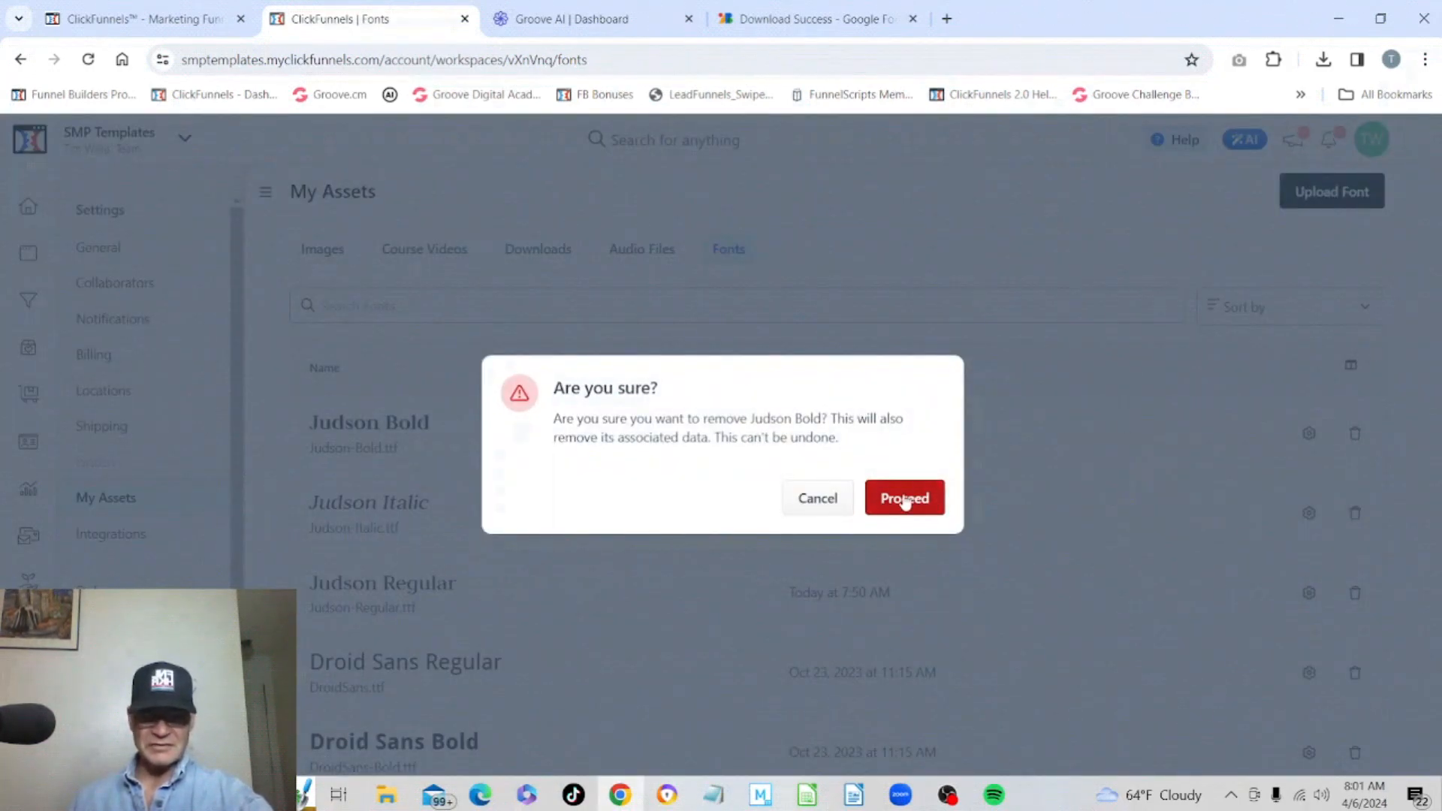
left_click(906, 500)
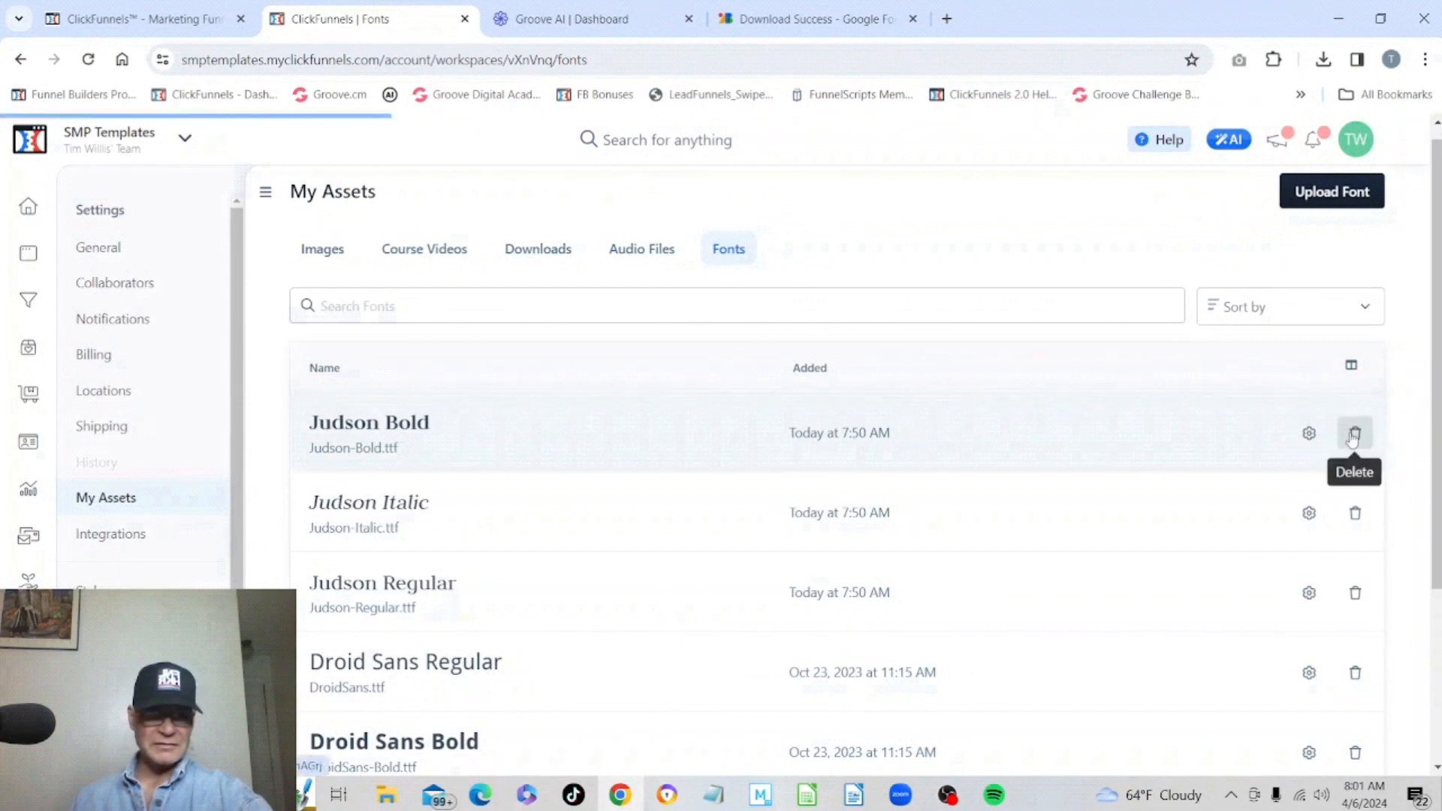
Delete the Judson Italic and Judson Regular fonts from the uploaded fonts list as well.
left_click(1352, 438)
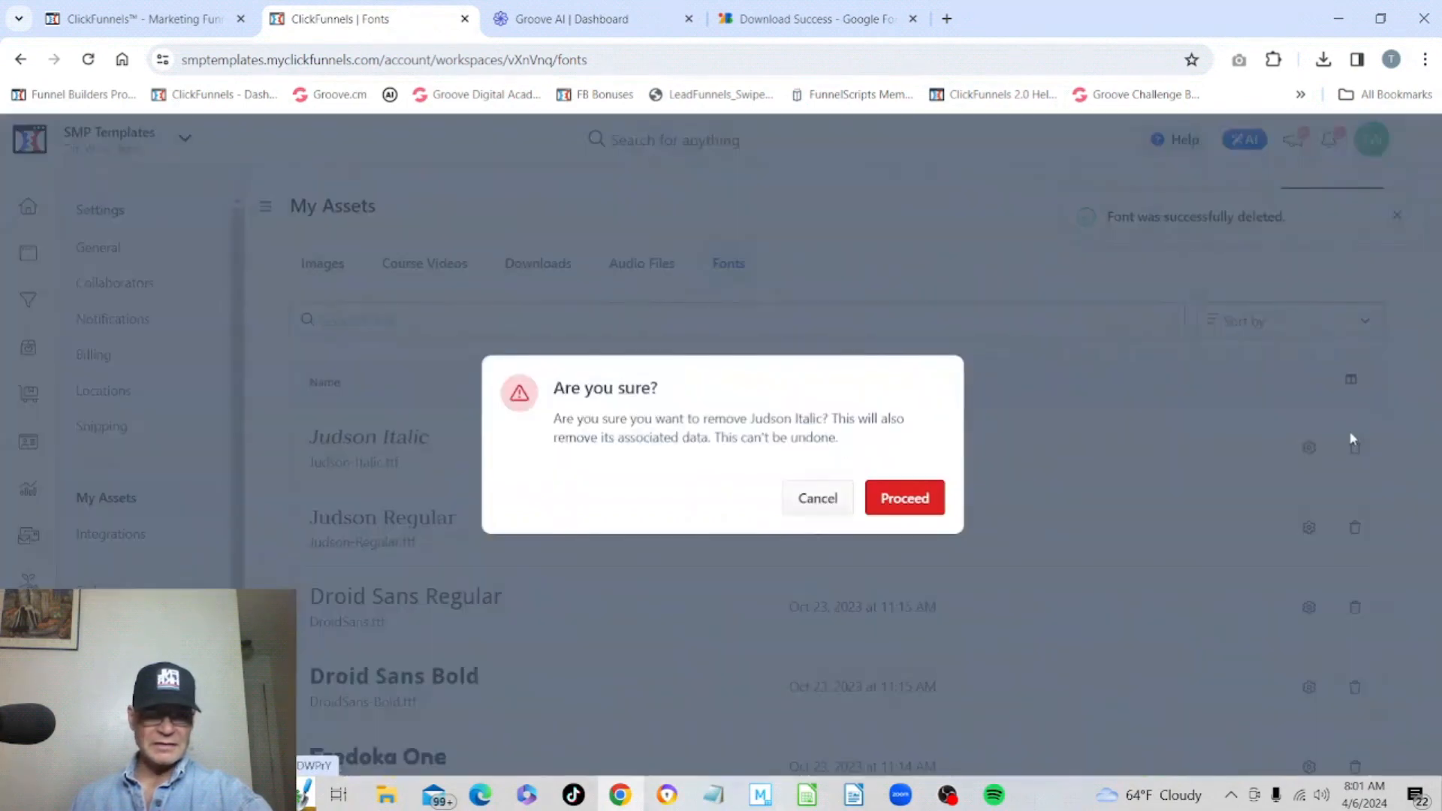
left_click(909, 498)
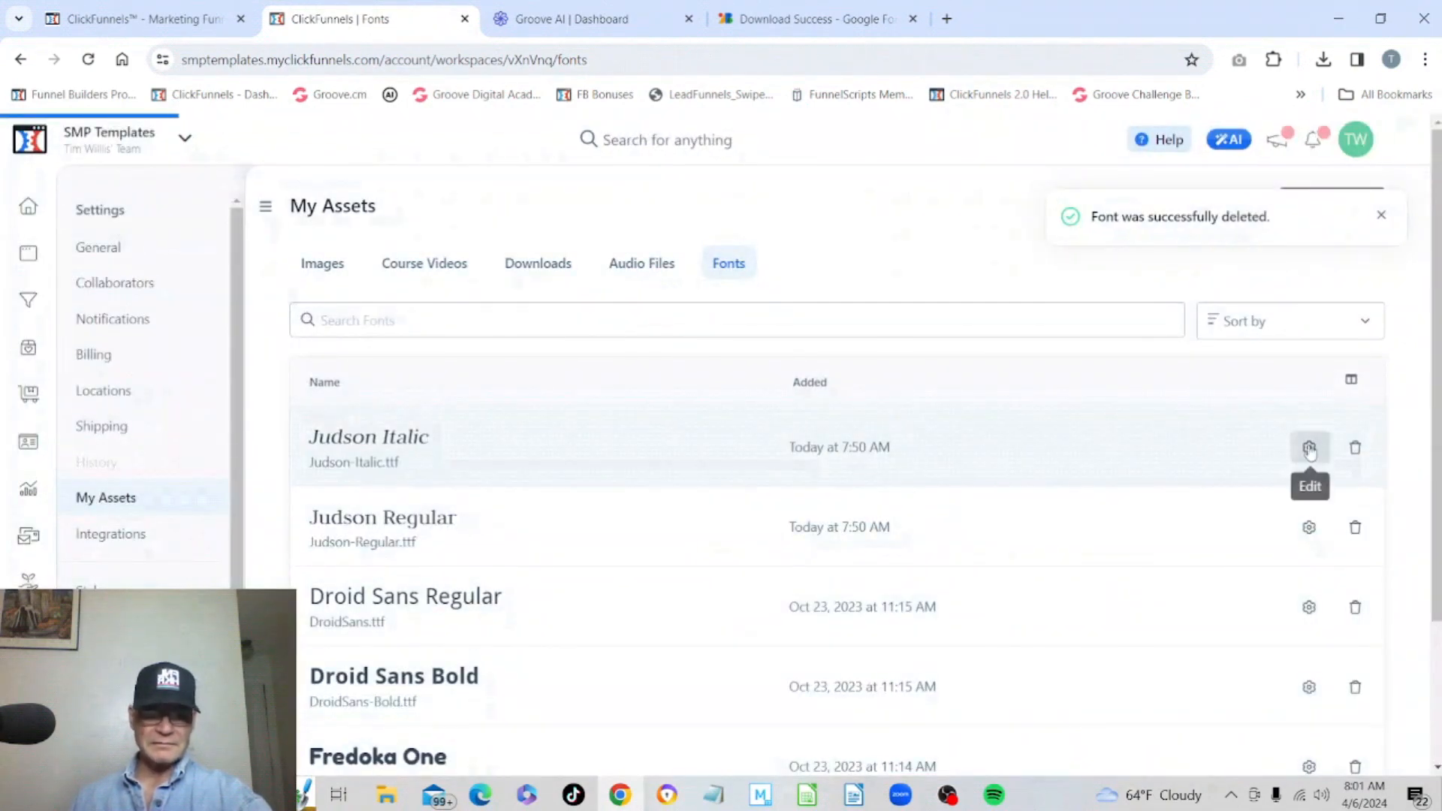
left_click(1355, 447)
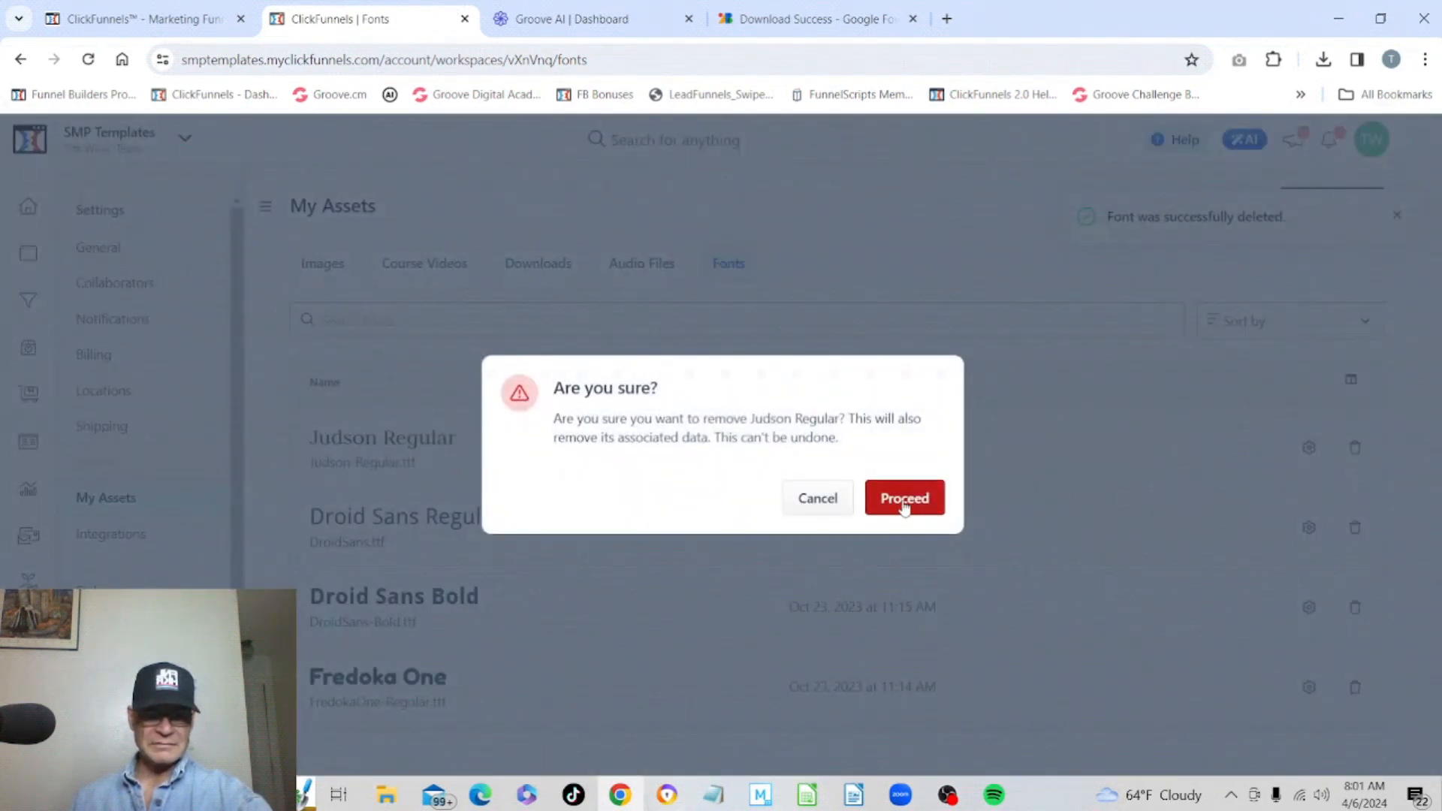
left_click(905, 503)
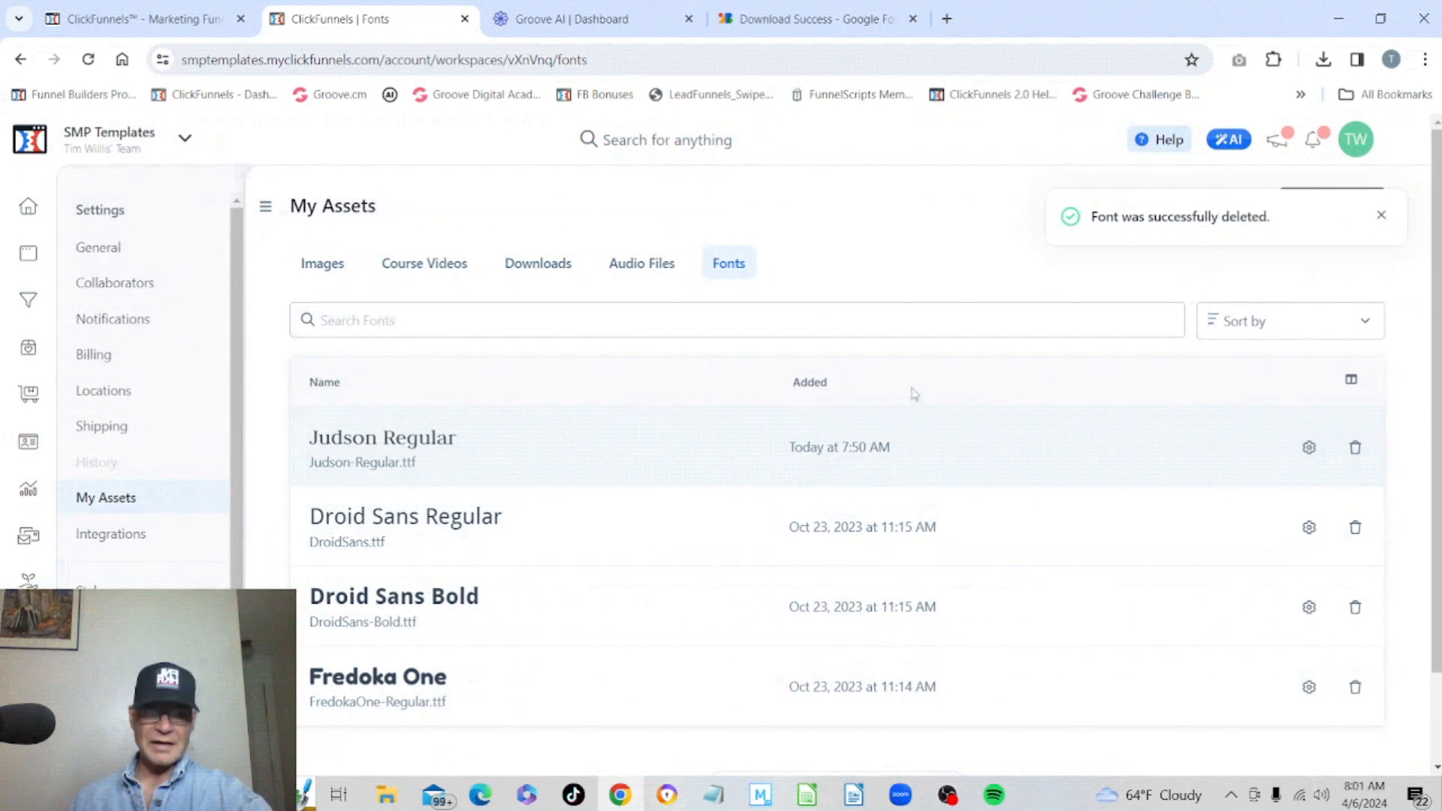